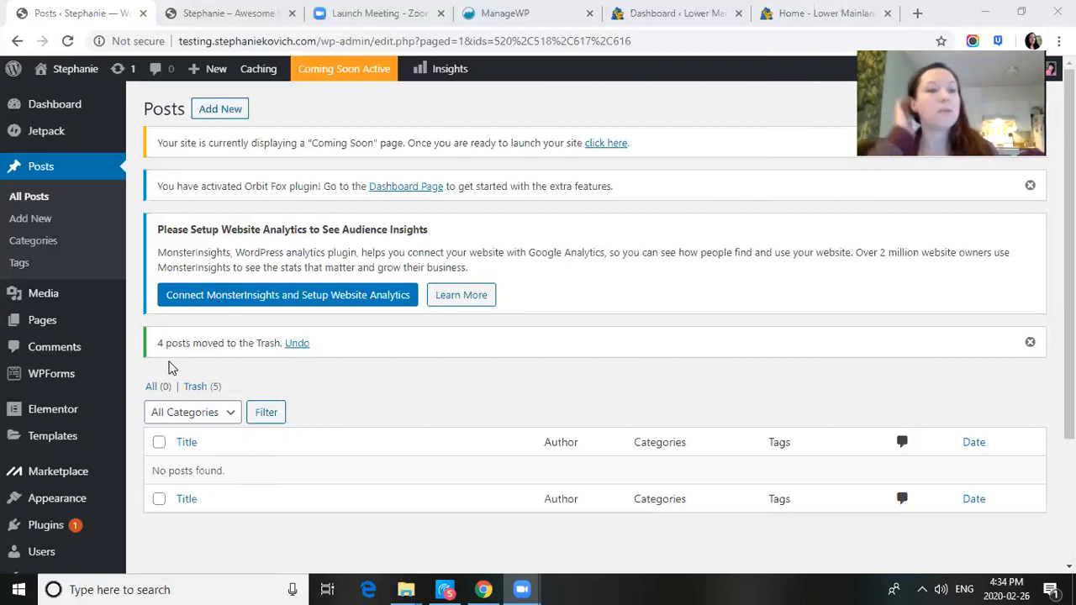
- Create a new page titled "About Me" and save it as a draft
{"action": "left_click", "coordinate": [34, 330]}
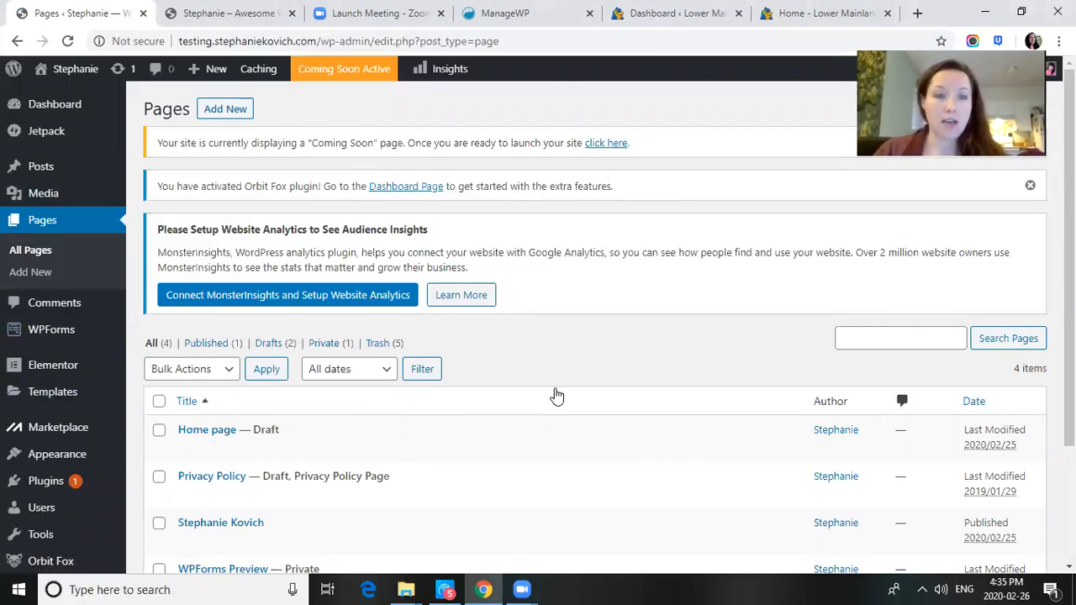
{"action": "left_click", "coordinate": [209, 114]}
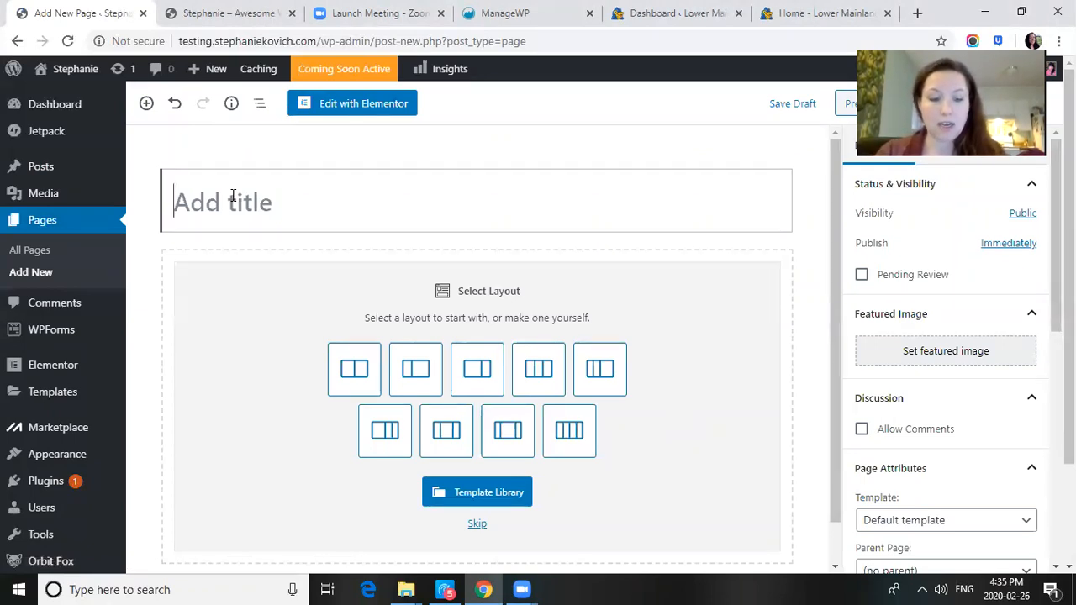
{"action": "type", "text": "About"}
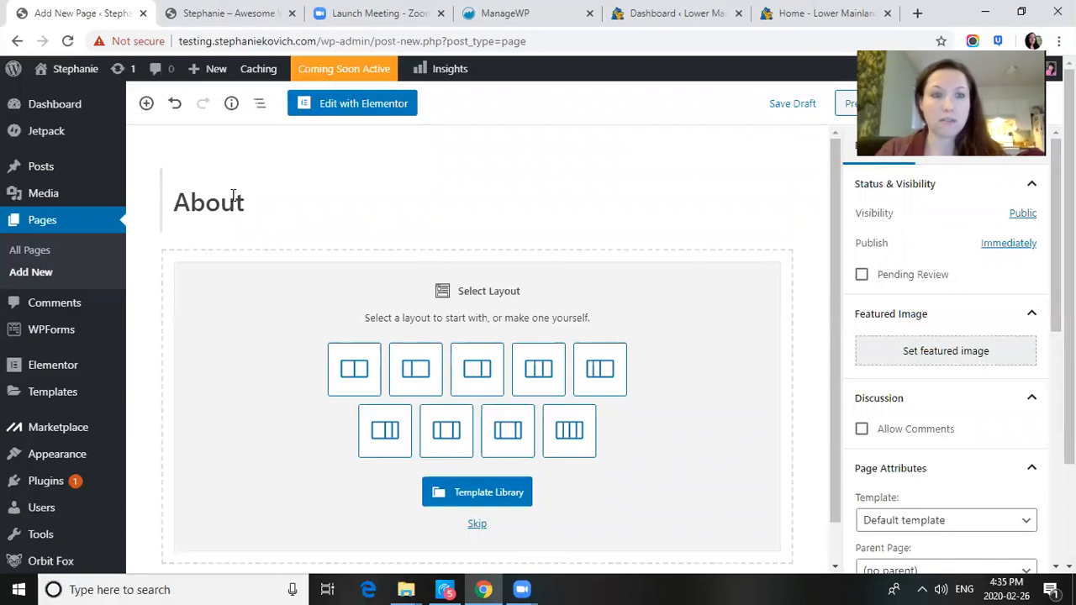
{"action": "type", "text": " Me"}
{"action": "key", "text": "BackSpace"}
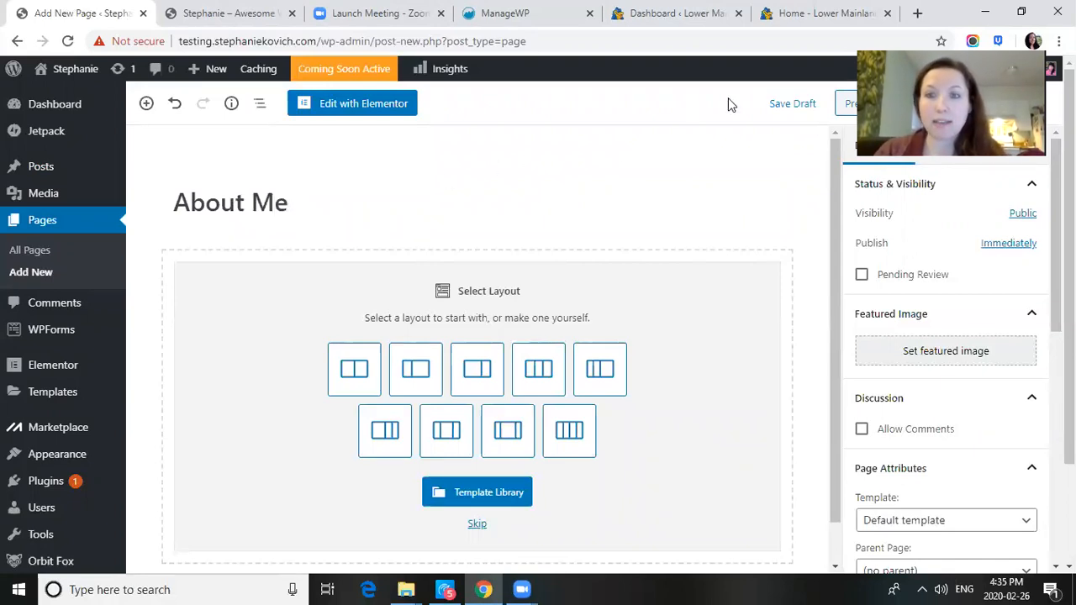
{"action": "left_click", "coordinate": [812, 106]}
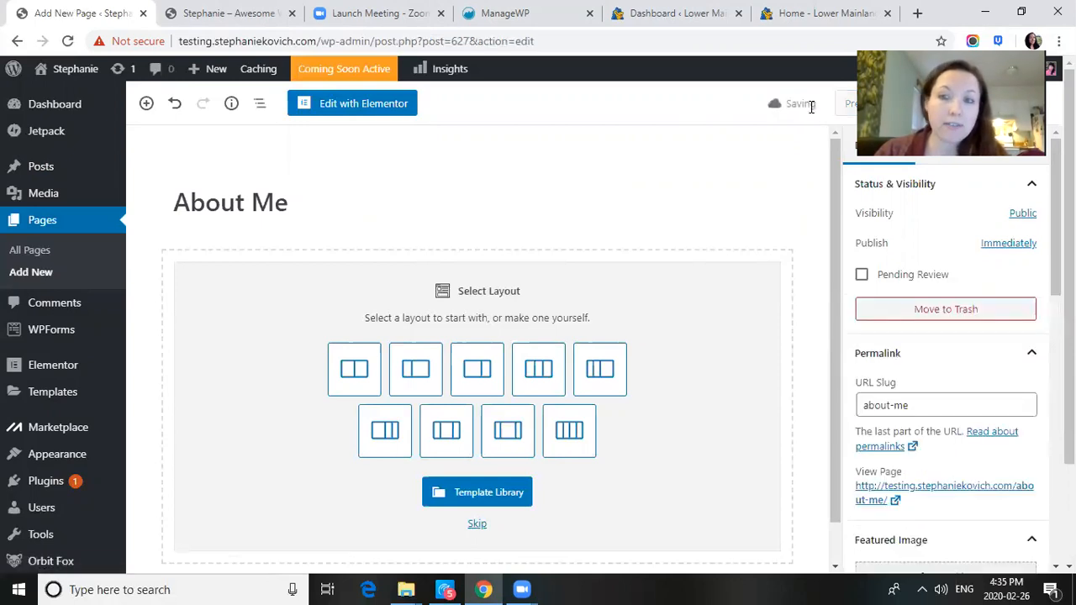
- Add another new page titled "Blog" and publish it immediately with public visibility
{"action": "left_click", "coordinate": [41, 270]}
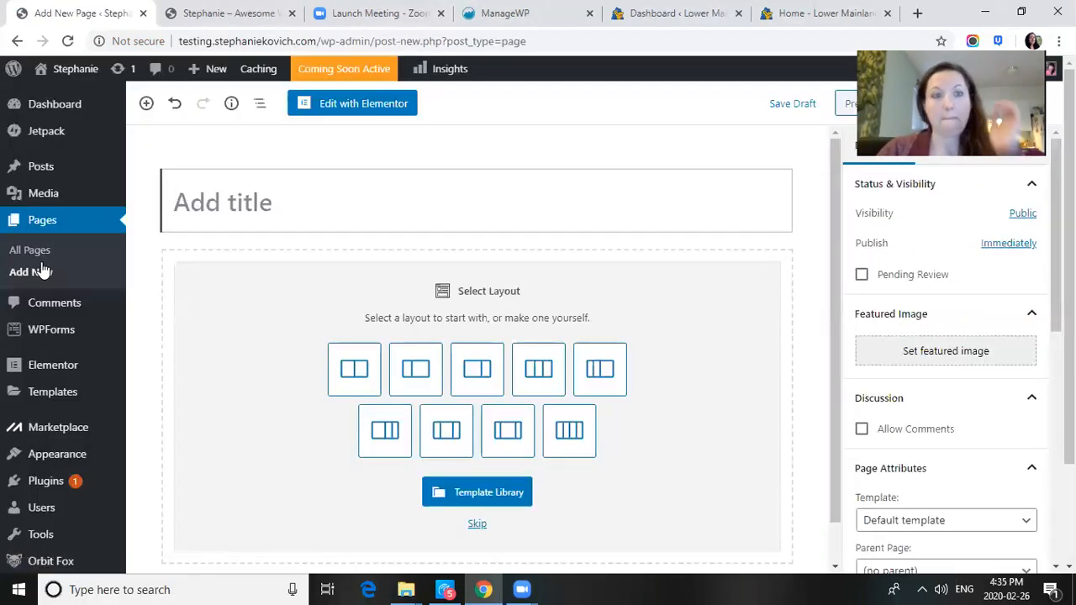
{"action": "type", "text": "Blog"}
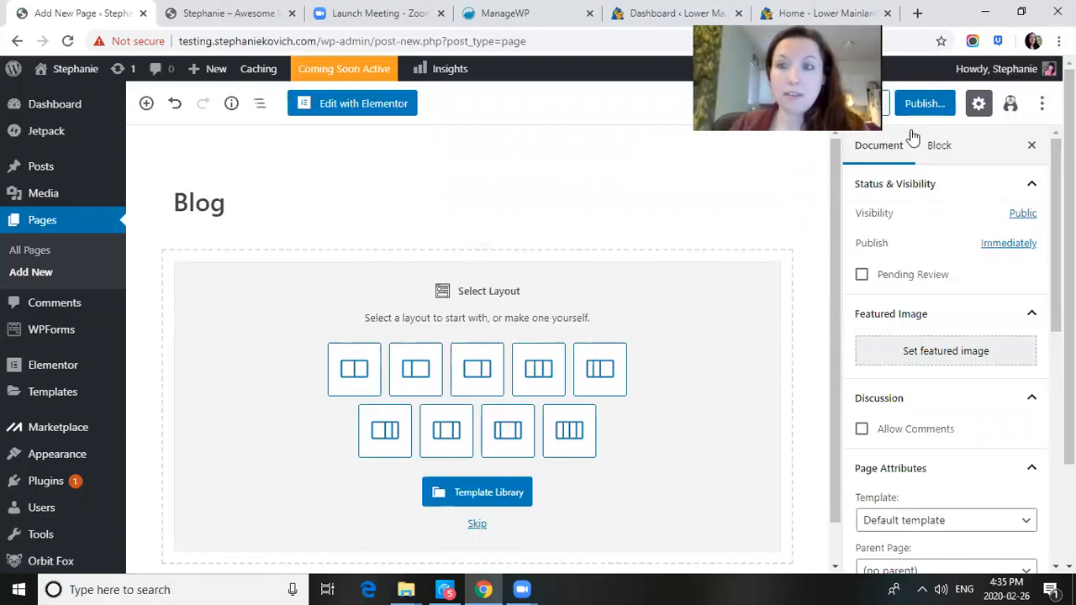
{"action": "left_click", "coordinate": [925, 103]}
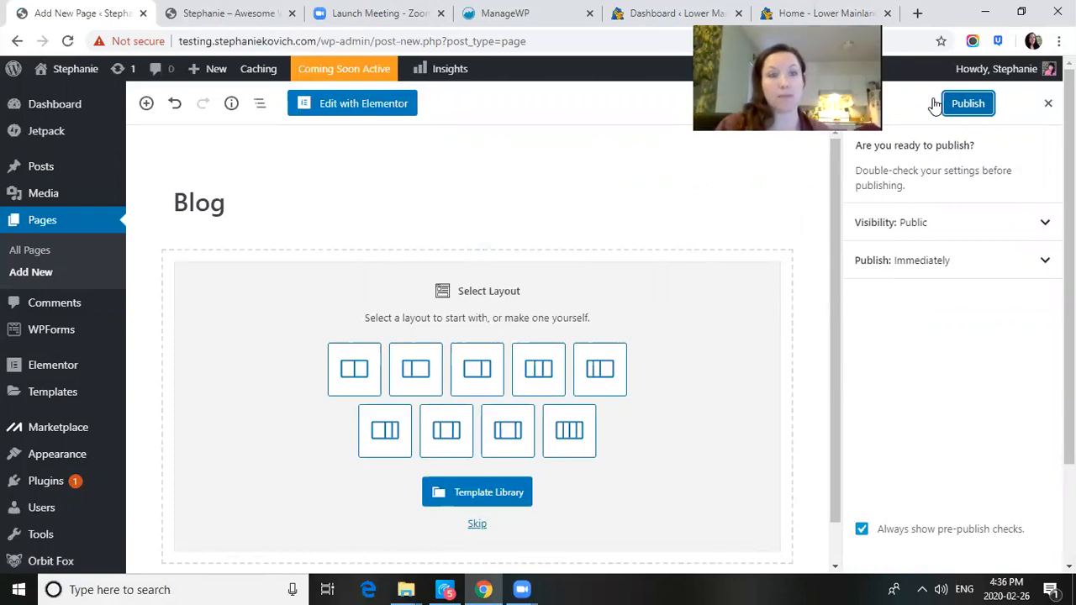
{"action": "left_click", "coordinate": [963, 103]}
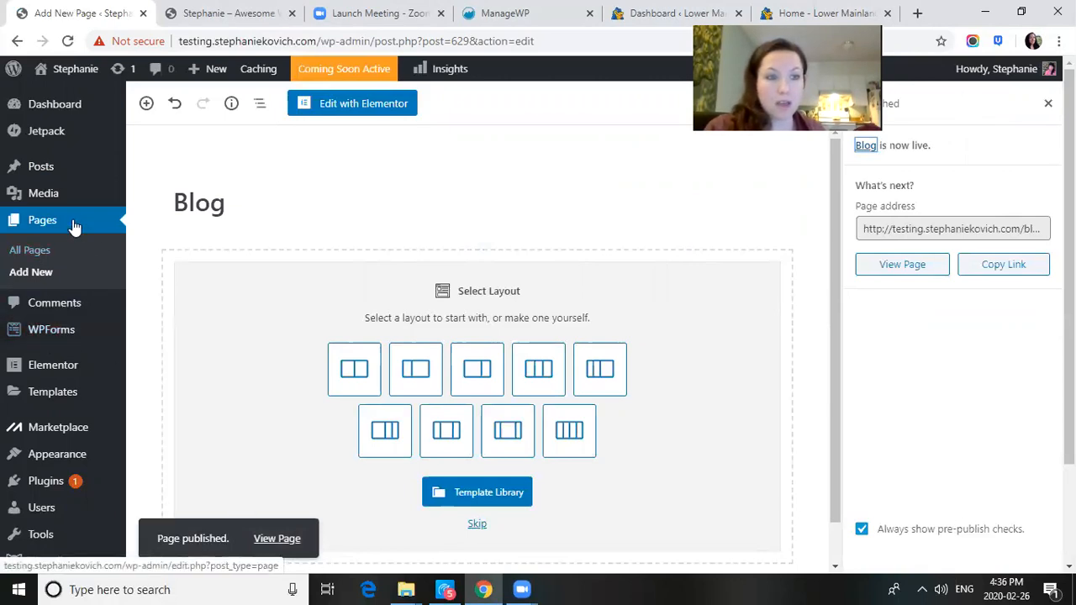
- Add a new page titled "Contact Me", save it as a draft and publish it
{"action": "left_click", "coordinate": [37, 272]}
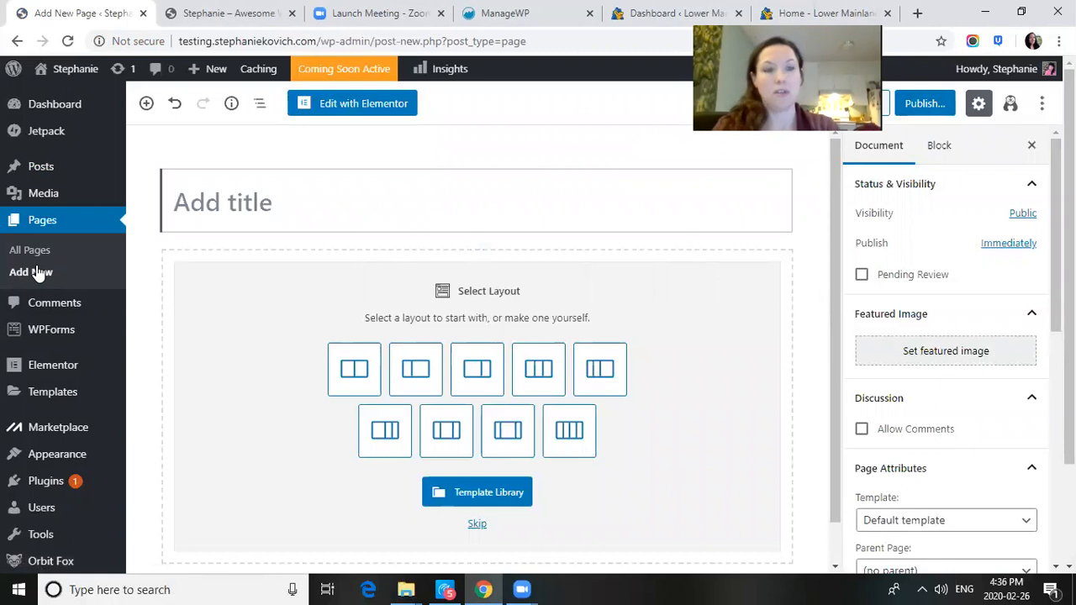
{"action": "type", "text": "Contact Us"}
{"action": "key", "text": "BackSpace"}
{"action": "key", "text": "BackSpace"}
{"action": "type", "text": "N"}
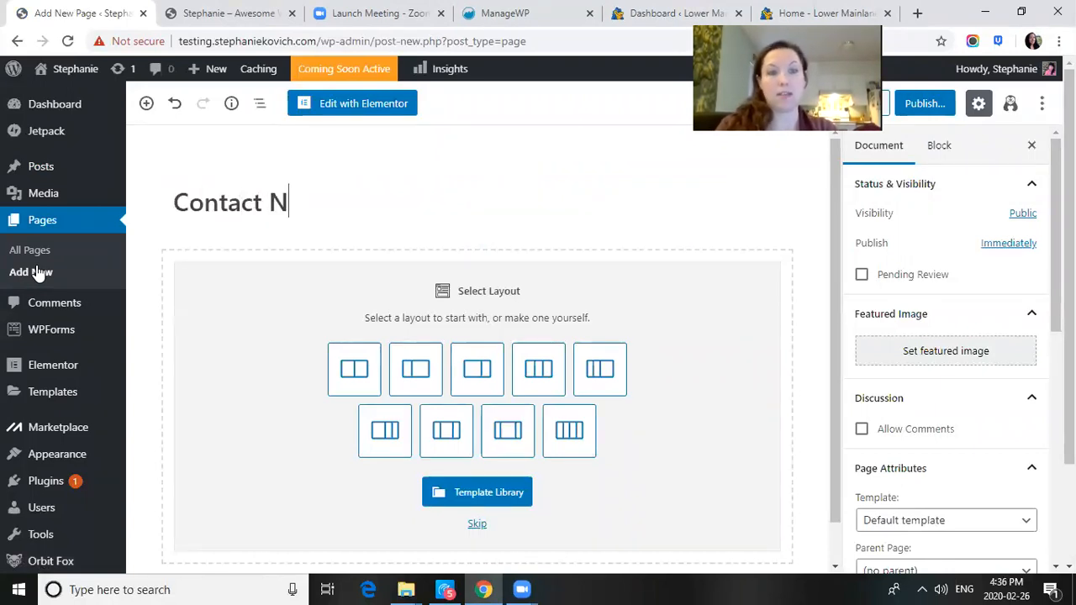
{"action": "key", "text": "BackSpace"}
{"action": "type", "text": "Me"}
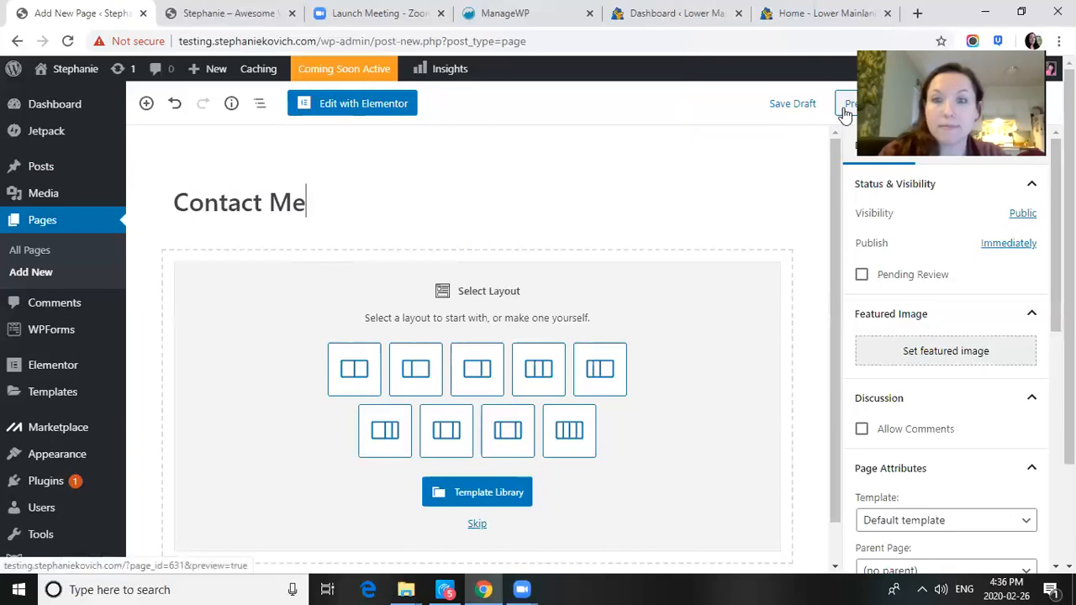
{"action": "left_click", "coordinate": [795, 105]}
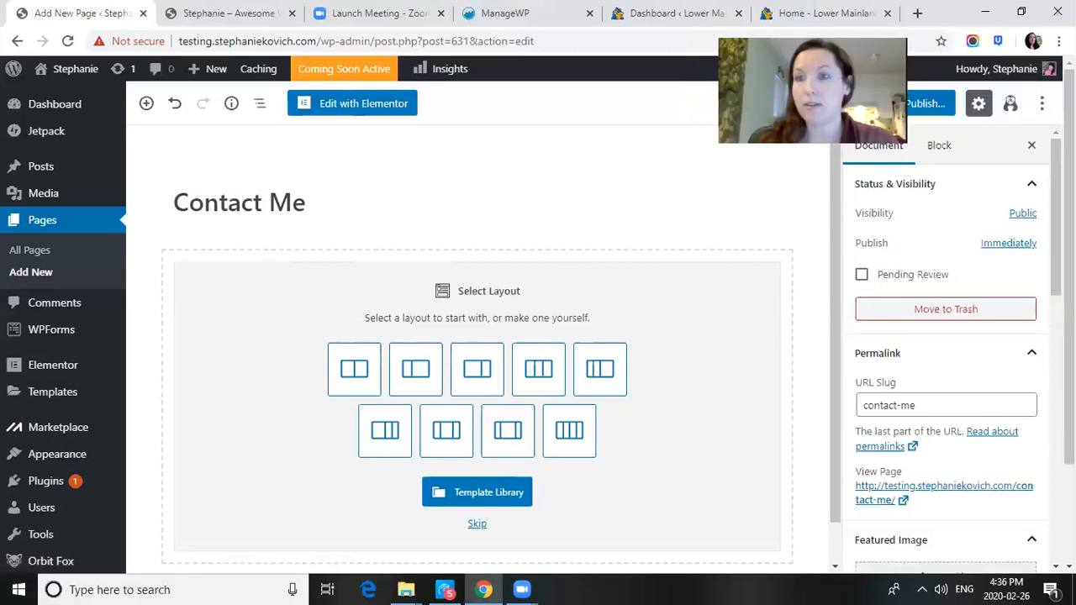
{"action": "left_click", "coordinate": [940, 117]}
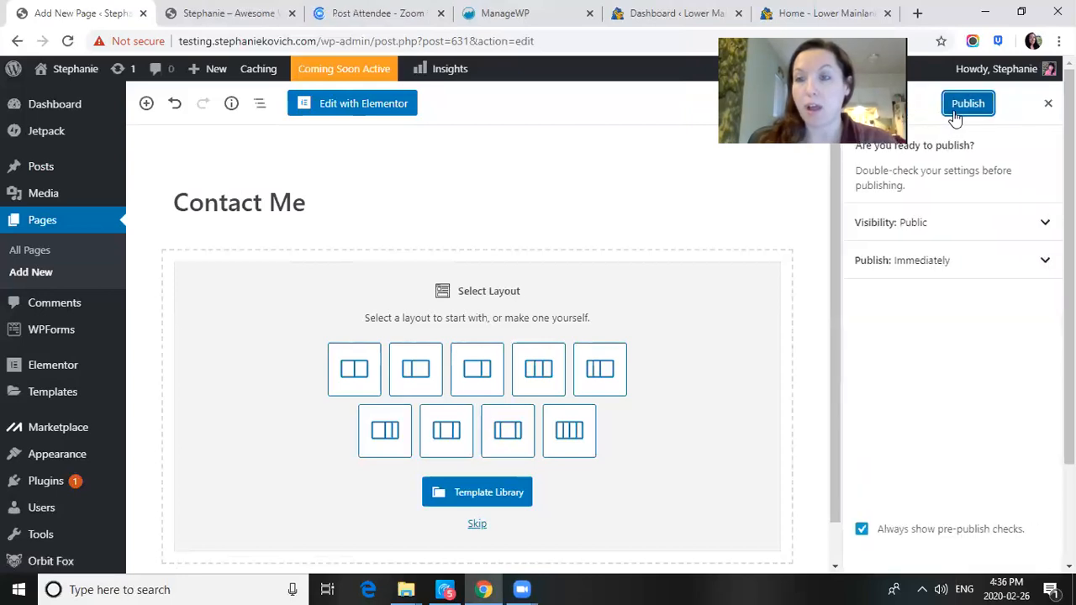
{"action": "left_click", "coordinate": [958, 117]}
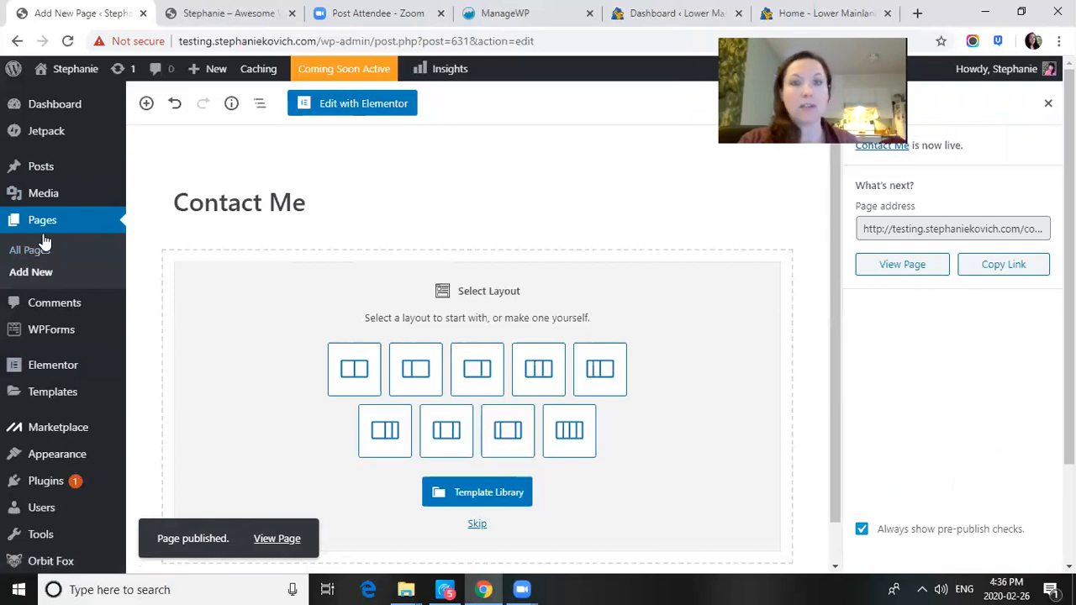
- Review the list of all site pages and open the Contact Me page in the editor
{"action": "left_click", "coordinate": [72, 219]}
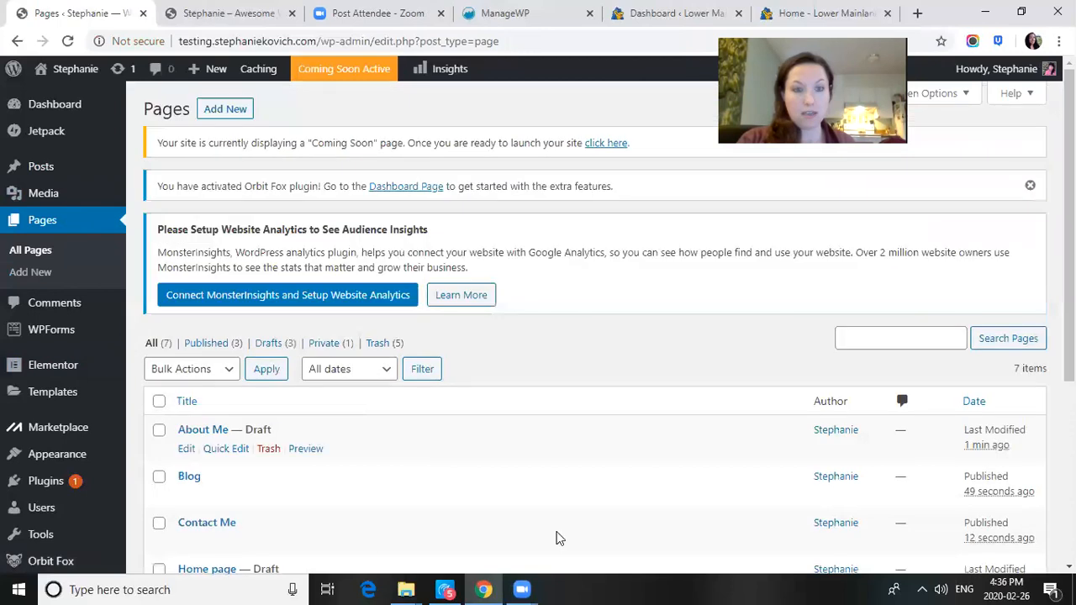
{"action": "scroll", "coordinate": [588, 336], "scroll_direction": "down", "scroll_amount": 2}
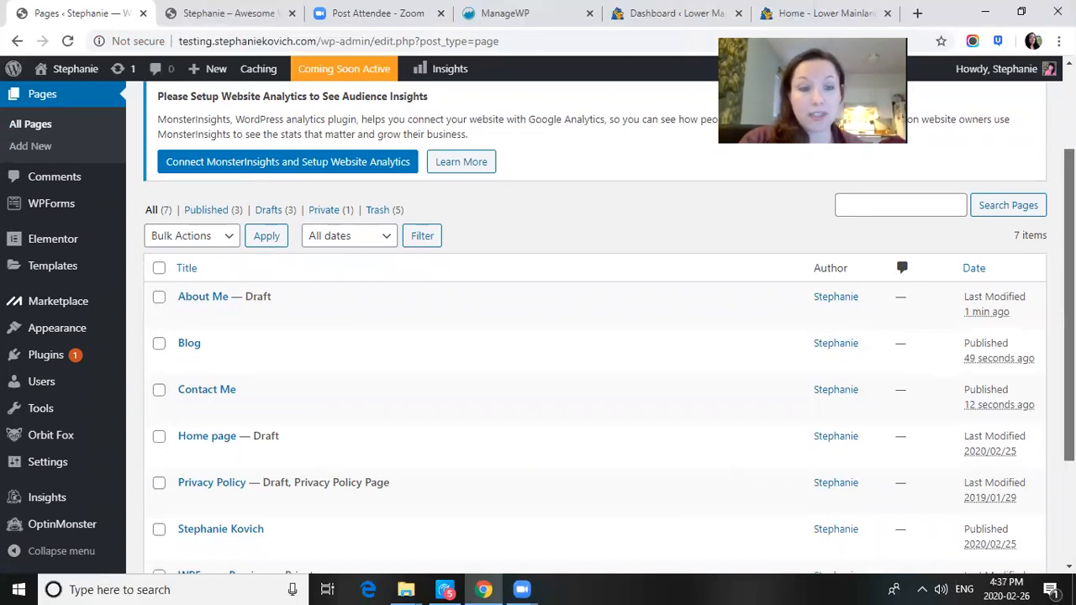
{"action": "scroll", "coordinate": [589, 336], "scroll_direction": "down", "scroll_amount": 2}
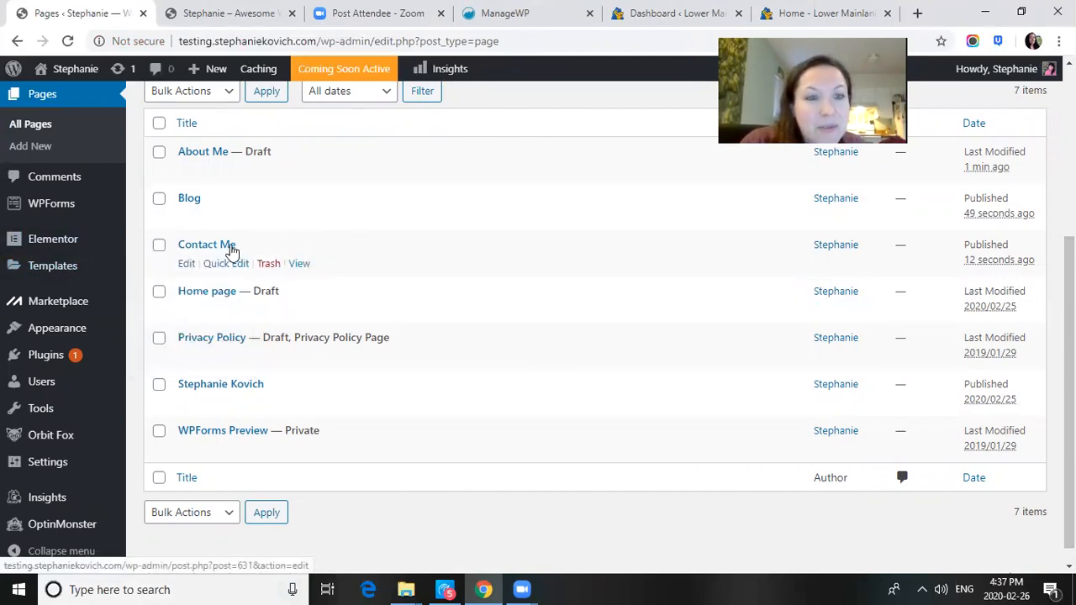
{"action": "left_click", "coordinate": [232, 251]}
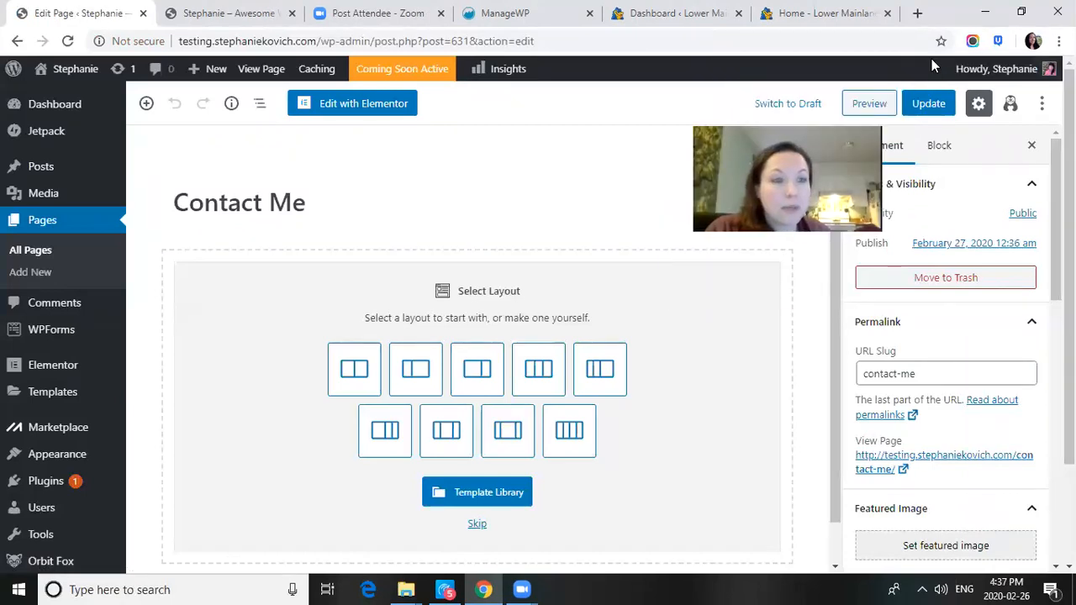
- Open the About Me draft from the list of all pages and publish it
{"action": "left_click", "coordinate": [100, 225]}
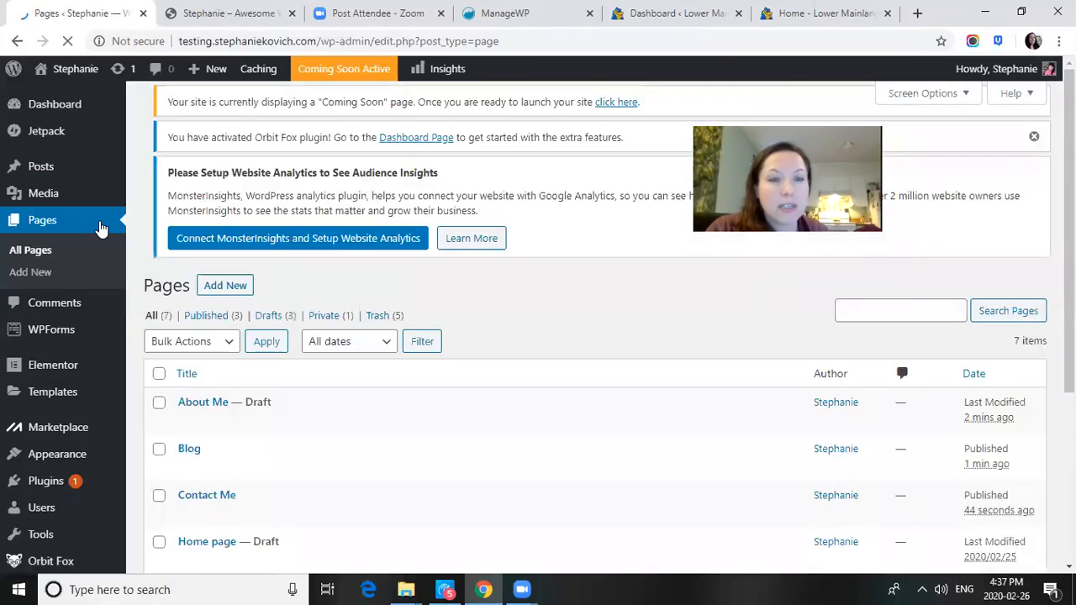
{"action": "left_click", "coordinate": [203, 430]}
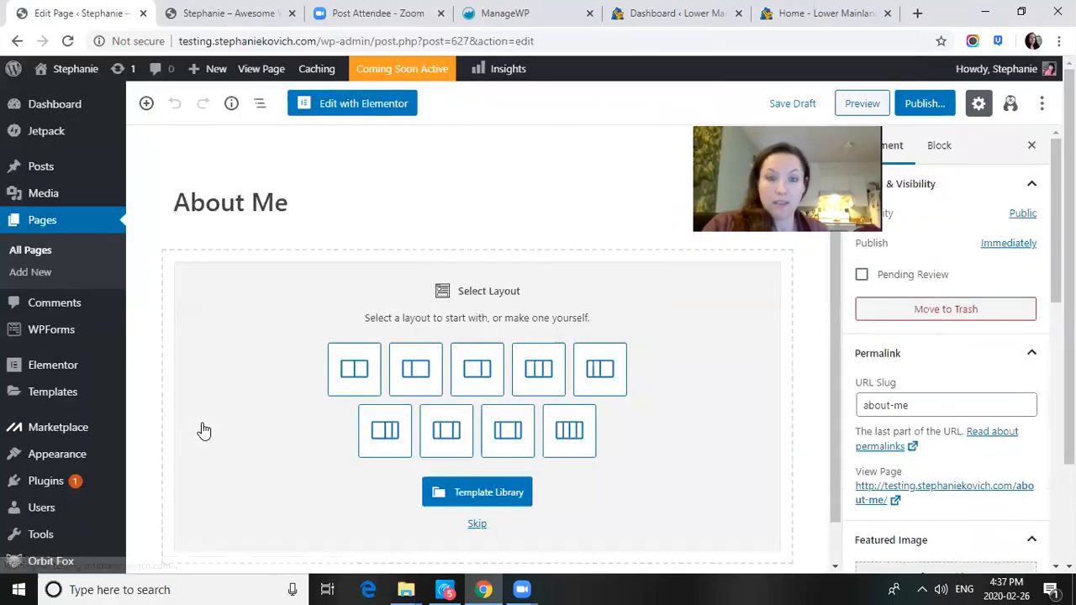
{"action": "left_click", "coordinate": [935, 103]}
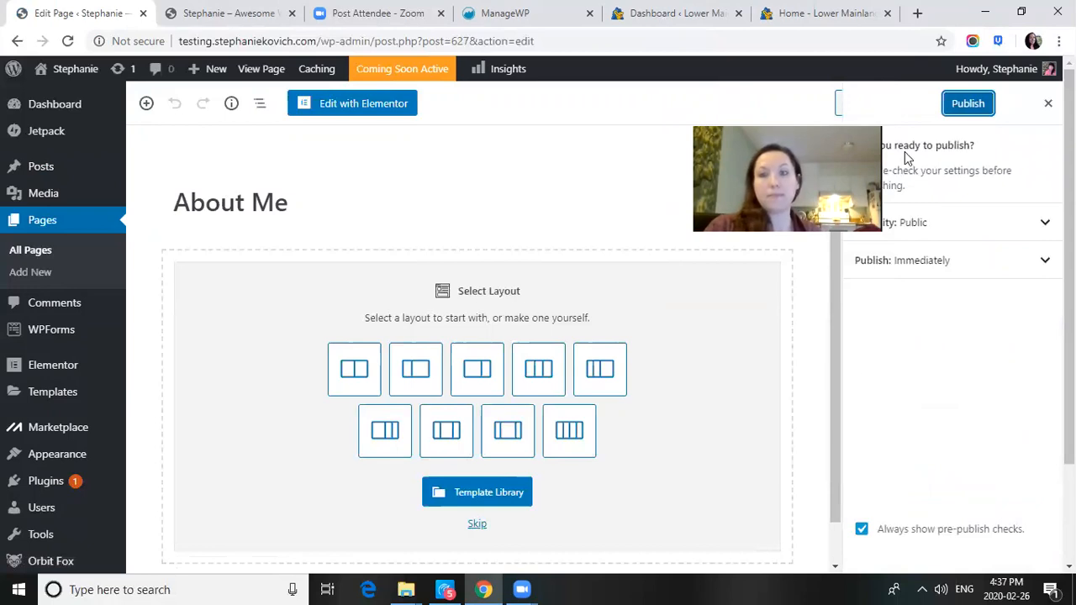
{"action": "left_click", "coordinate": [978, 111]}
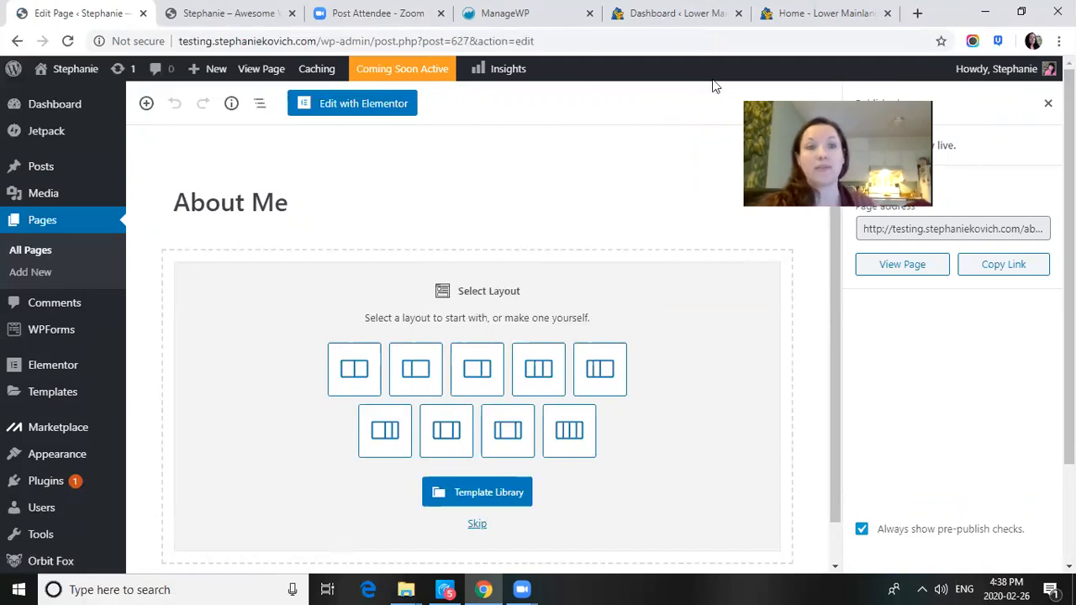
- Copy the full introduction text, from the greeting to the closing line, from the About page of the Lower Mainland Hikers website
{"action": "left_click", "coordinate": [765, 15]}
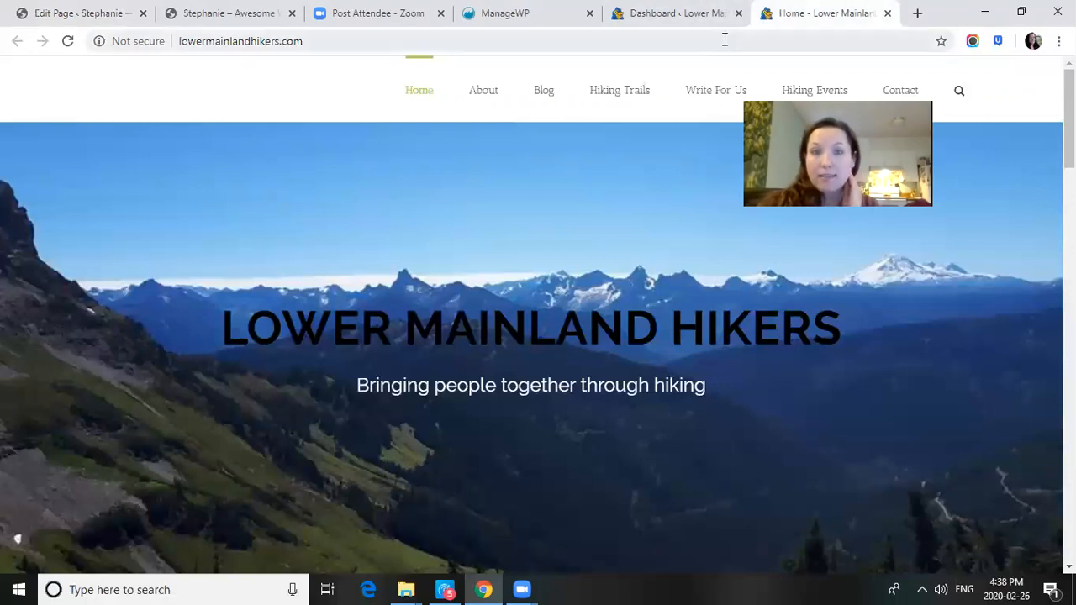
{"action": "left_click", "coordinate": [486, 95]}
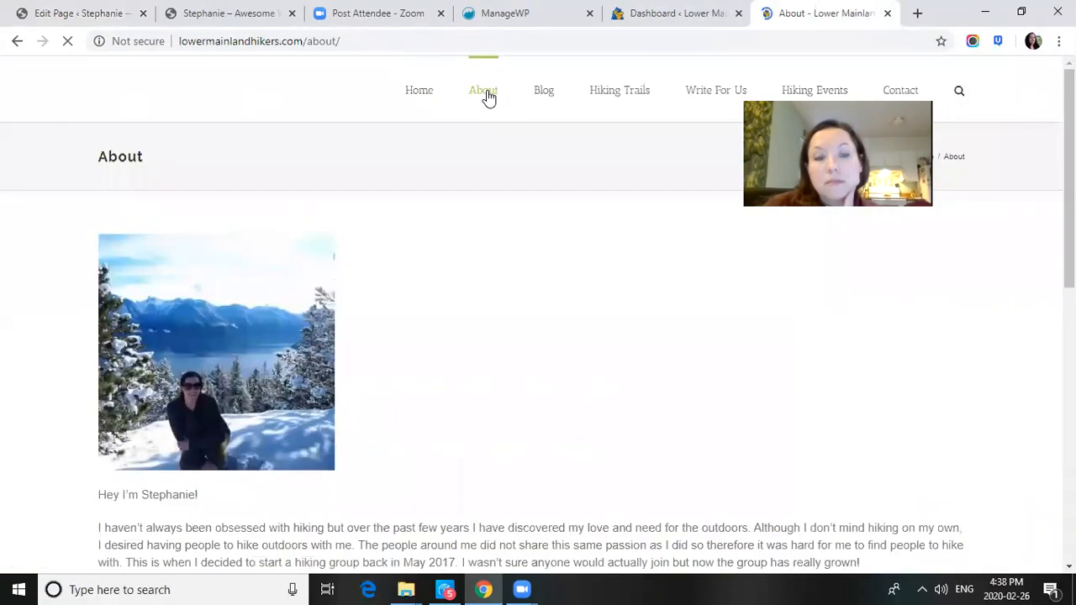
{"action": "scroll", "coordinate": [605, 145], "scroll_direction": "down", "scroll_amount": 10}
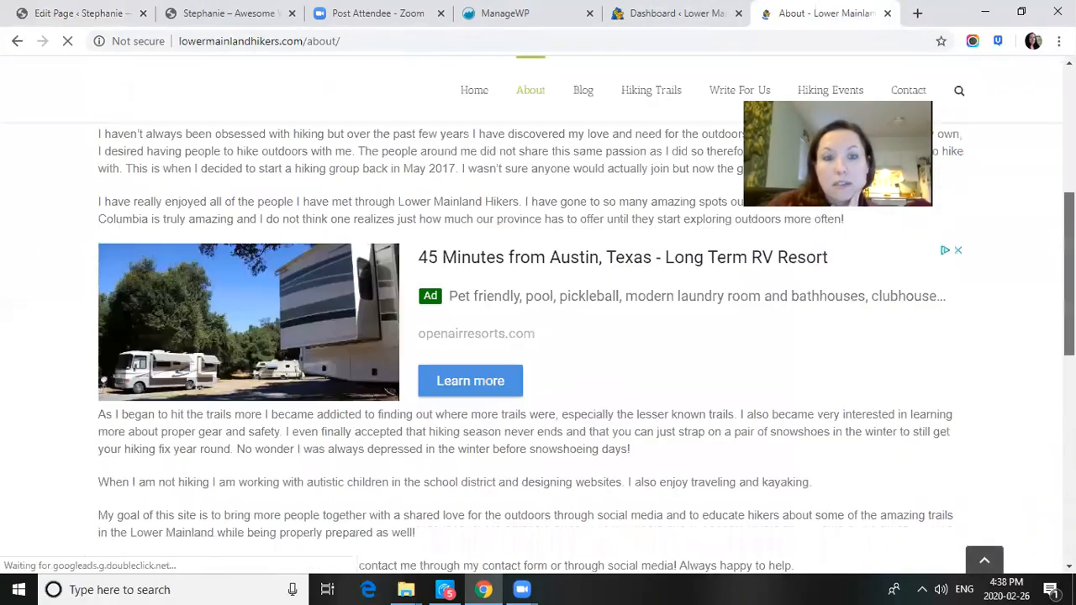
{"action": "scroll", "coordinate": [555, 336], "scroll_direction": "down", "scroll_amount": 1}
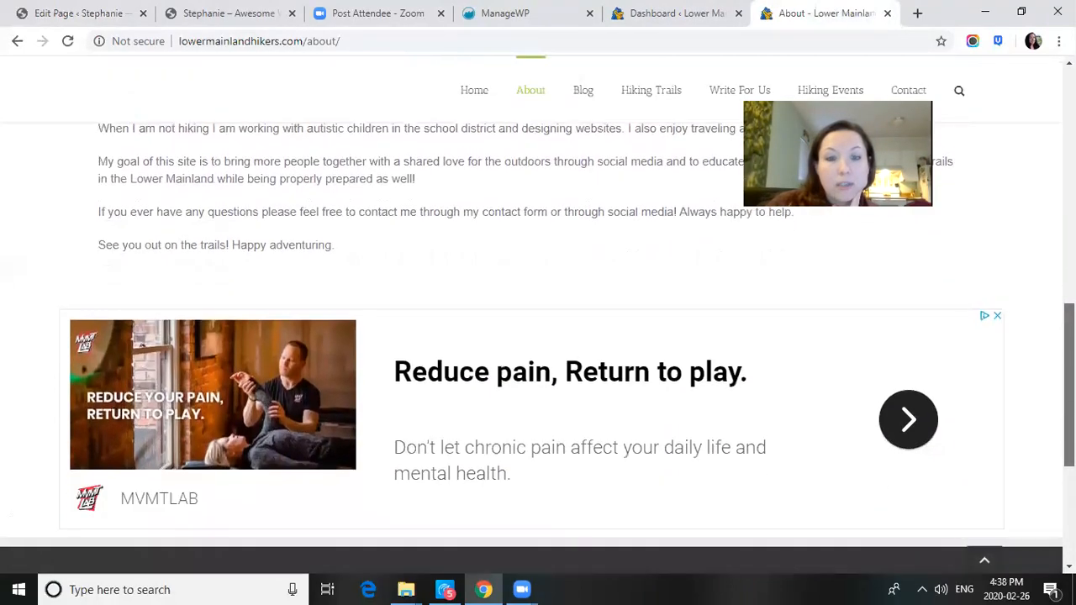
{"action": "scroll", "coordinate": [555, 336], "scroll_direction": "up", "scroll_amount": 7}
{"action": "scroll", "coordinate": [586, 342], "scroll_direction": "up", "scroll_amount": 1}
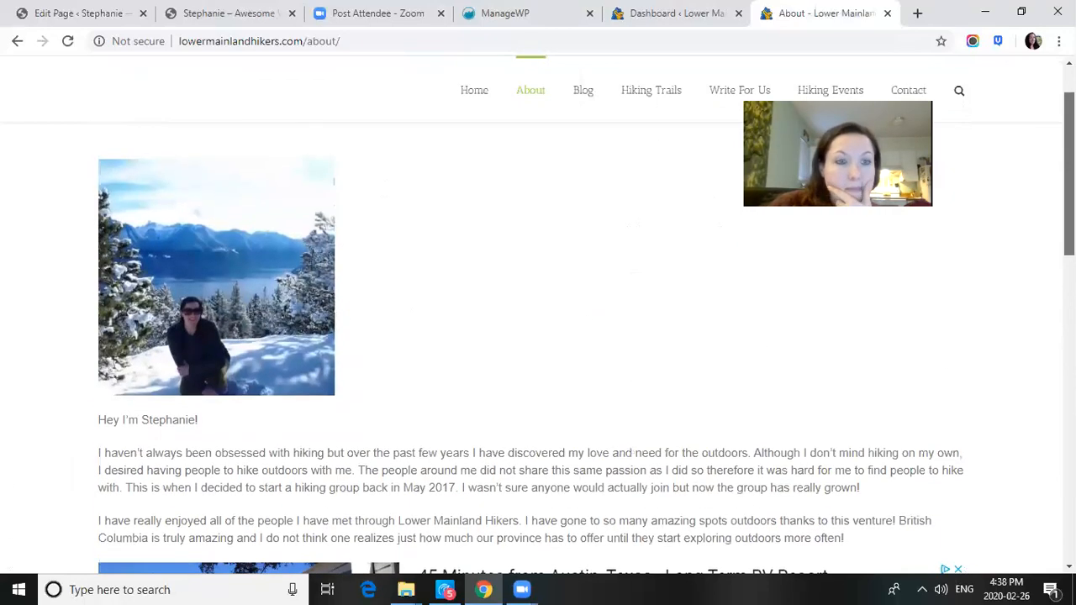
{"action": "left_click_drag", "start_coordinate": [99, 418], "coordinate": [399, 168]}
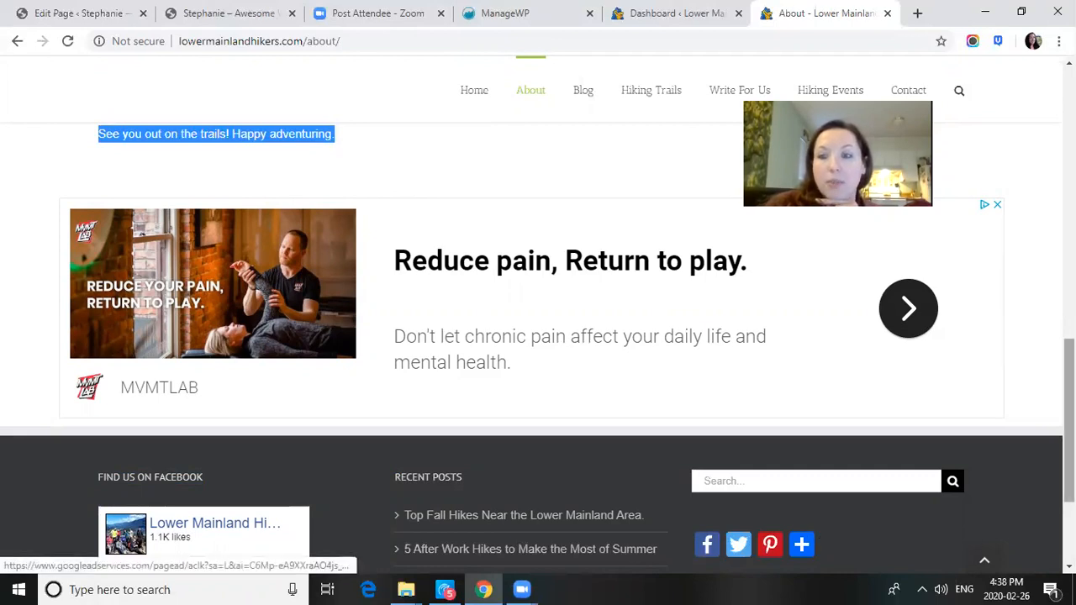
{"action": "scroll", "coordinate": [624, 370], "scroll_direction": "up", "scroll_amount": 5}
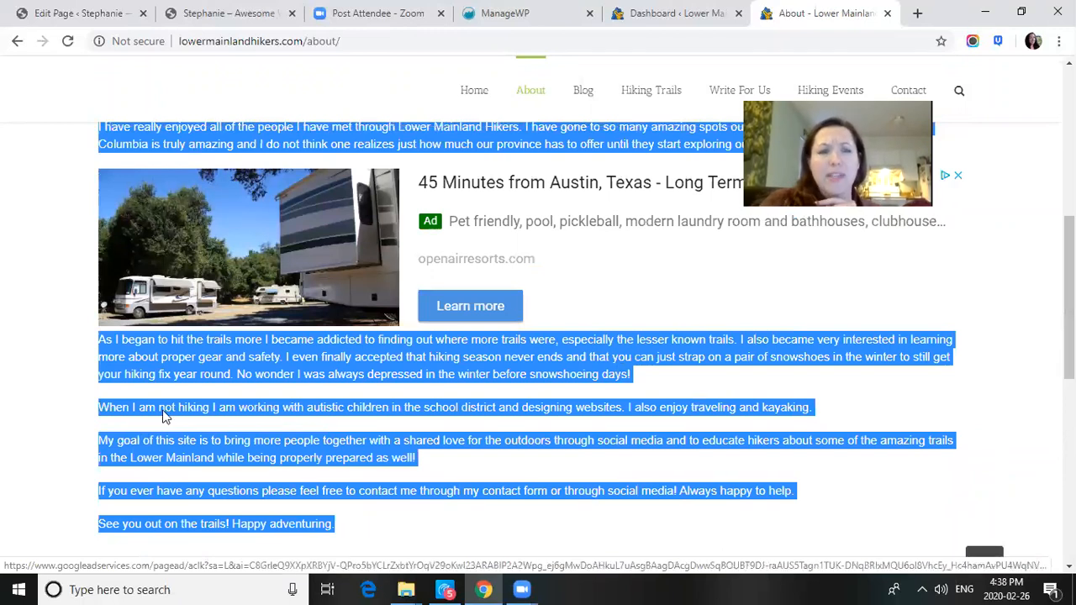
{"action": "right_click", "coordinate": [327, 372]}
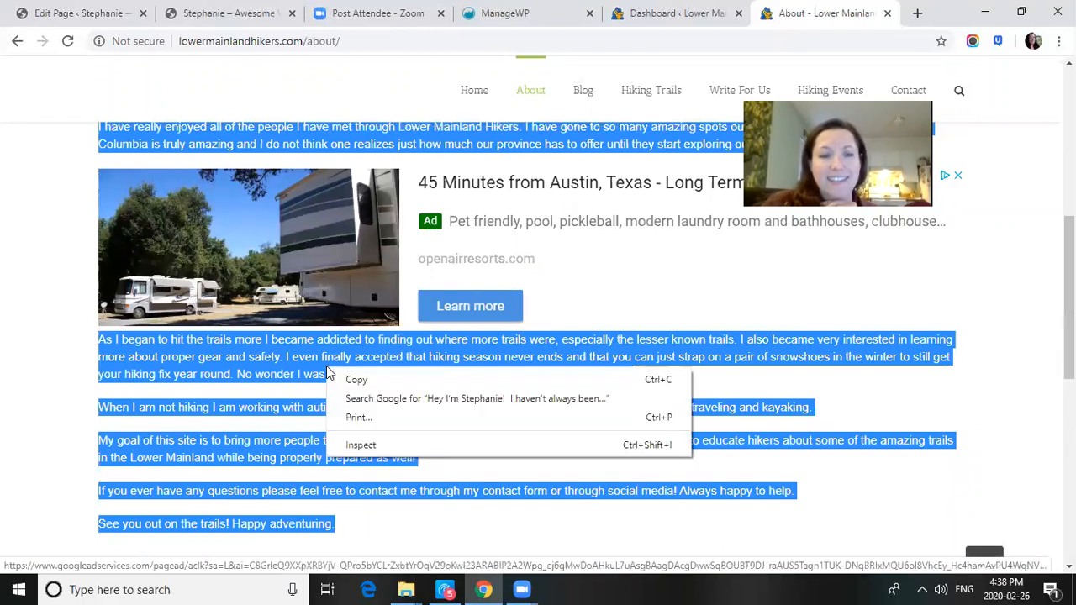
{"action": "left_click", "coordinate": [341, 377]}
{"action": "left_click_drag", "start_coordinate": [1069, 336], "coordinate": [1070, 181]}
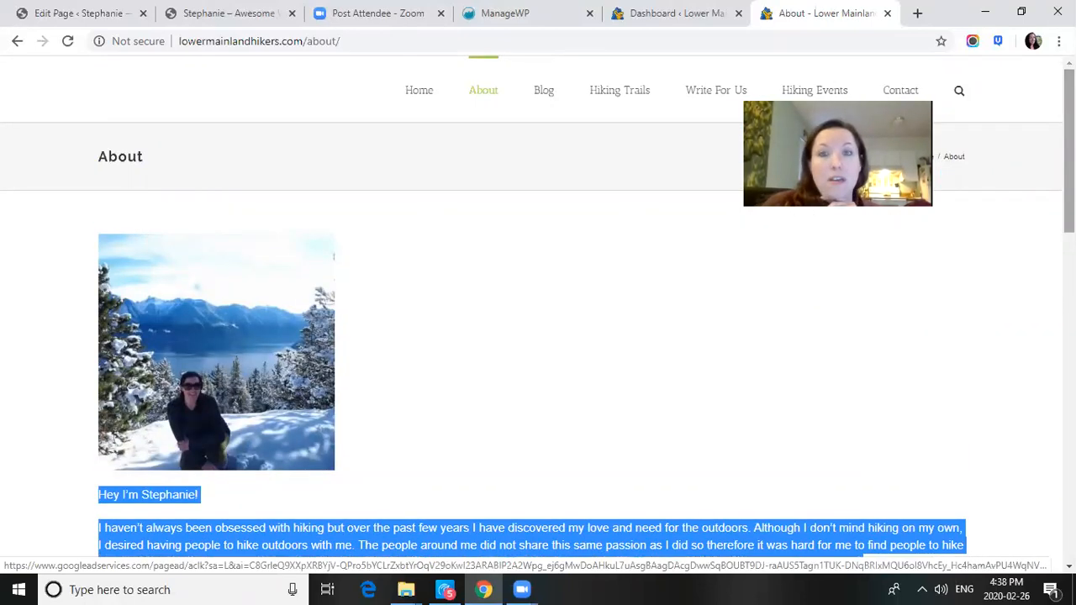
- Return to the About Me page editor and skip the section's layout selection
{"action": "left_click", "coordinate": [673, 13]}
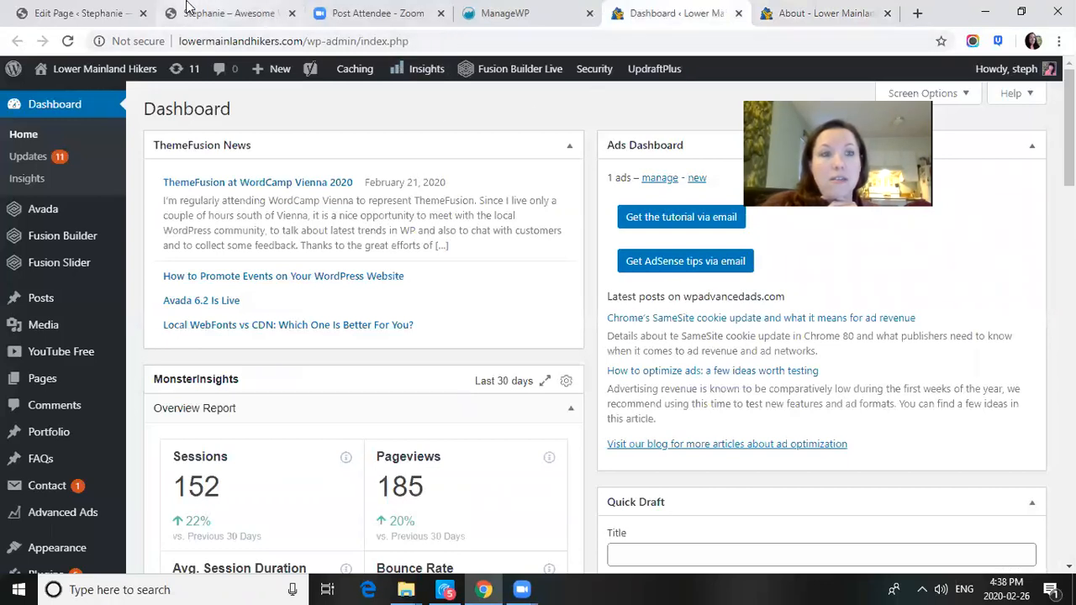
{"action": "left_click", "coordinate": [220, 8]}
{"action": "left_click", "coordinate": [61, 7]}
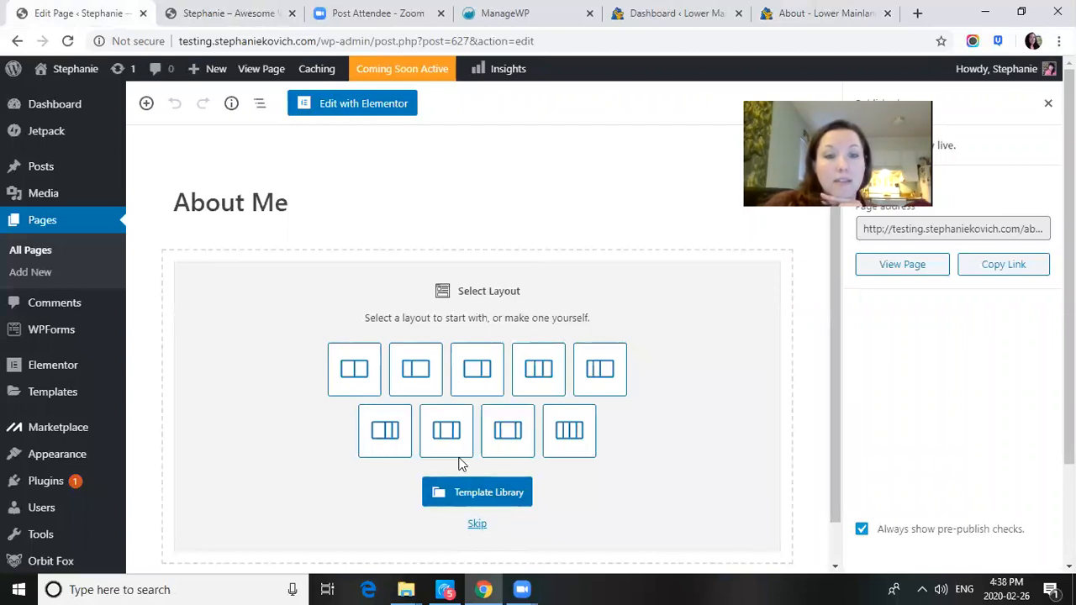
{"action": "scroll", "coordinate": [837, 423], "scroll_direction": "down", "scroll_amount": 1}
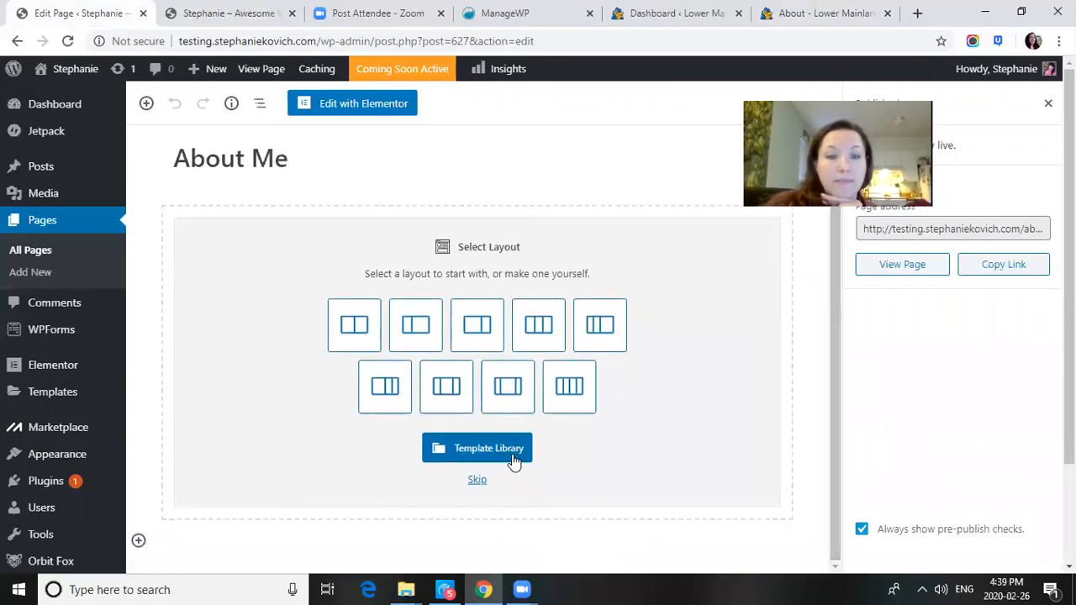
{"action": "left_click", "coordinate": [477, 481]}
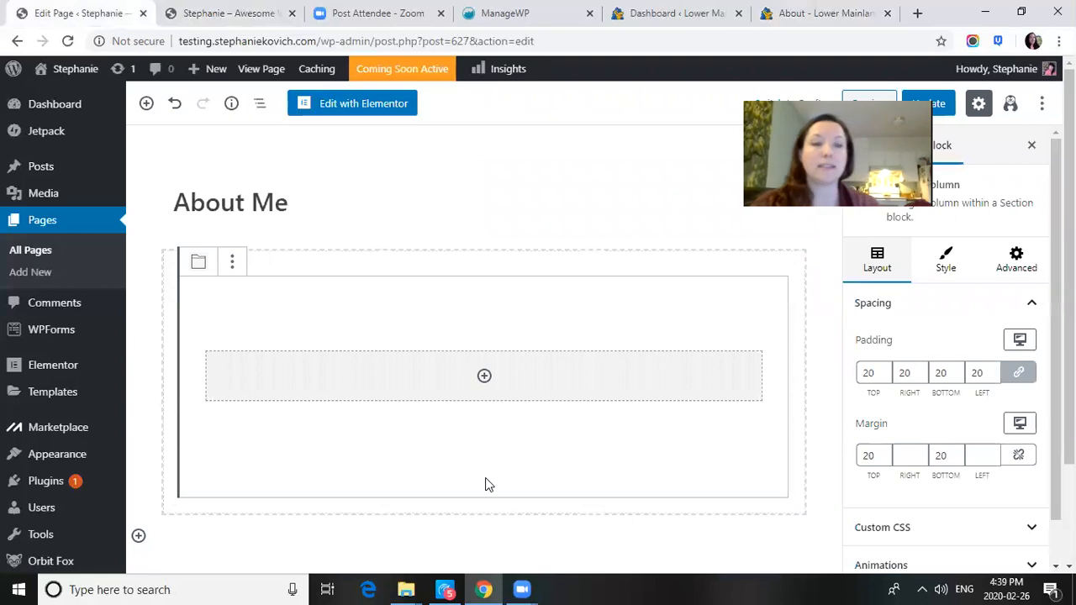
- Add an Image block inside the empty section and upload the portrait photo named "me" from the Marketing folder
{"action": "left_click", "coordinate": [485, 379]}
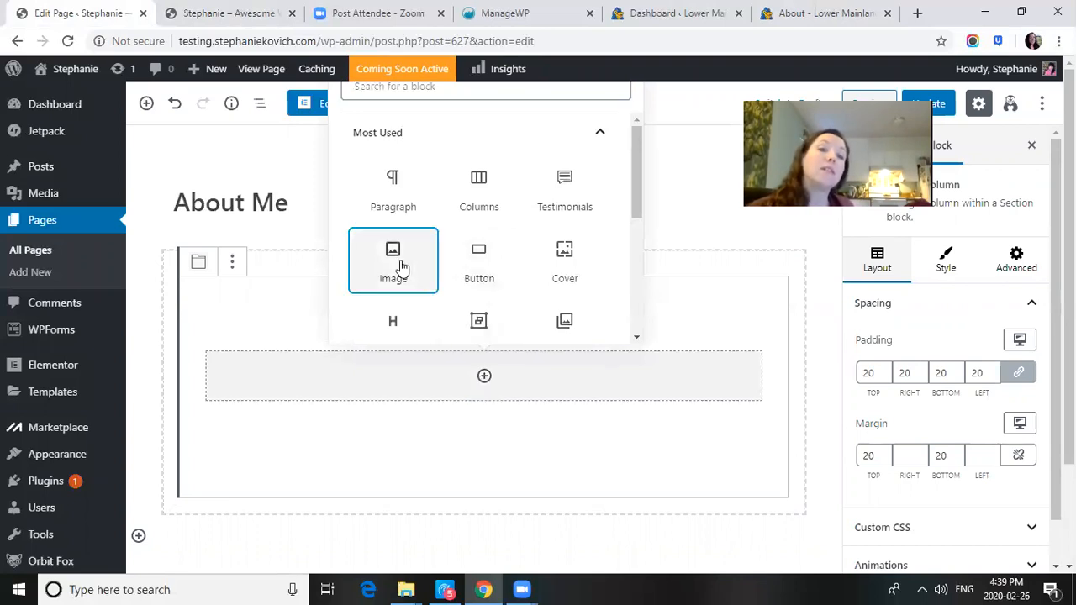
{"action": "left_click", "coordinate": [400, 260]}
{"action": "left_click", "coordinate": [438, 455]}
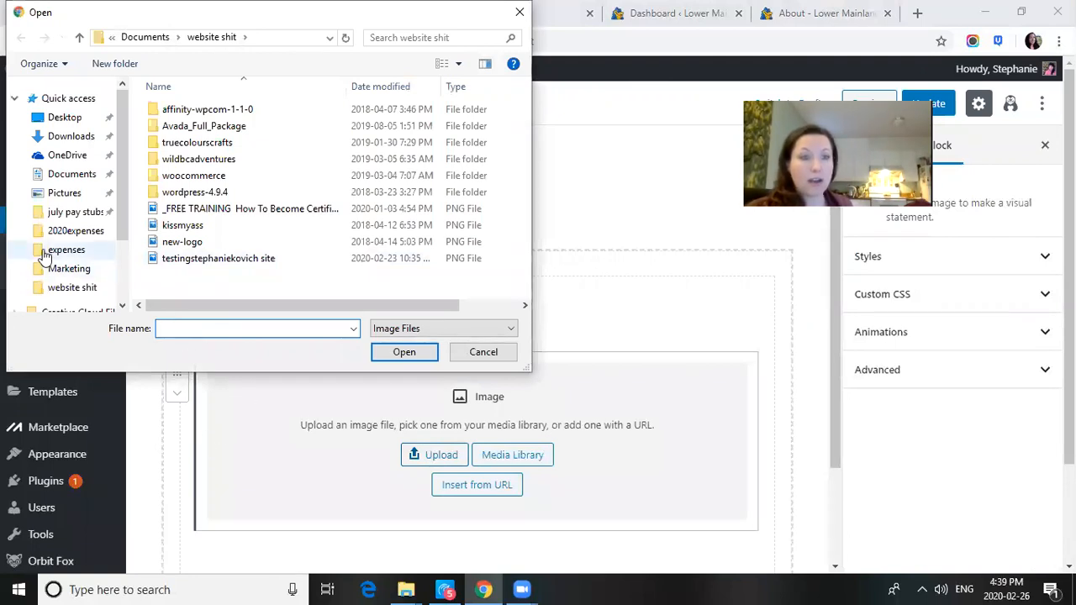
{"action": "left_click", "coordinate": [63, 268]}
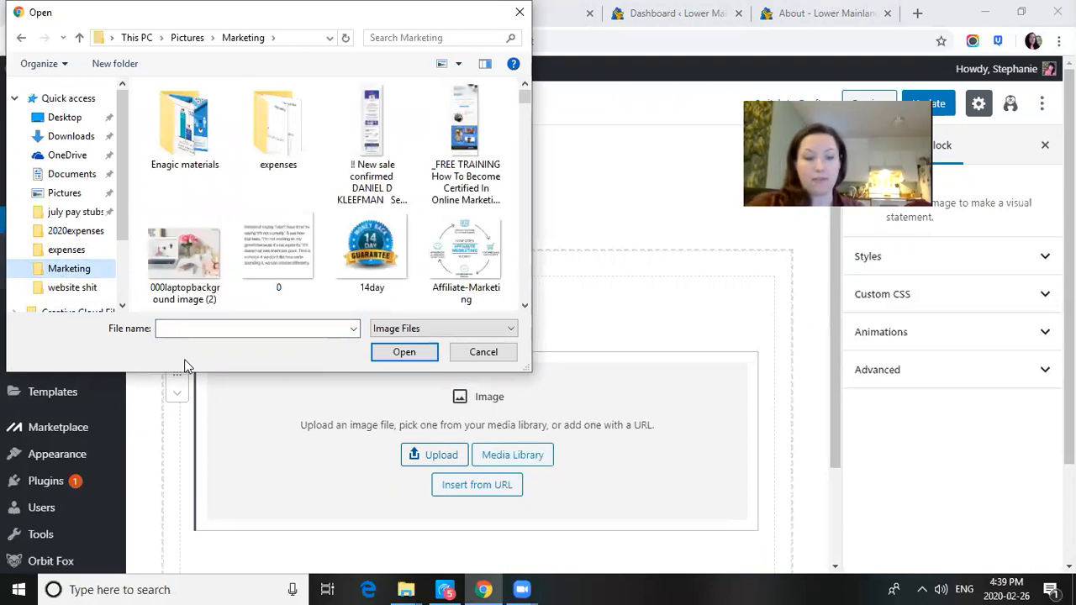
{"action": "left_click", "coordinate": [178, 328]}
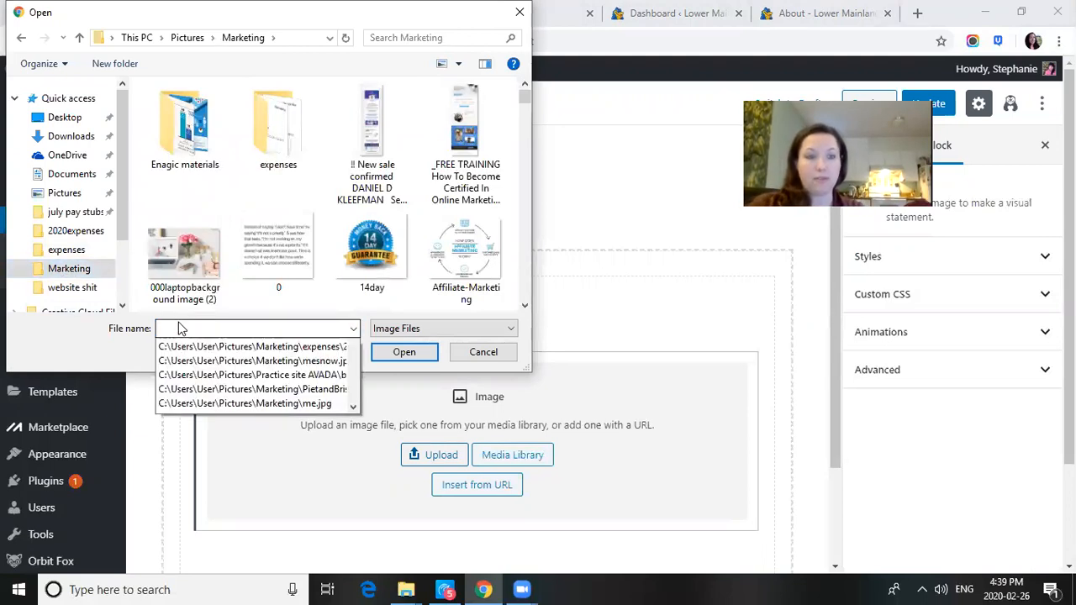
{"action": "left_click", "coordinate": [176, 328]}
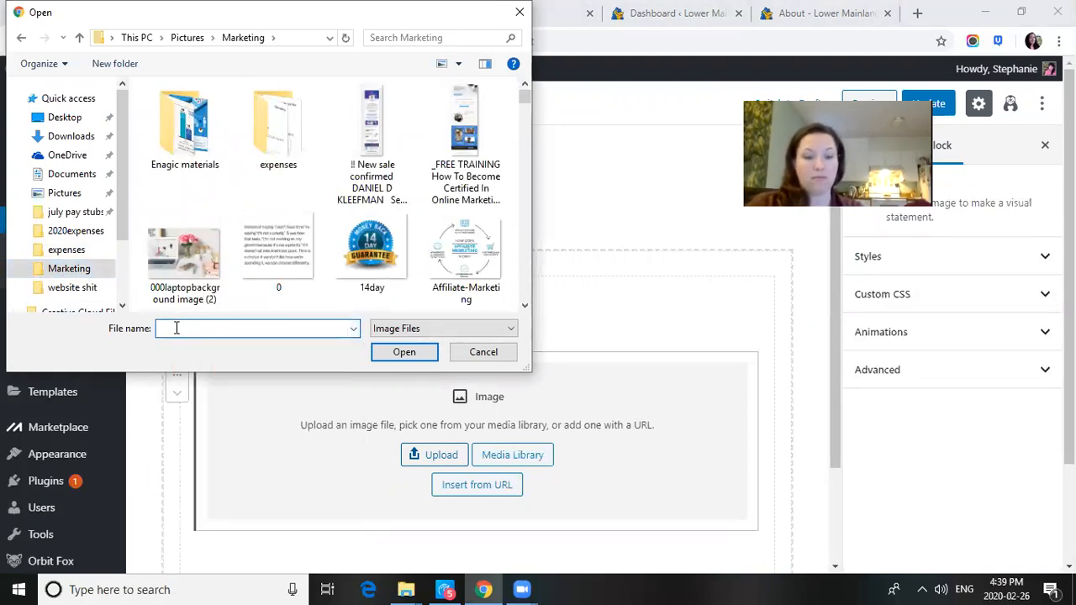
{"action": "type", "text": "me"}
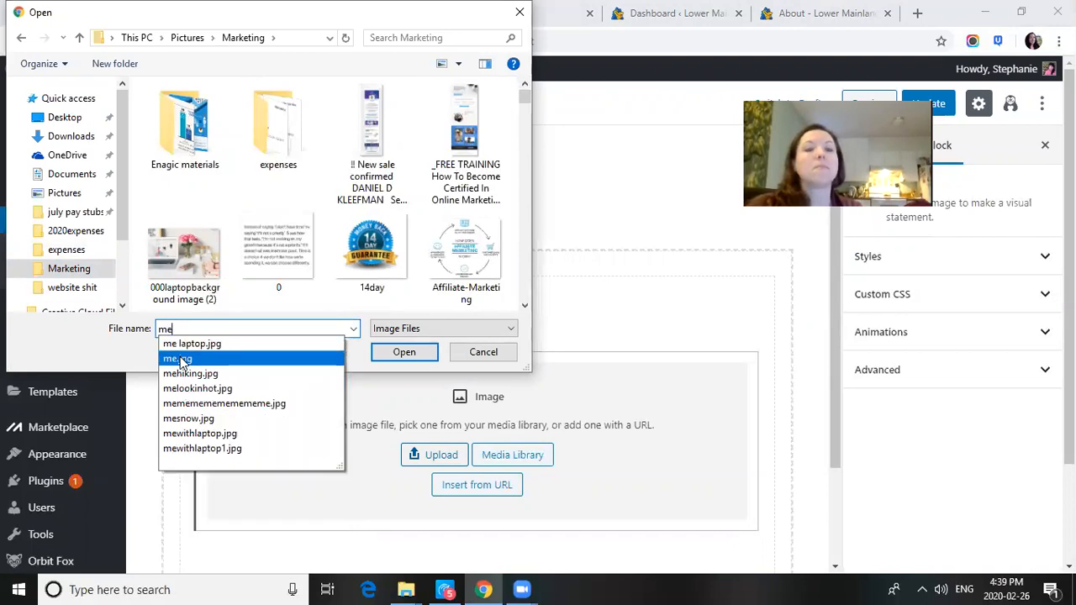
{"action": "left_click", "coordinate": [180, 359]}
{"action": "left_click", "coordinate": [421, 354]}
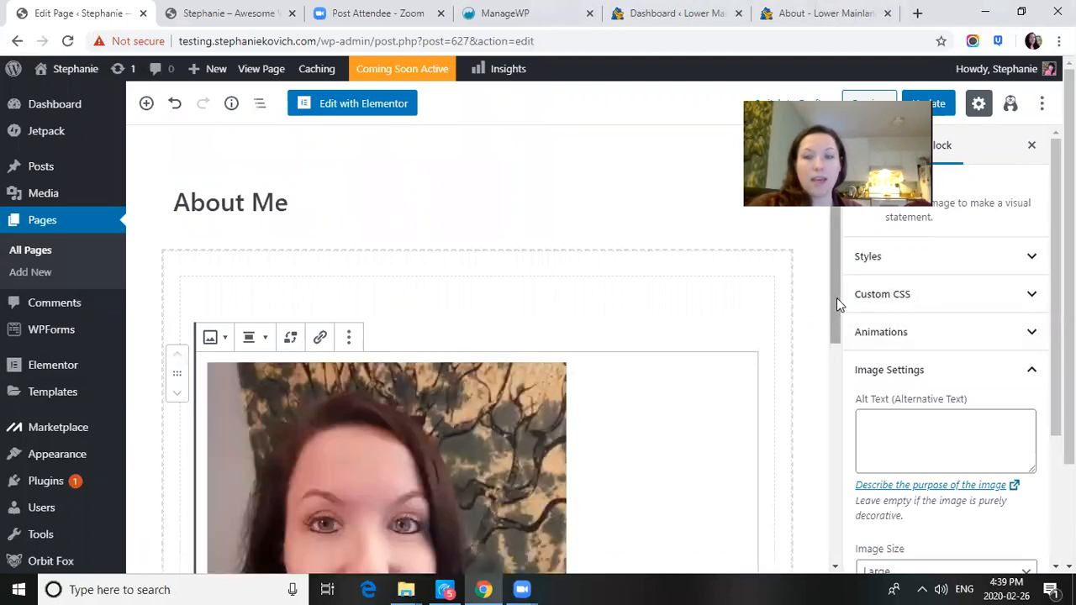
- Shrink the portrait photo to about half its inserted size and align it to the center of the section
{"action": "left_click_drag", "start_coordinate": [835, 299], "coordinate": [868, 482]}
{"action": "left_click_drag", "start_coordinate": [386, 457], "coordinate": [286, 204]}
{"action": "left_click", "coordinate": [252, 140]}
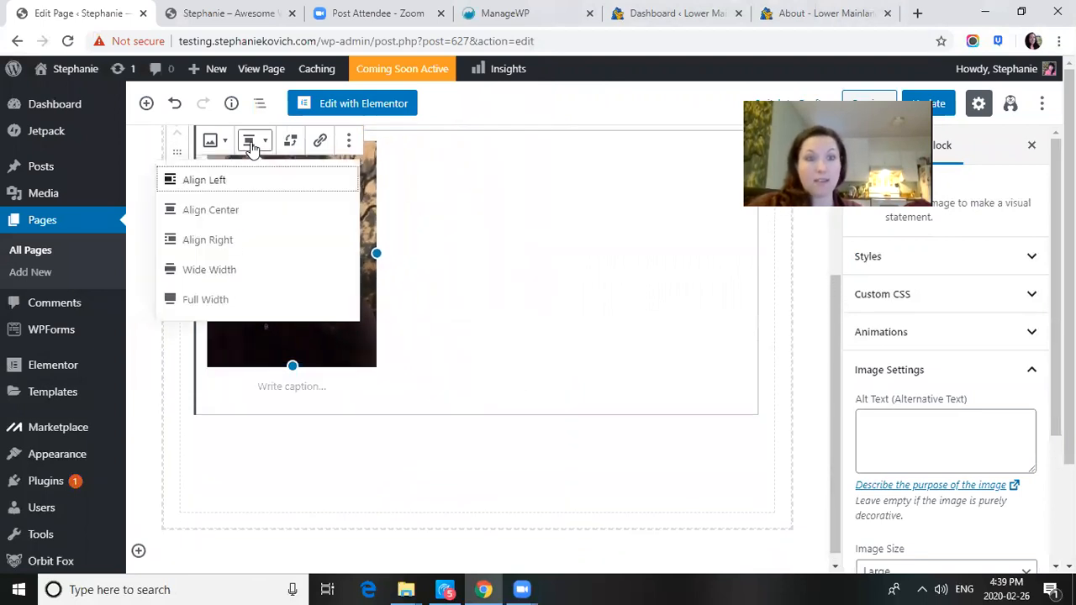
{"action": "left_click", "coordinate": [252, 140]}
{"action": "left_click", "coordinate": [252, 140]}
{"action": "left_click", "coordinate": [240, 212]}
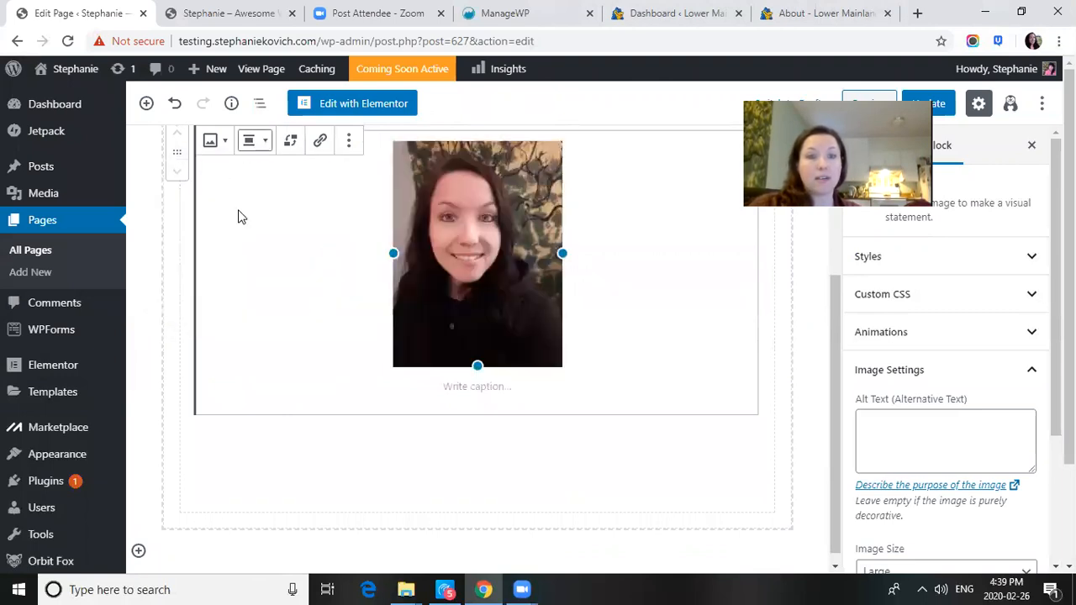
{"action": "left_click", "coordinate": [728, 477]}
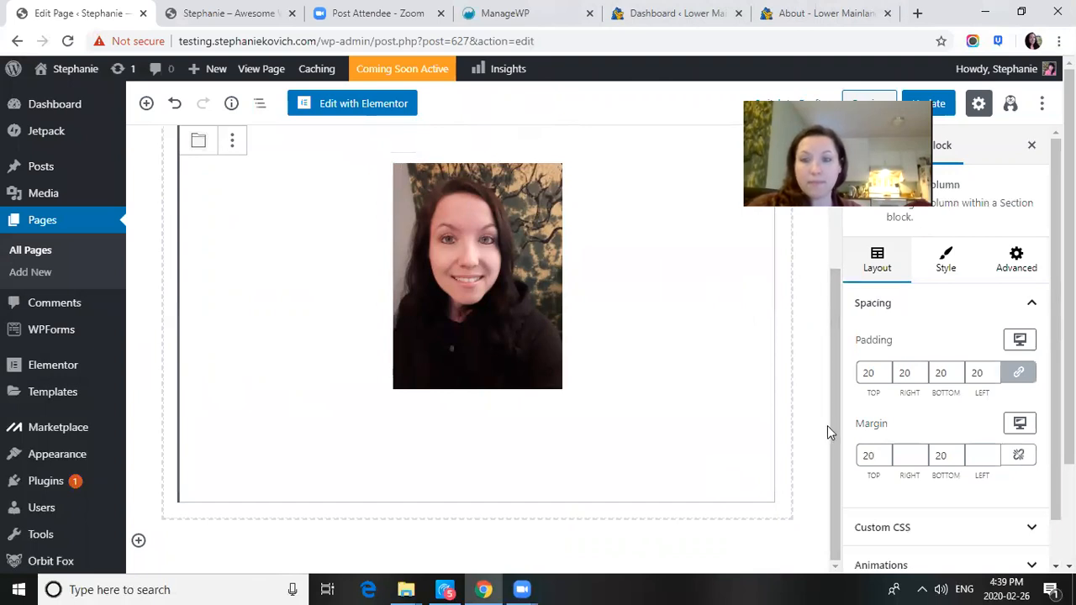
- Add a Paragraph block below the photo section and paste the copied introduction text into it
{"action": "left_click", "coordinate": [138, 542]}
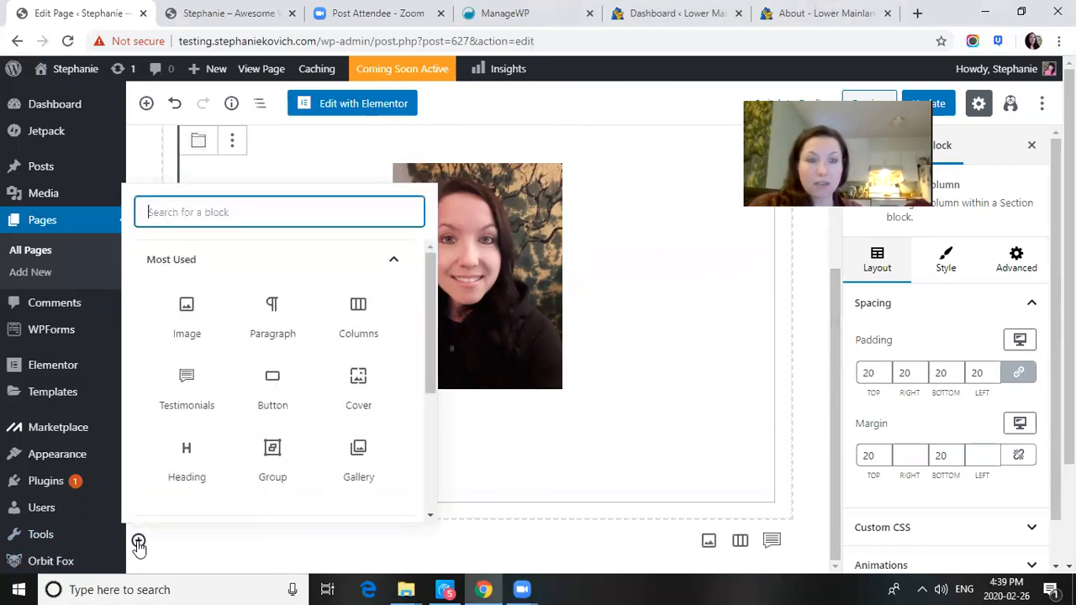
{"action": "left_click", "coordinate": [269, 318]}
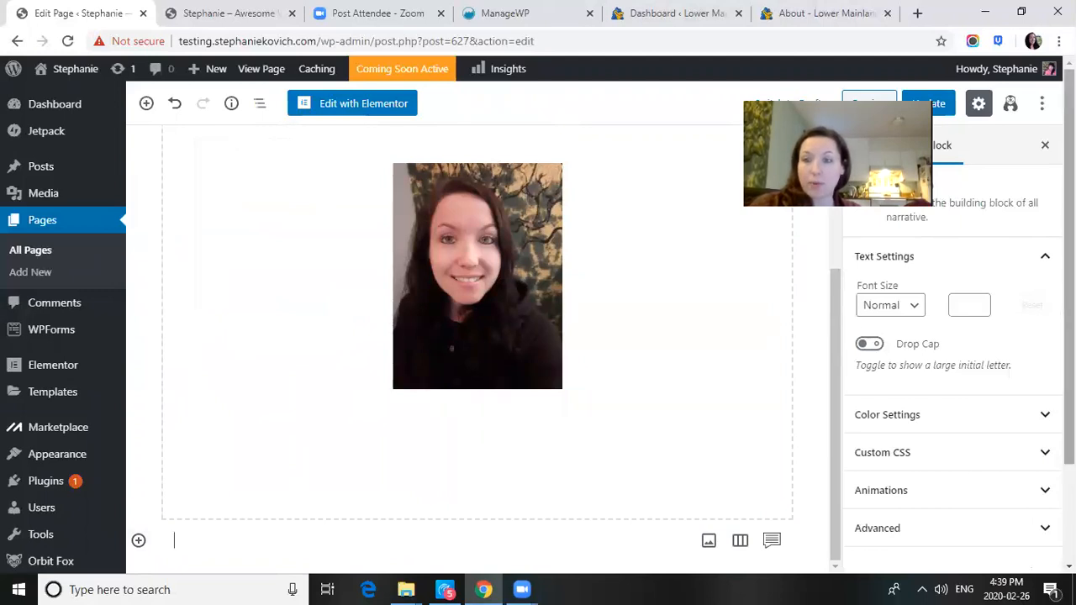
{"action": "left_click_drag", "start_coordinate": [1070, 269], "coordinate": [1069, 366]}
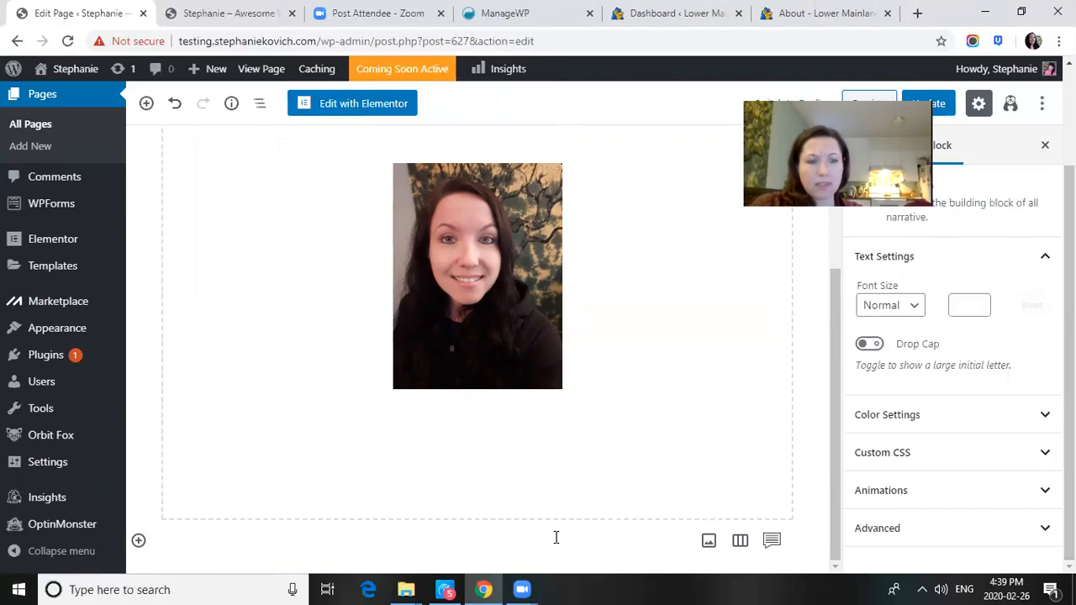
{"action": "key", "text": "ctrl+v"}
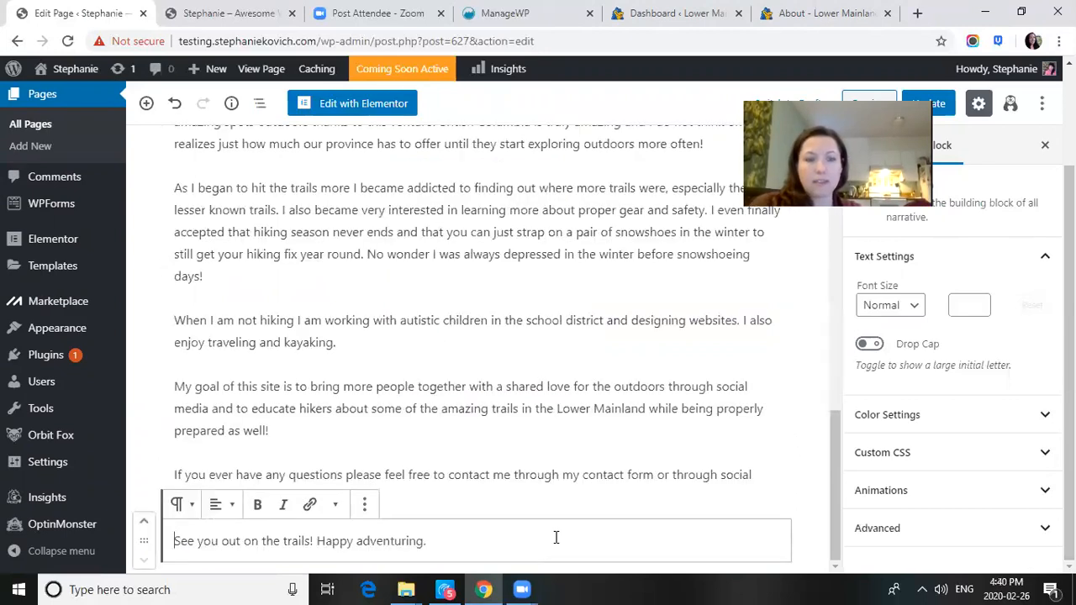
- Review the pasted introduction paragraphs and the photo above them in the About Me page editor
{"action": "left_click", "coordinate": [800, 478]}
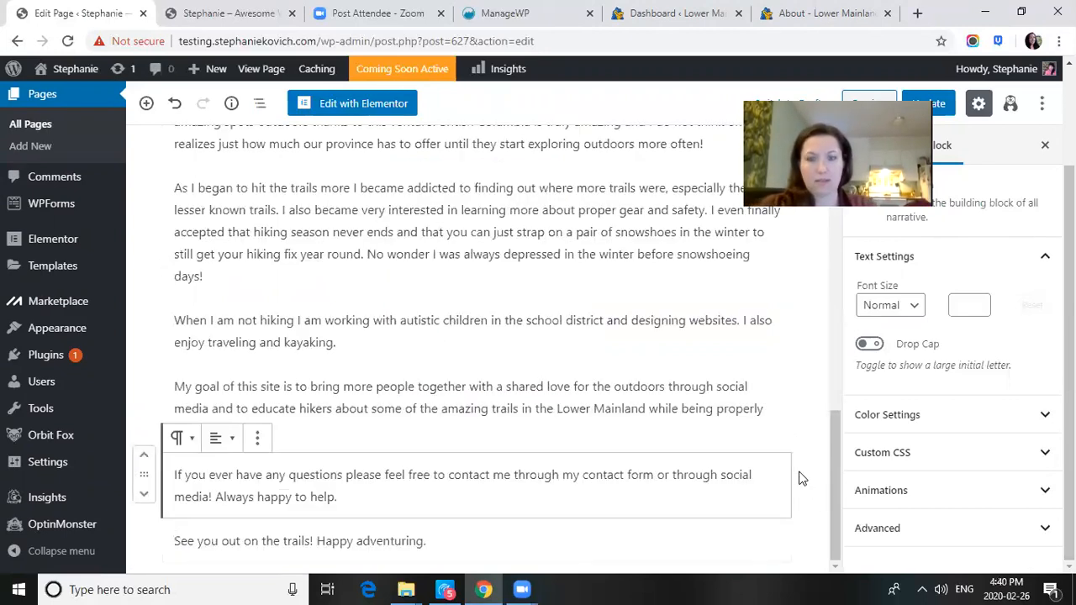
{"action": "left_click_drag", "start_coordinate": [835, 476], "coordinate": [851, 343]}
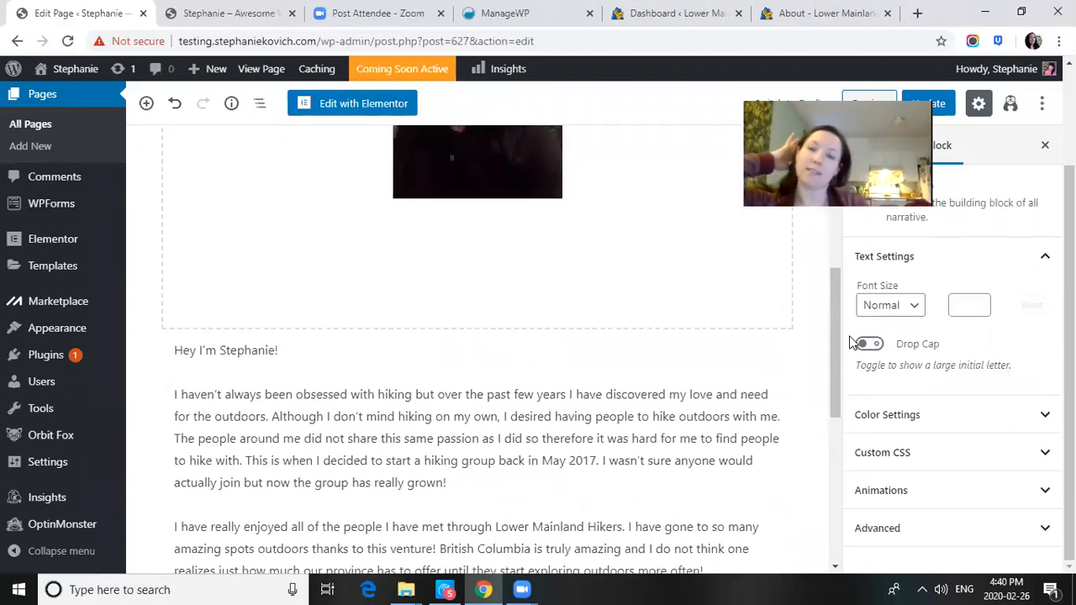
{"action": "left_click_drag", "start_coordinate": [833, 333], "coordinate": [833, 402]}
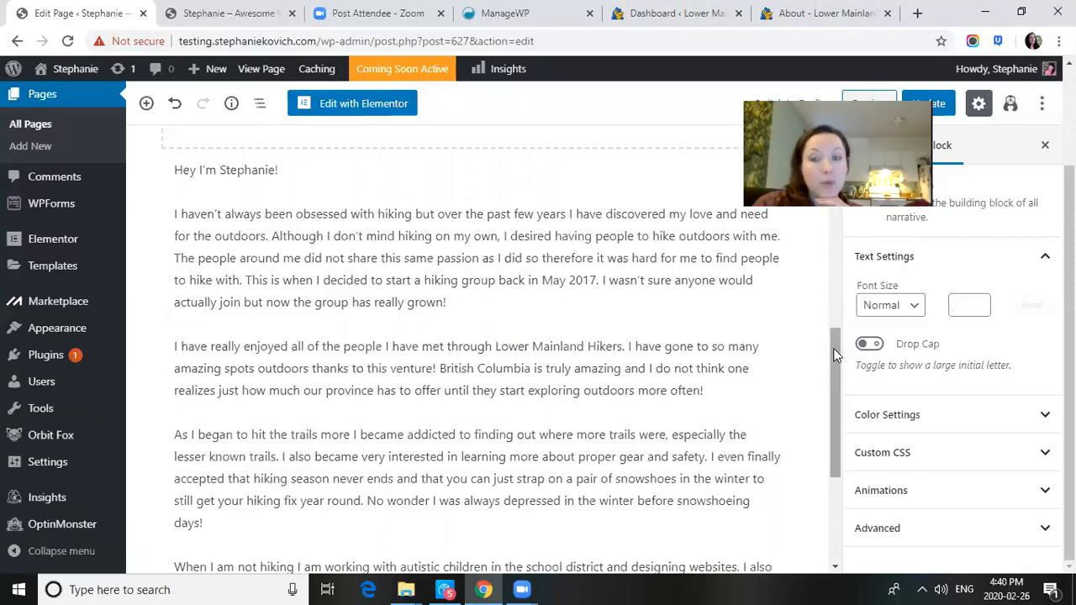
{"action": "scroll", "coordinate": [833, 373], "scroll_direction": "down", "scroll_amount": 1}
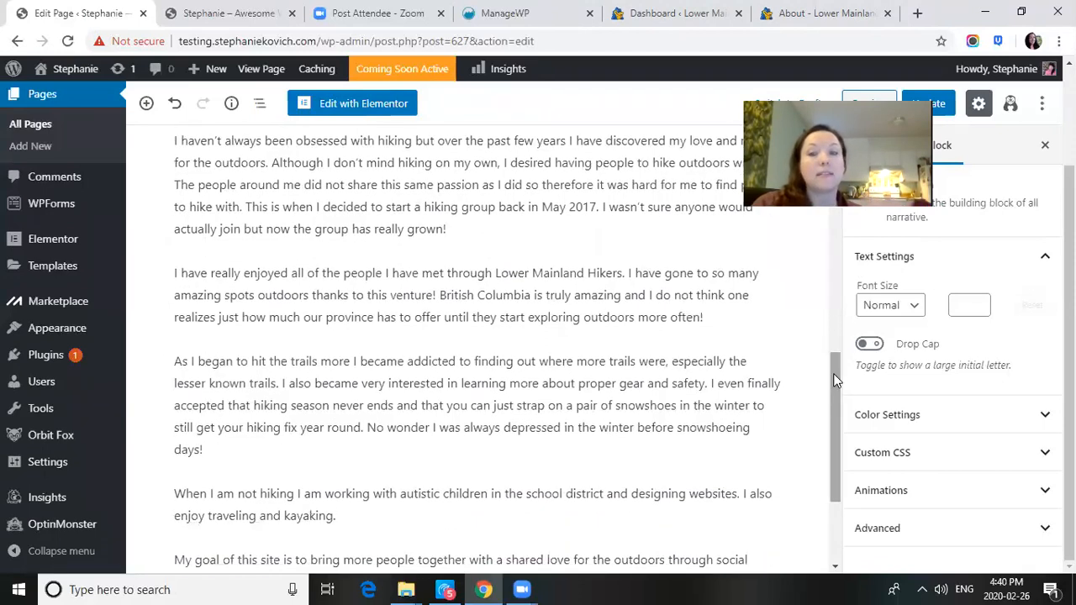
{"action": "scroll", "coordinate": [840, 434], "scroll_direction": "down", "scroll_amount": 1}
{"action": "scroll", "coordinate": [840, 433], "scroll_direction": "down", "scroll_amount": 1}
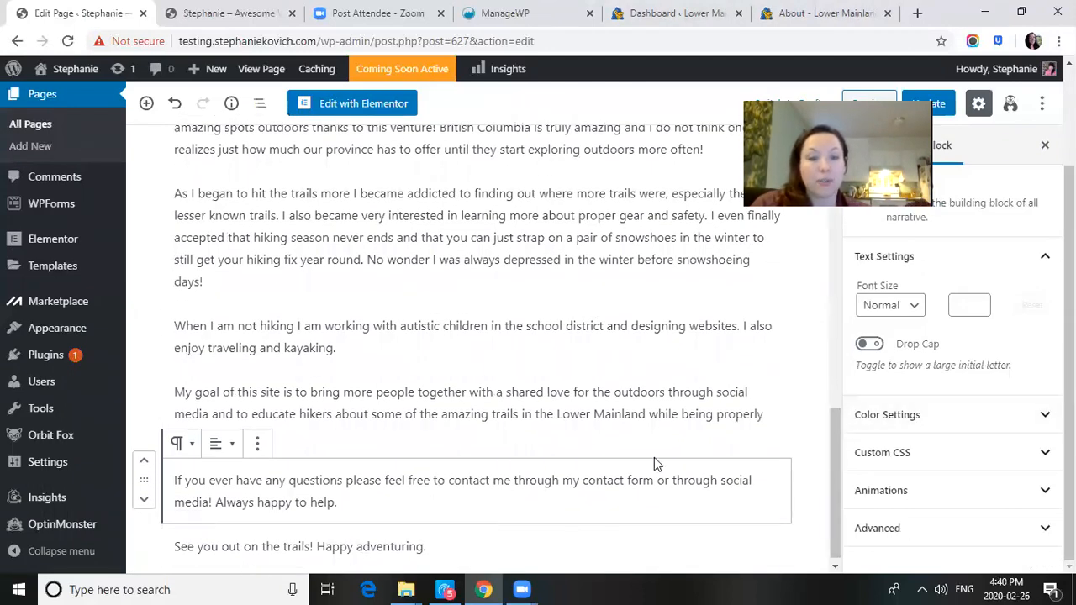
{"action": "left_click_drag", "start_coordinate": [835, 458], "coordinate": [842, 315]}
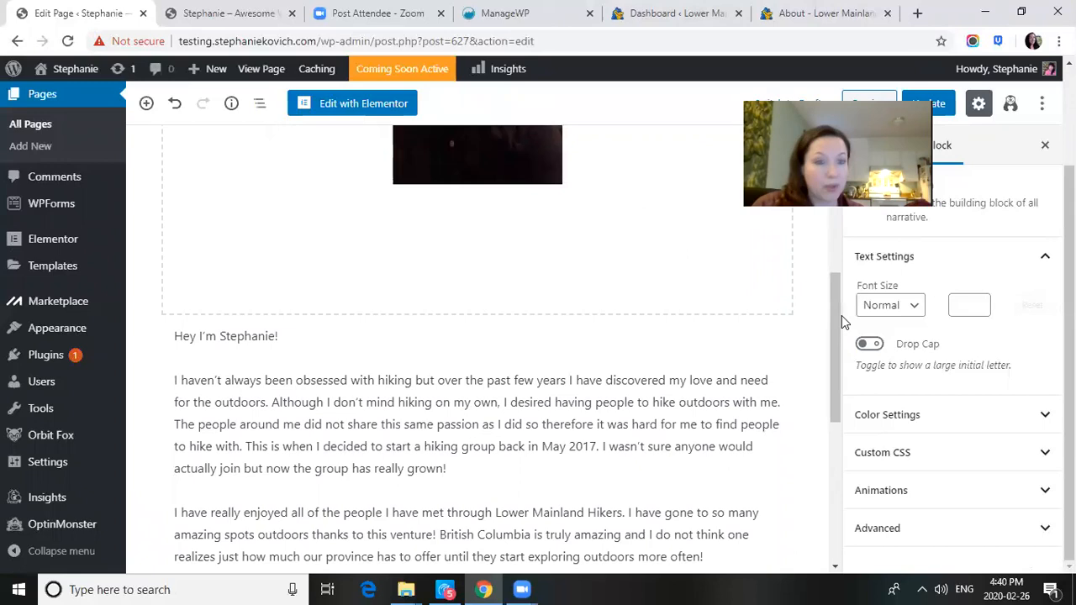
{"action": "scroll", "coordinate": [833, 337], "scroll_direction": "down", "scroll_amount": 1}
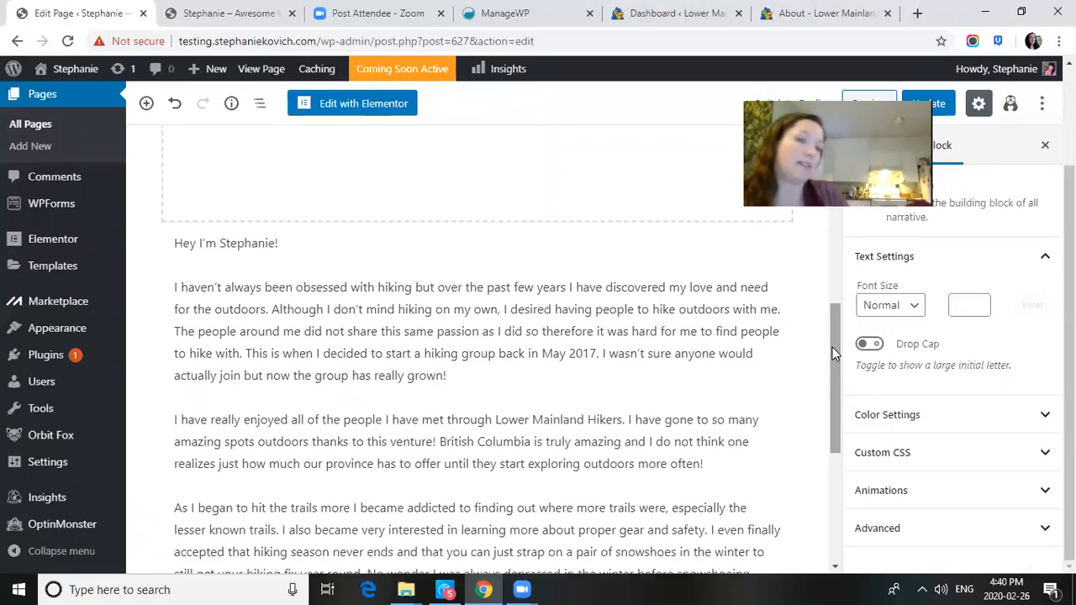
{"action": "left_click_drag", "start_coordinate": [832, 347], "coordinate": [826, 293]}
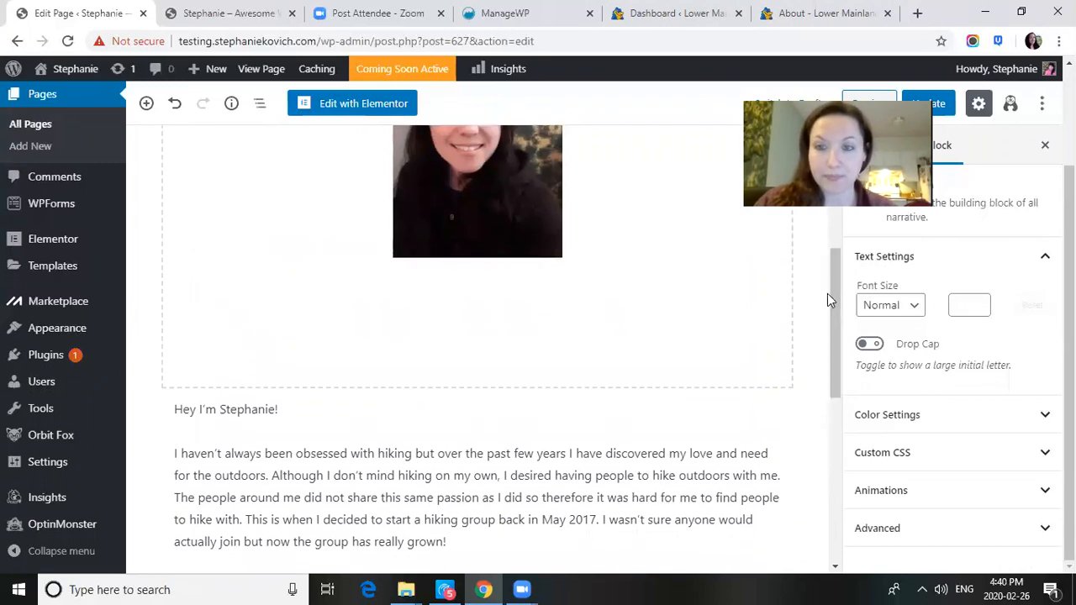
{"action": "left_click_drag", "start_coordinate": [830, 293], "coordinate": [847, 229]}
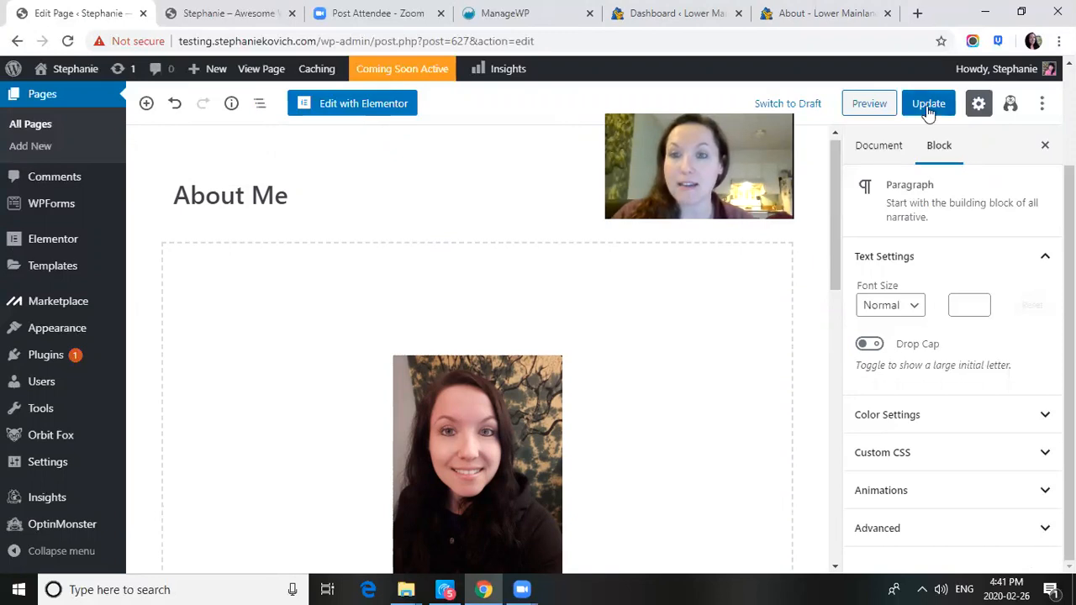
- Preview the About Me page and check how the photo and introduction text are laid out
{"action": "left_click", "coordinate": [875, 107]}
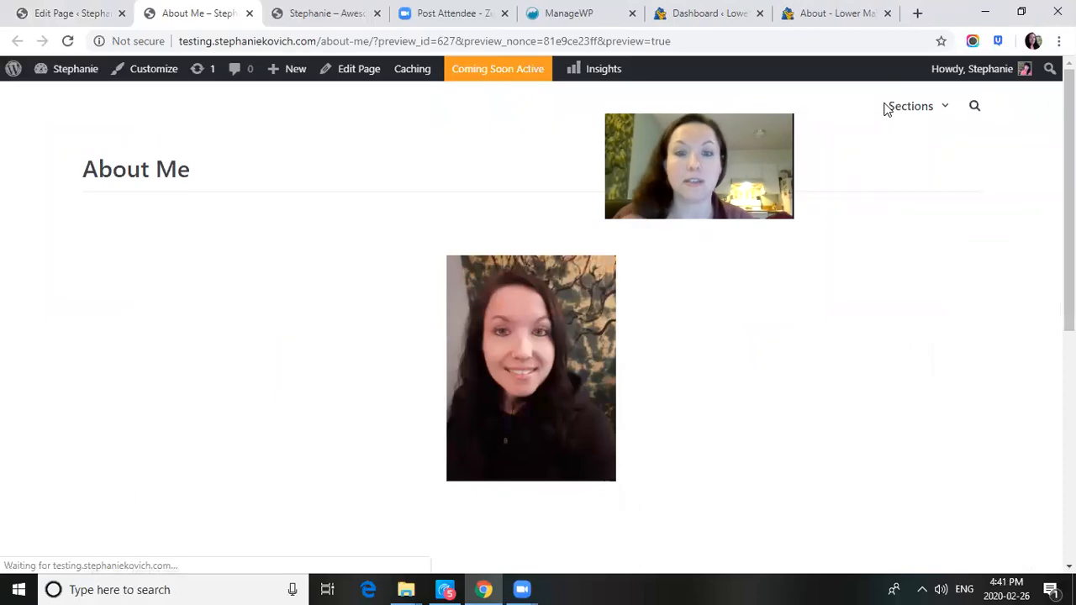
{"action": "scroll", "coordinate": [538, 319], "scroll_direction": "down", "scroll_amount": 6}
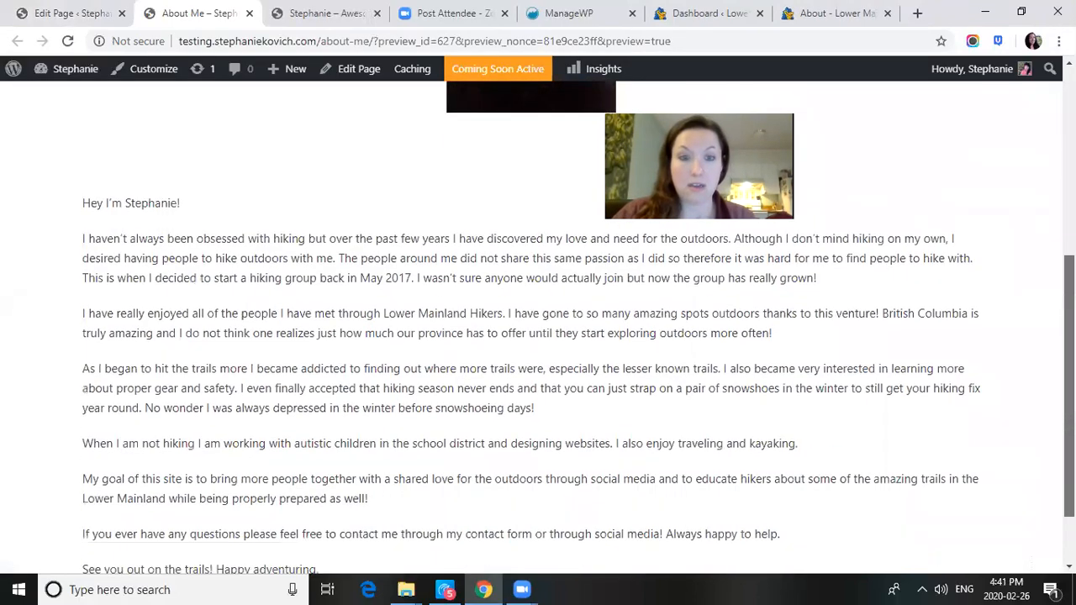
{"action": "scroll", "coordinate": [538, 319], "scroll_direction": "up", "scroll_amount": 5}
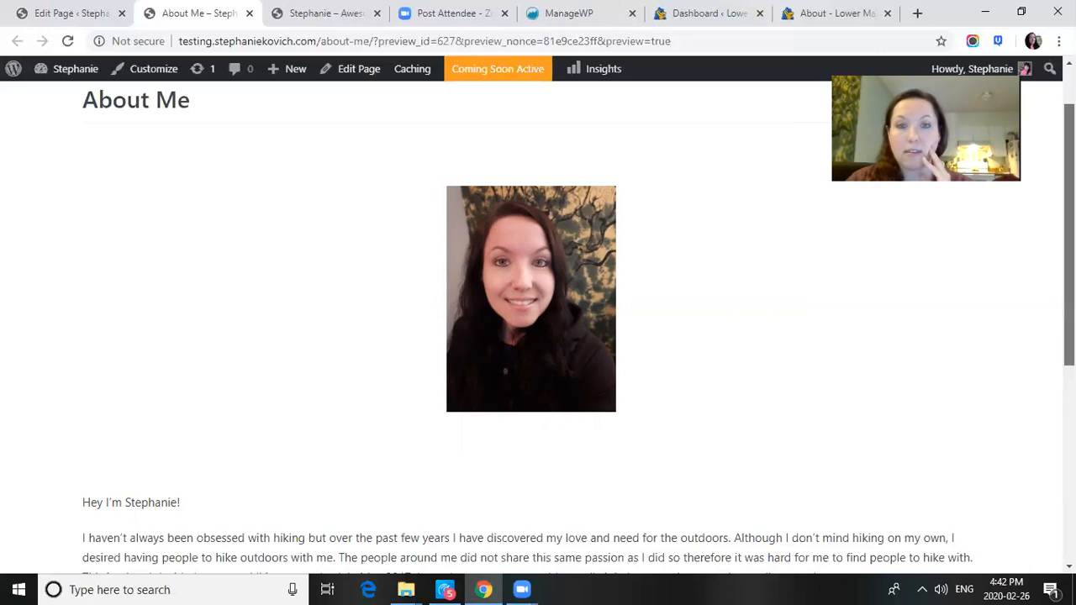
{"action": "scroll", "coordinate": [269, 457], "scroll_direction": "down", "scroll_amount": 1}
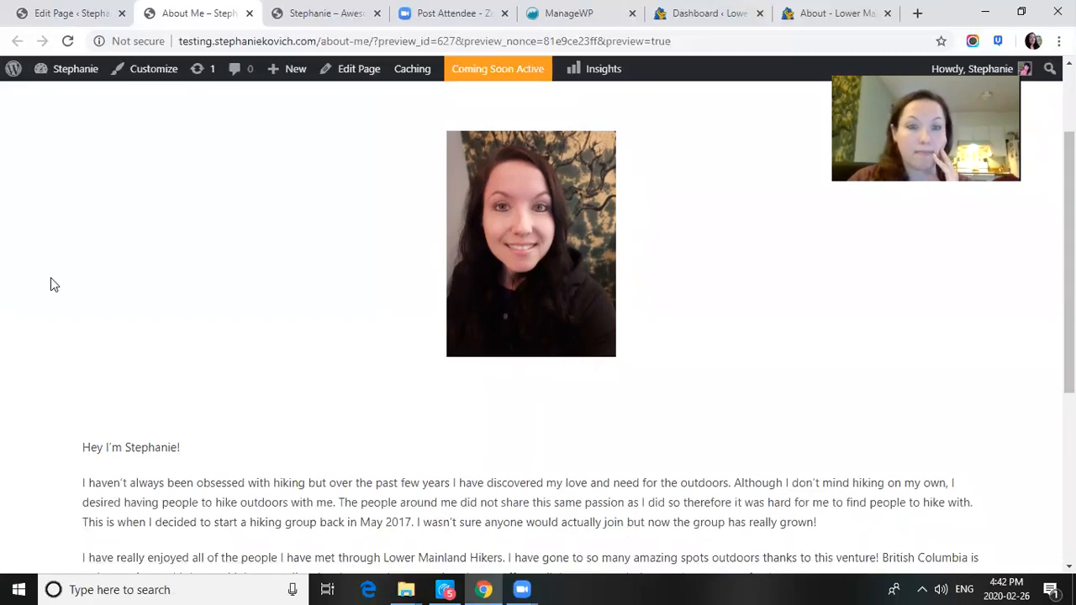
- Return to the About Me page editor and update the page to save its photo and introduction text
{"action": "left_click", "coordinate": [46, 12]}
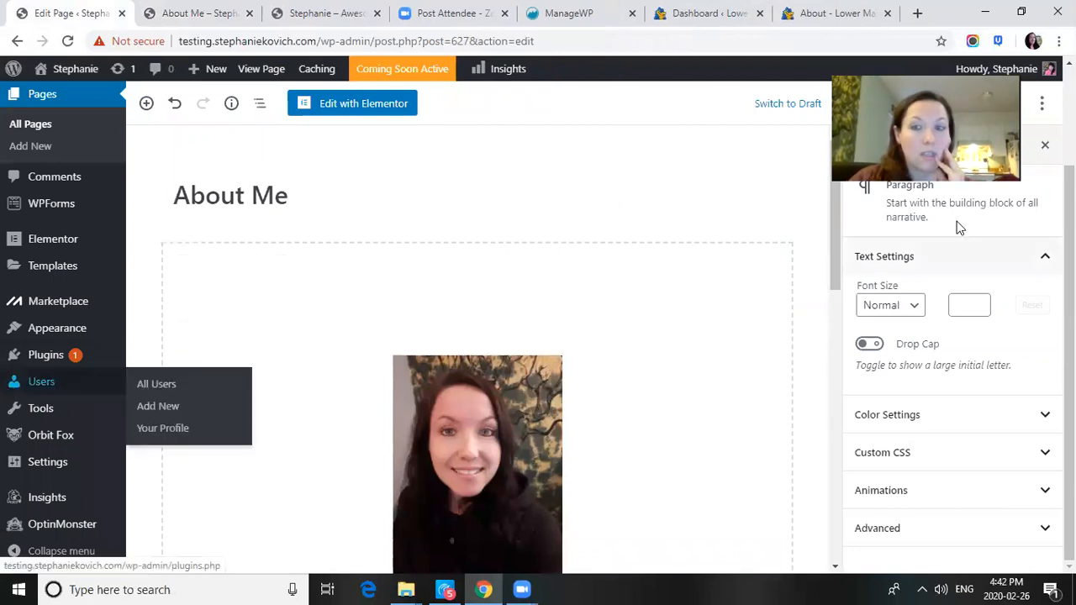
{"action": "left_click_drag", "start_coordinate": [835, 227], "coordinate": [842, 272]}
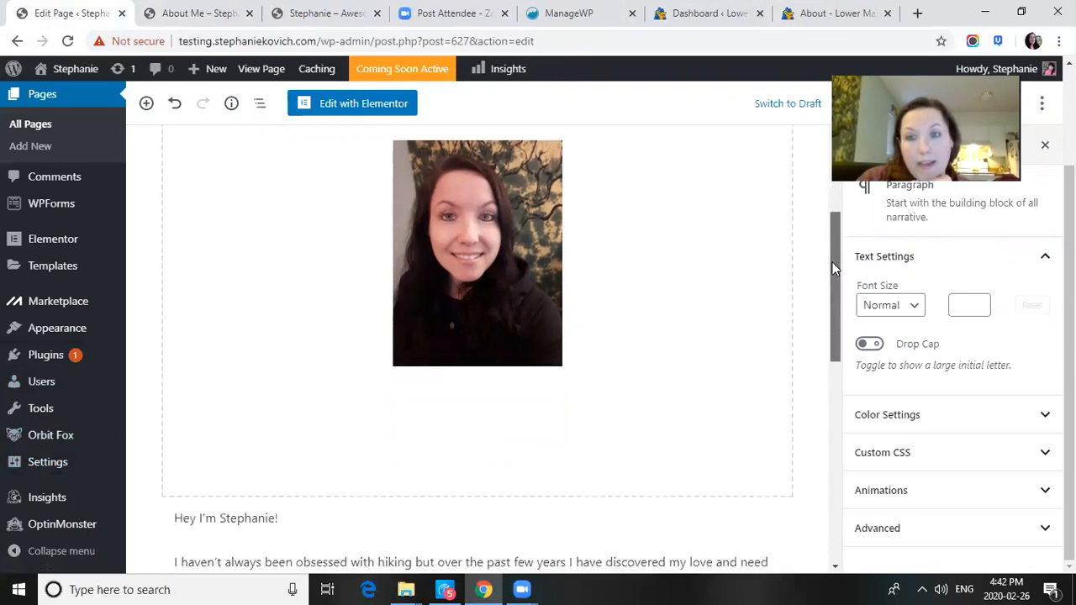
{"action": "scroll", "coordinate": [556, 332], "scroll_direction": "down", "scroll_amount": 3}
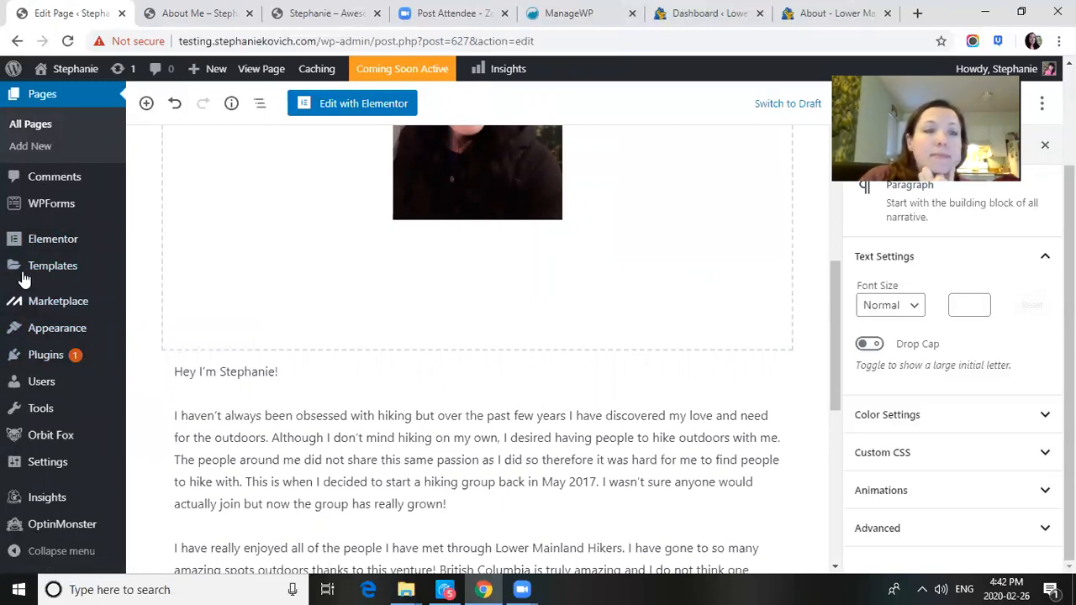
{"action": "left_click", "coordinate": [48, 99]}
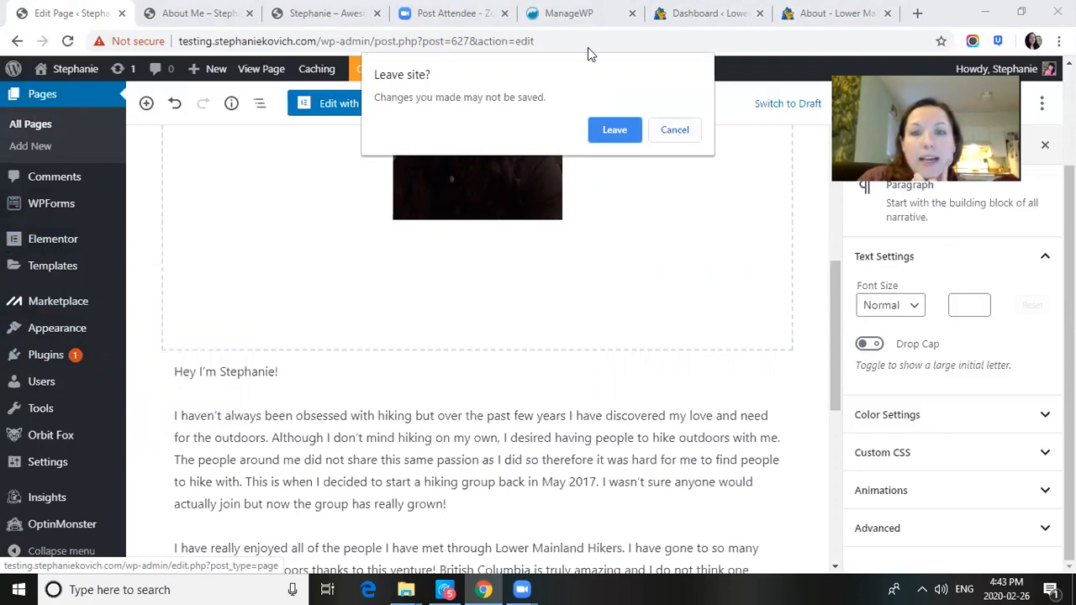
{"action": "key", "text": "Escape"}
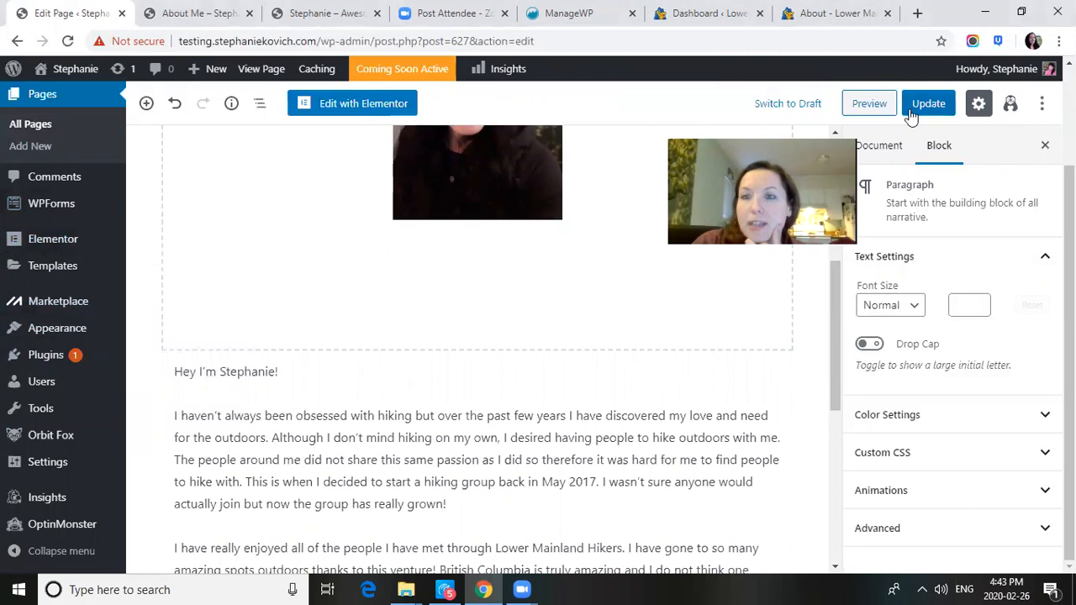
{"action": "left_click", "coordinate": [928, 108]}
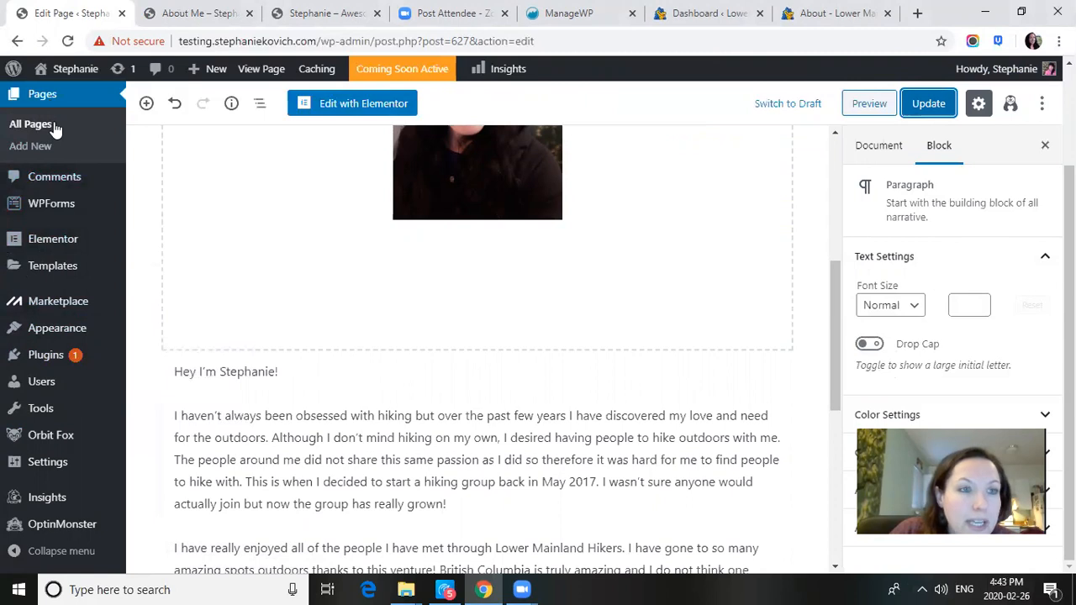
- Open the Contact Me page for editing from the pages list and skip the layout choice for its Section block
{"action": "left_click", "coordinate": [53, 98]}
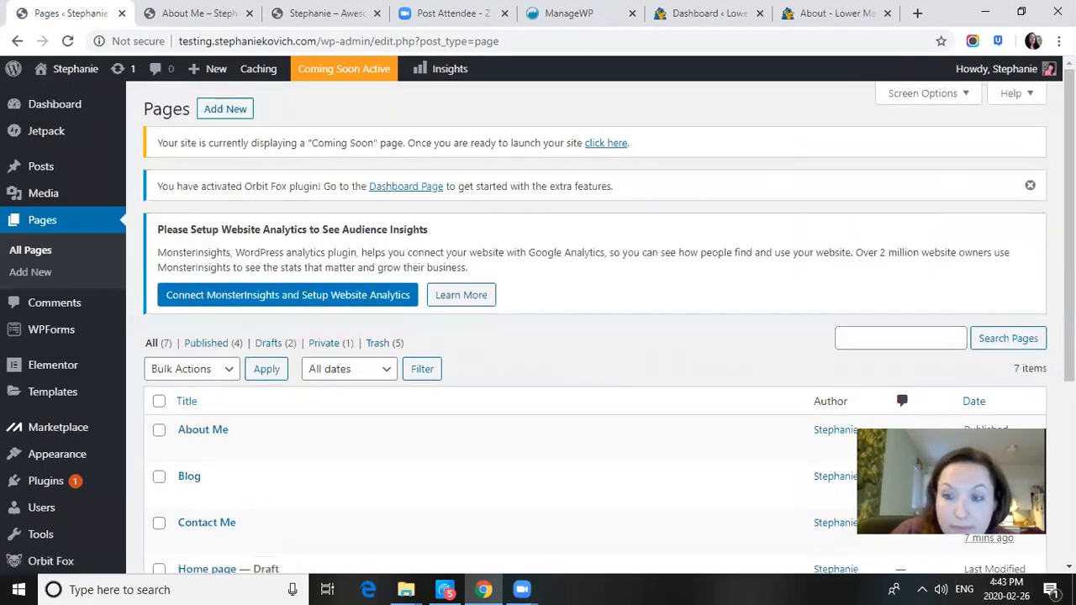
{"action": "scroll", "coordinate": [588, 336], "scroll_direction": "down", "scroll_amount": 2}
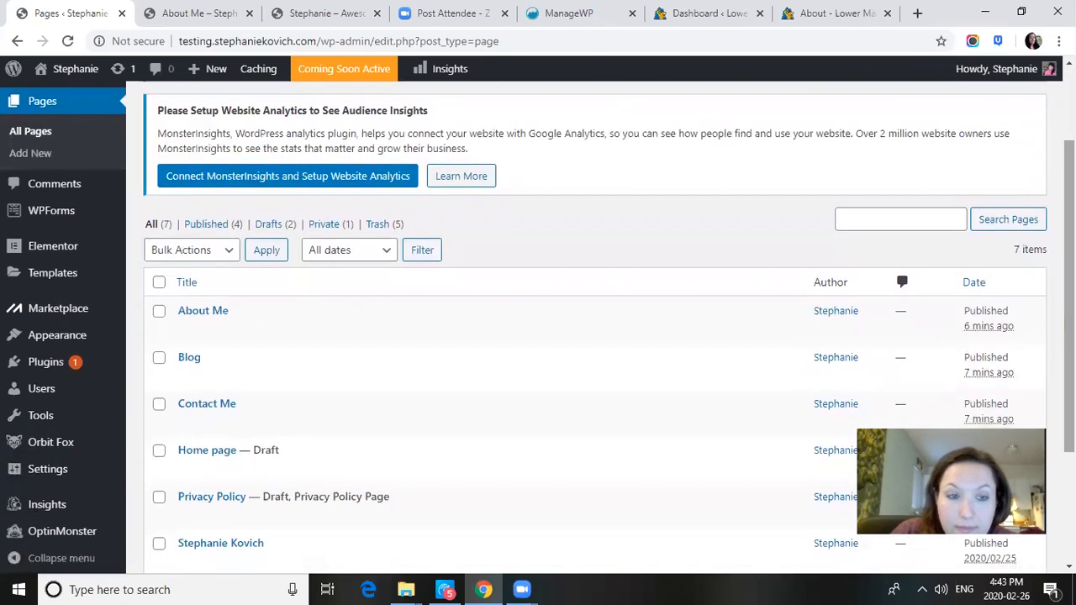
{"action": "left_click", "coordinate": [200, 405]}
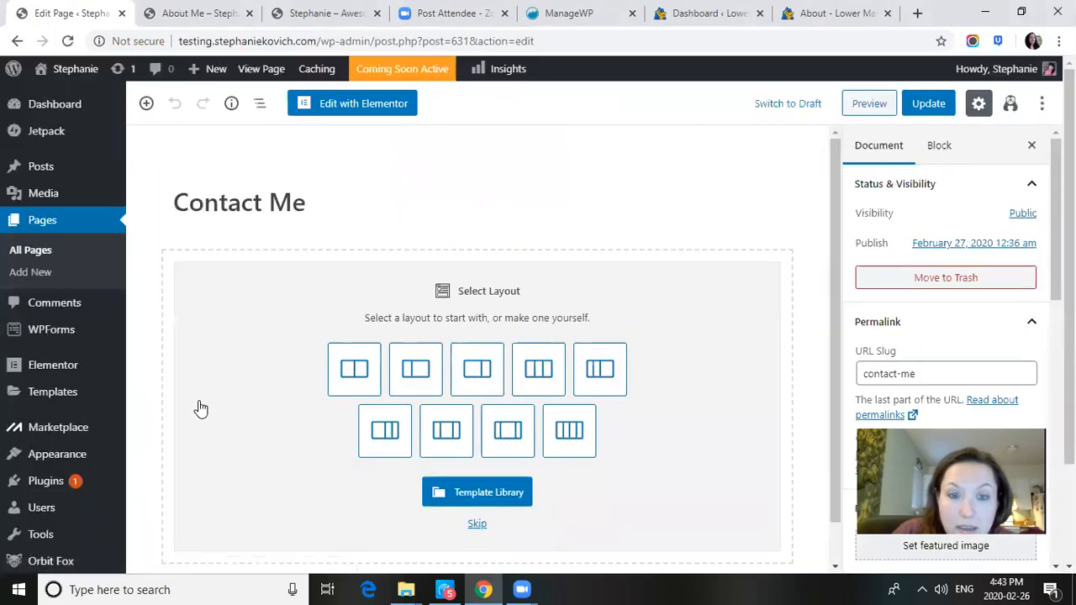
{"action": "left_click", "coordinate": [477, 526]}
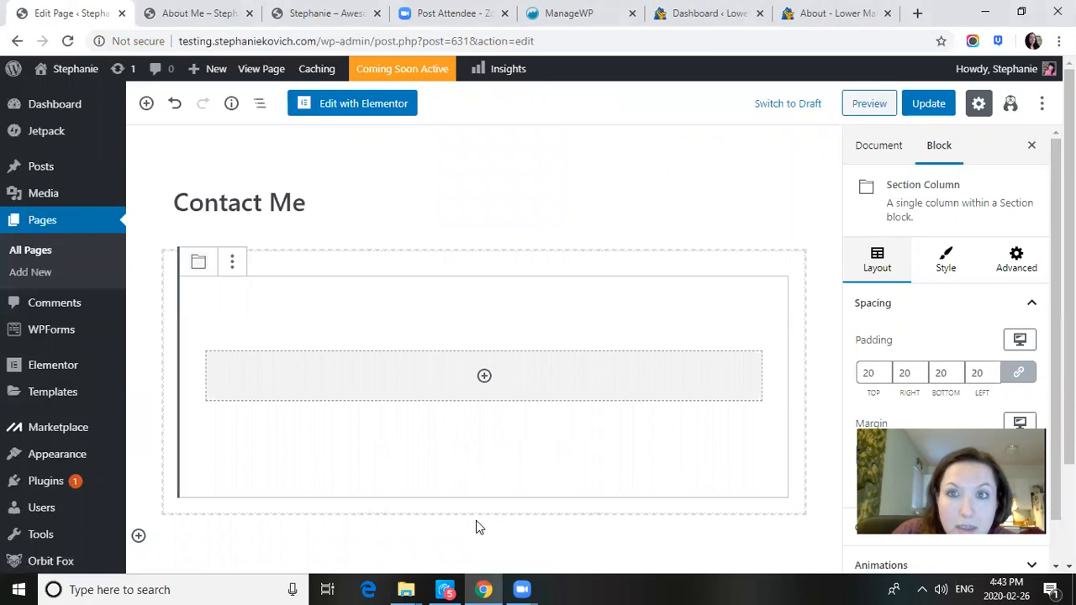
- Examine the form fields on the Contact page of the Lower Mainland Hikers site
{"action": "left_click", "coordinate": [861, 12]}
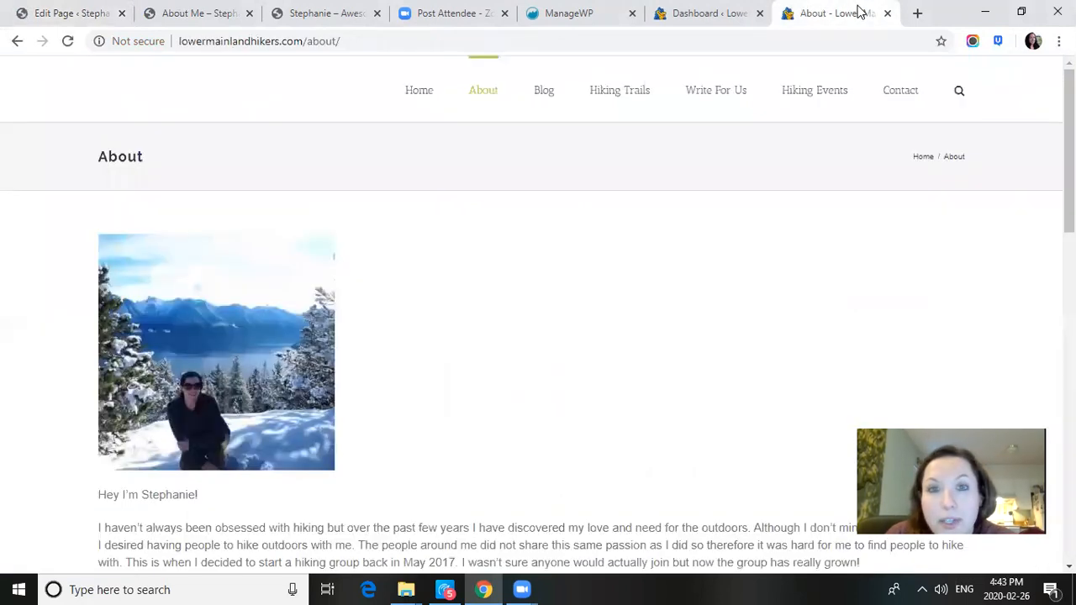
{"action": "left_click", "coordinate": [914, 94]}
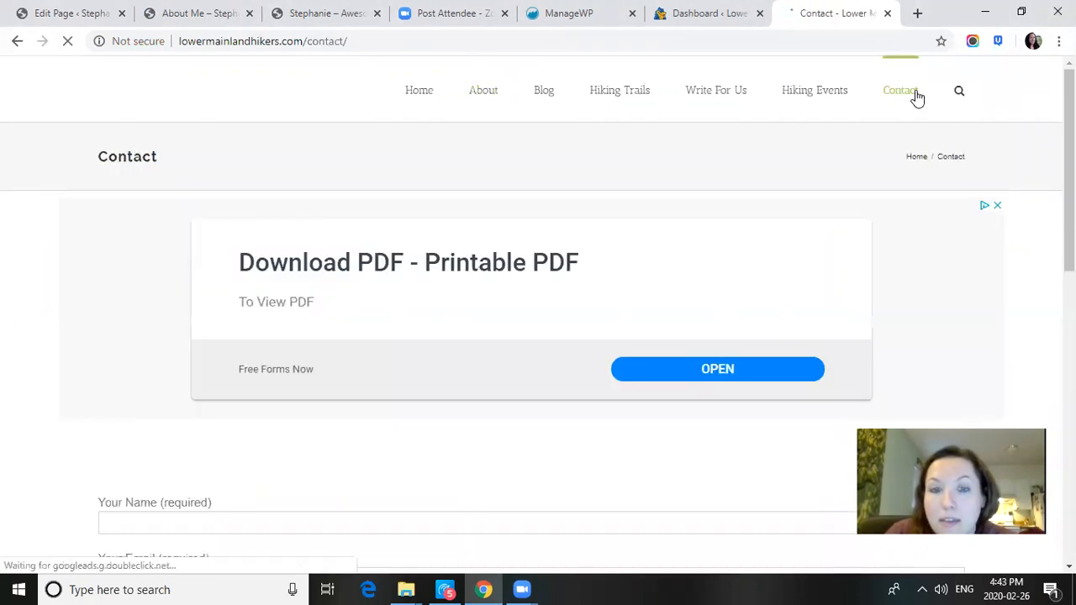
{"action": "left_click_drag", "start_coordinate": [1070, 195], "coordinate": [1070, 301]}
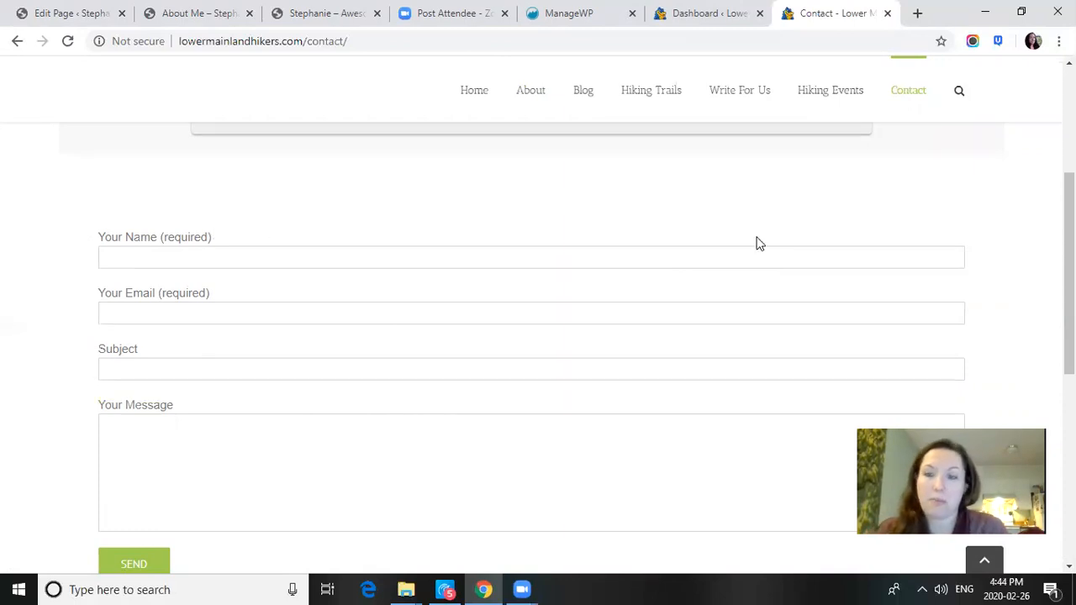
- Open the existing personal website in a new browser tab and examine the layout of its Contact Me page
{"action": "left_click", "coordinate": [919, 13]}
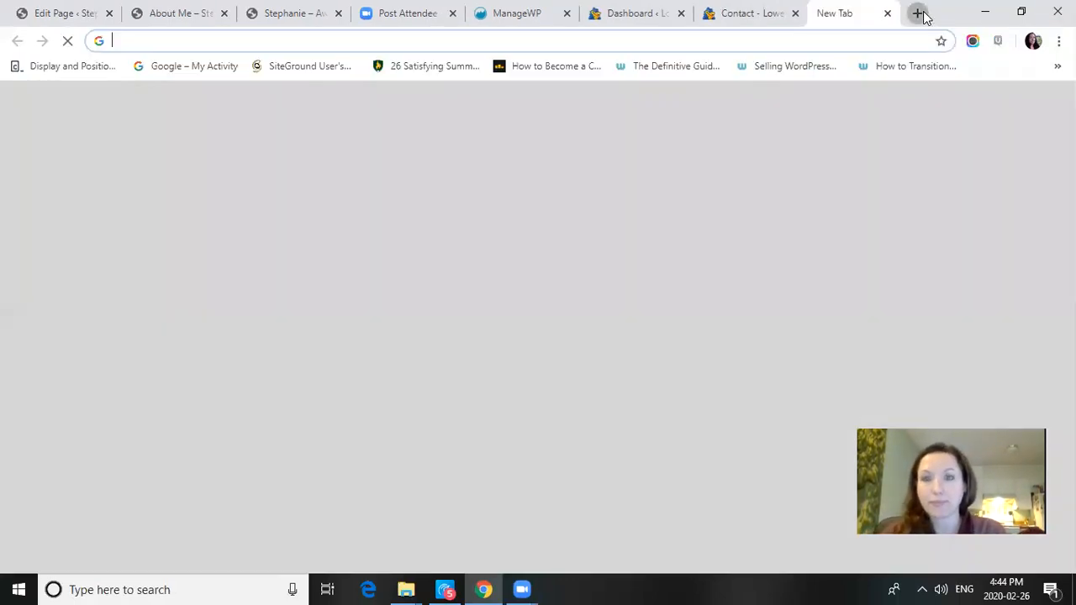
{"action": "type", "text": "stephaniekoi"}
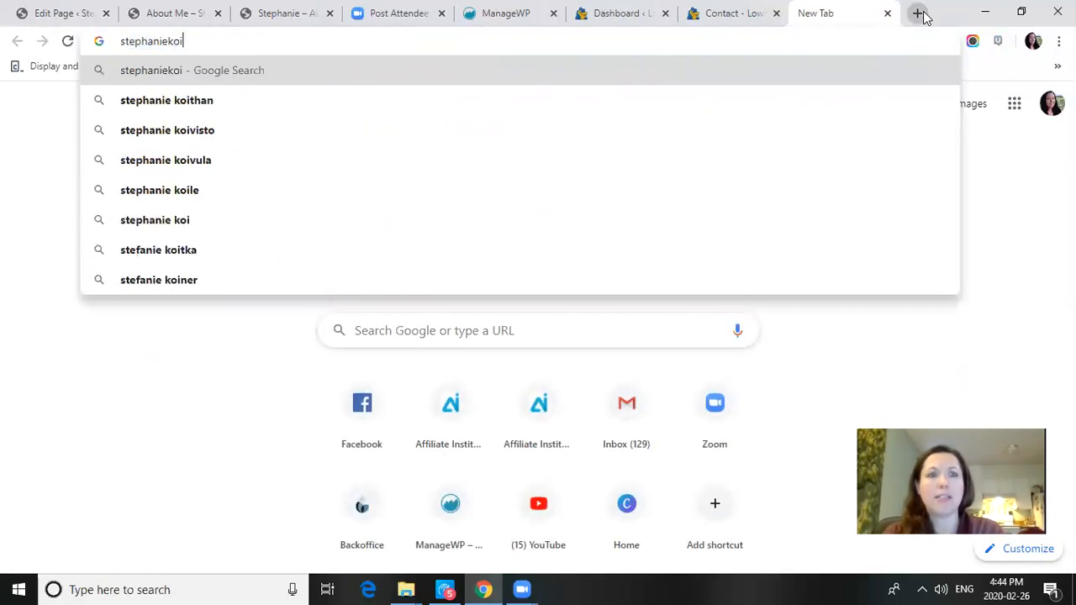
{"action": "key", "text": "BackSpace"}
{"action": "type", "text": "vich.com."}
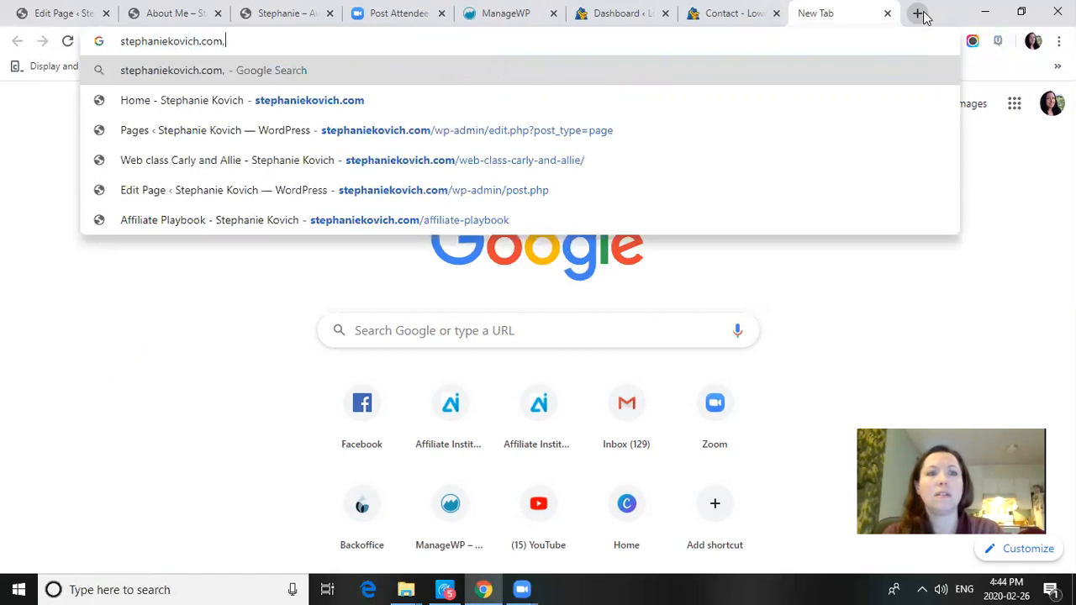
{"action": "key", "text": "BackSpace"}
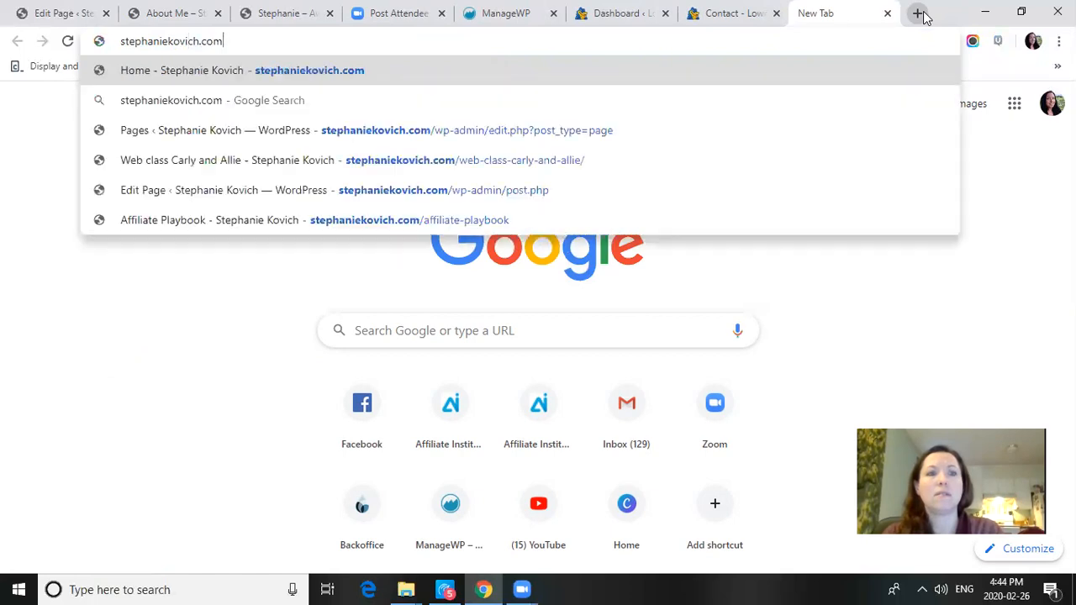
{"action": "key", "text": "Return"}
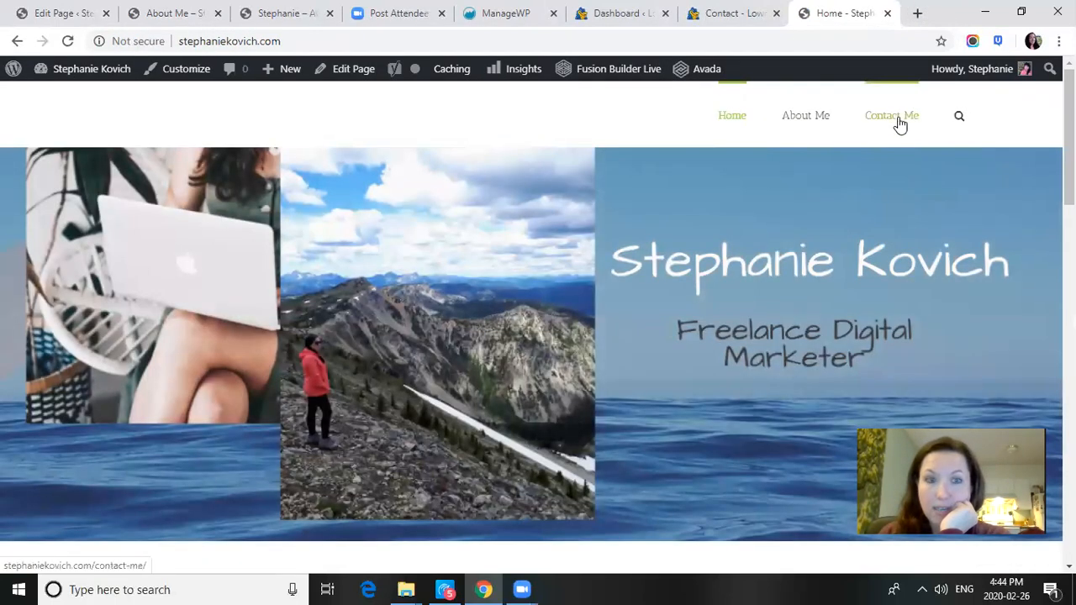
{"action": "left_click", "coordinate": [900, 124]}
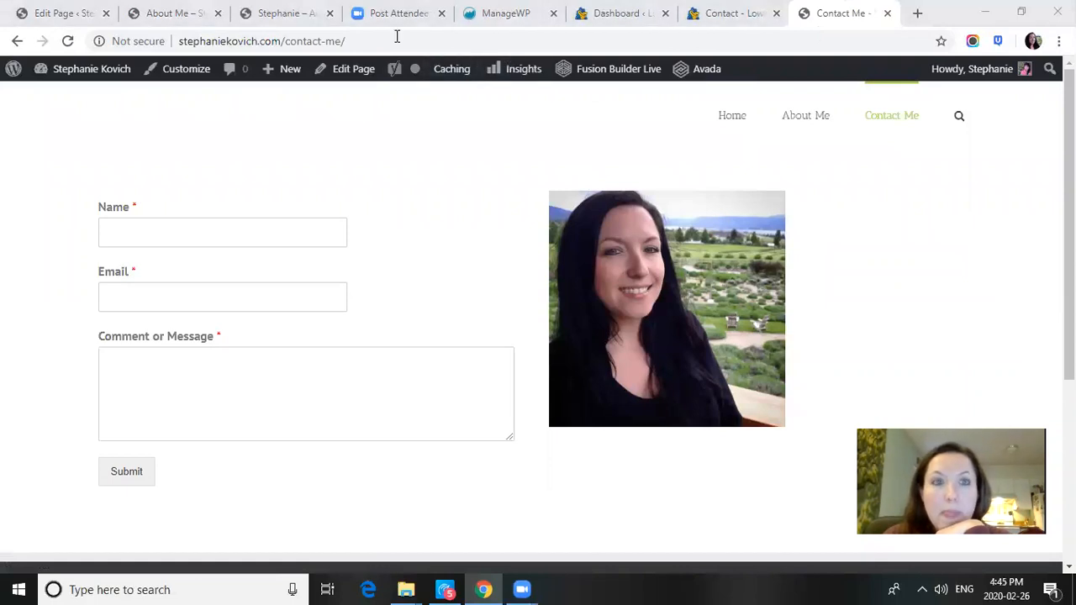
- Return to the Contact Me page editor and remove the empty Section block
{"action": "left_click", "coordinate": [289, 14]}
{"action": "left_click", "coordinate": [176, 13]}
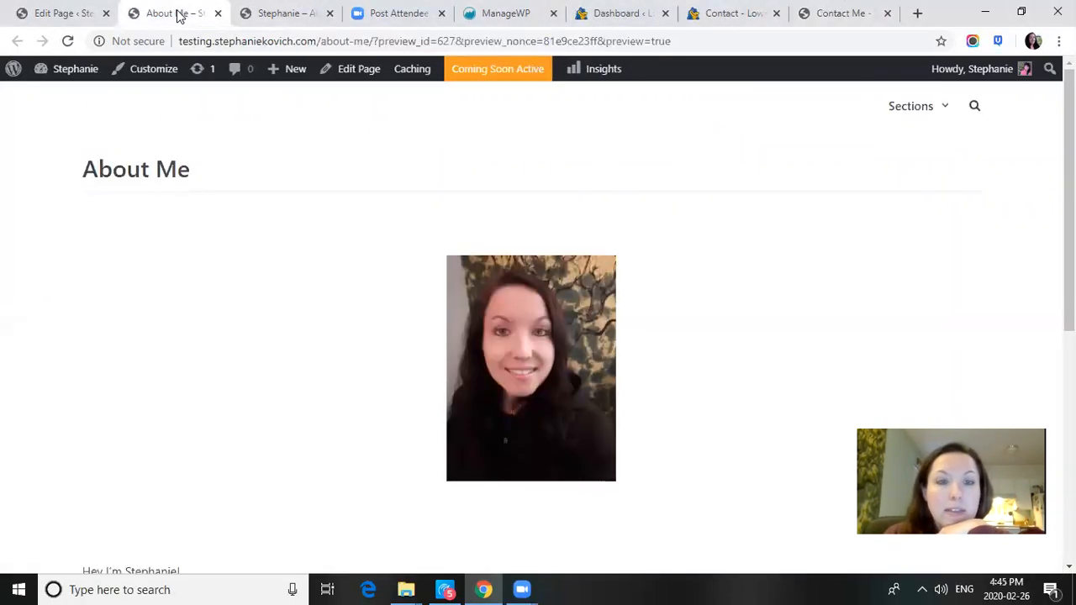
{"action": "left_click", "coordinate": [61, 15]}
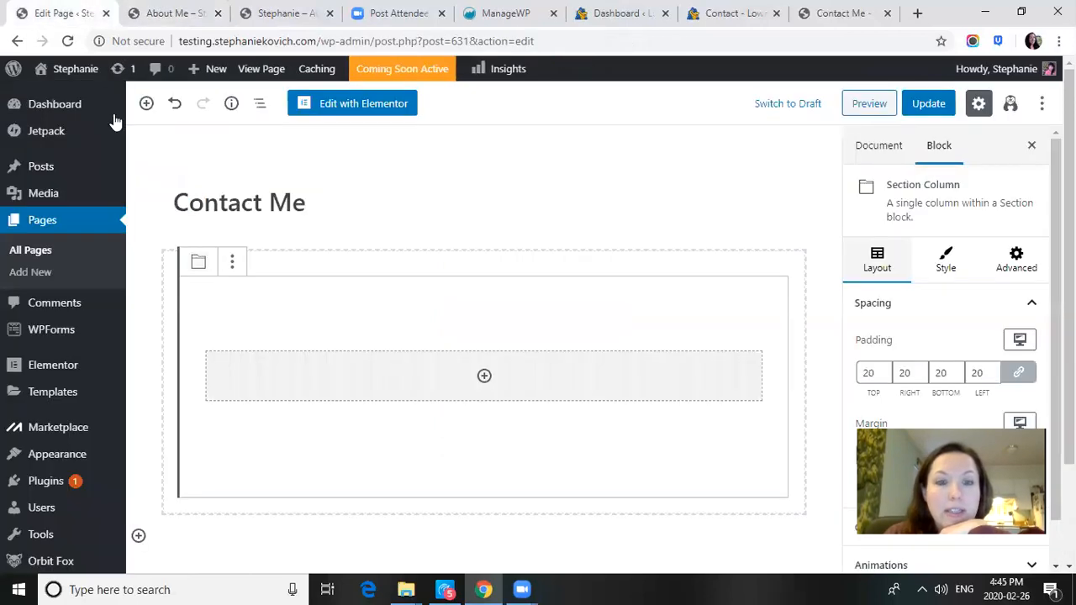
{"action": "left_click", "coordinate": [236, 267]}
{"action": "left_click", "coordinate": [237, 267]}
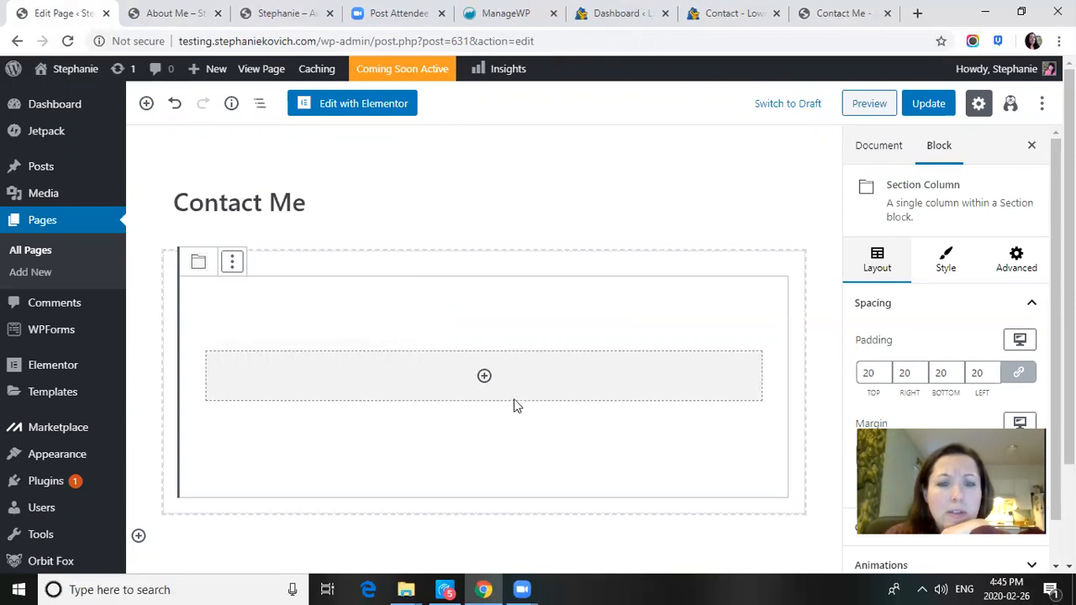
{"action": "left_click", "coordinate": [162, 460]}
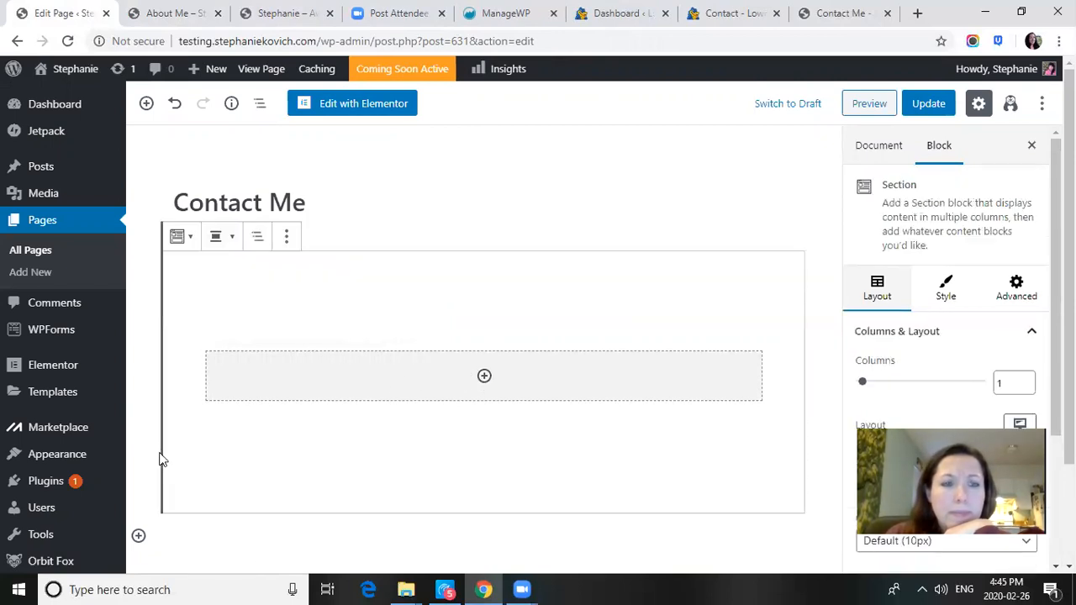
{"action": "left_click", "coordinate": [287, 236]}
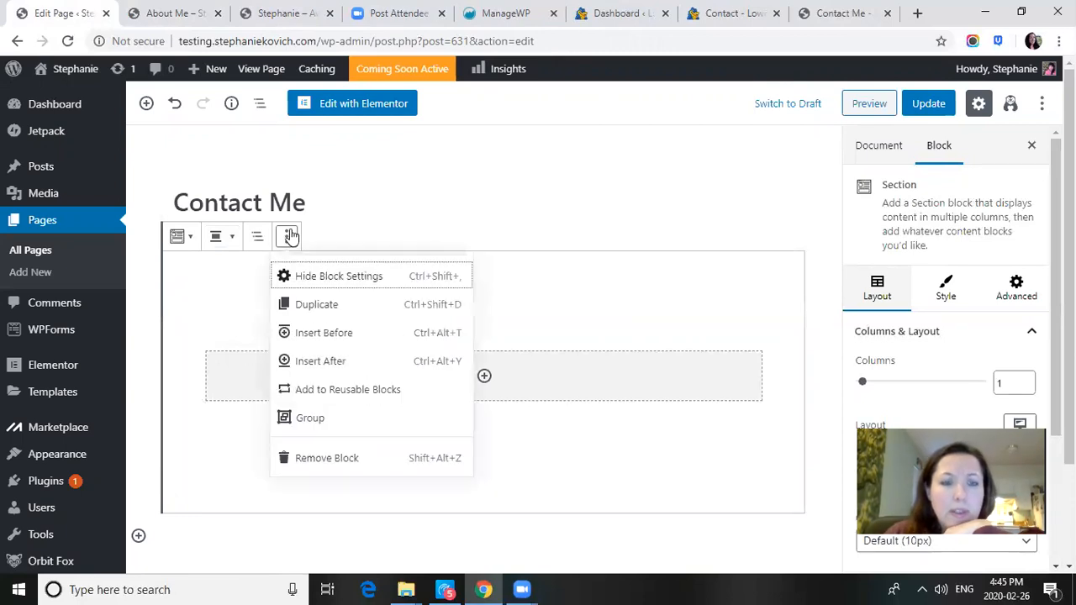
{"action": "left_click", "coordinate": [336, 461]}
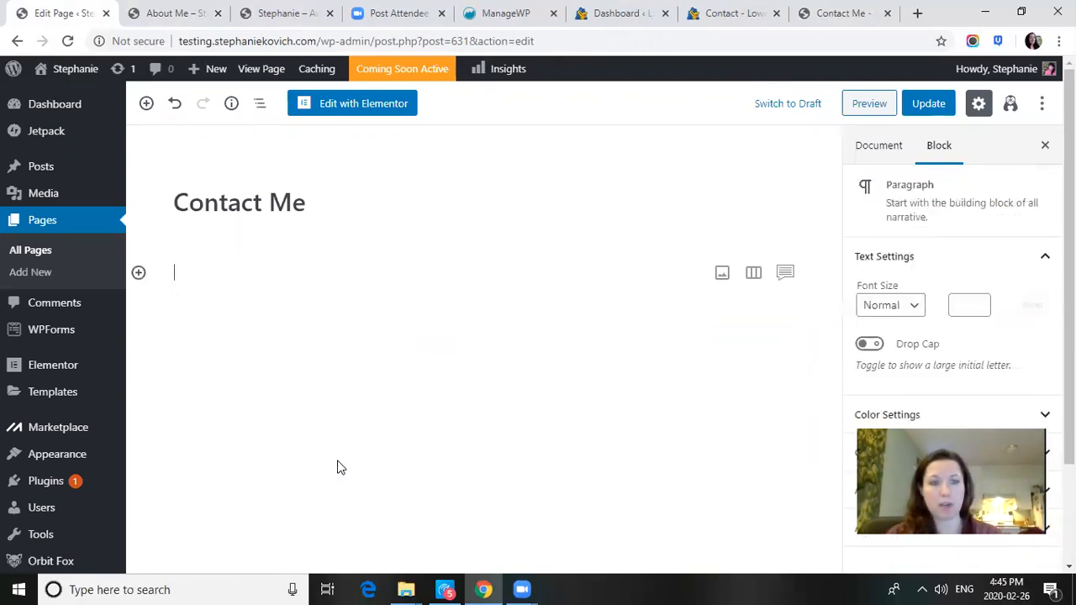
- Add a Columns block with two equal columns below the Contact Me title
{"action": "left_click", "coordinate": [137, 273]}
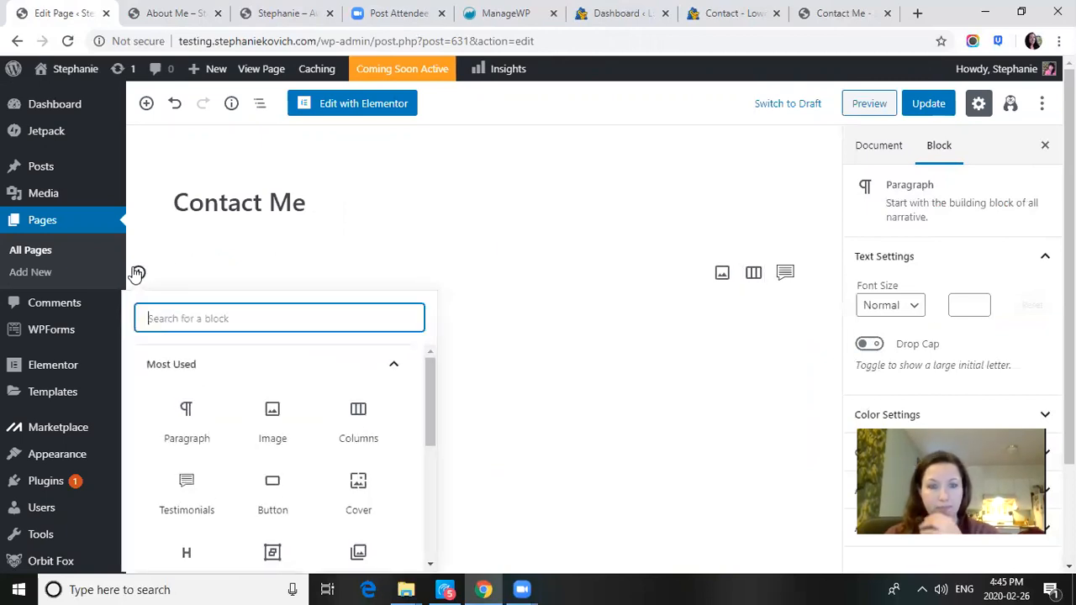
{"action": "left_click", "coordinate": [357, 410]}
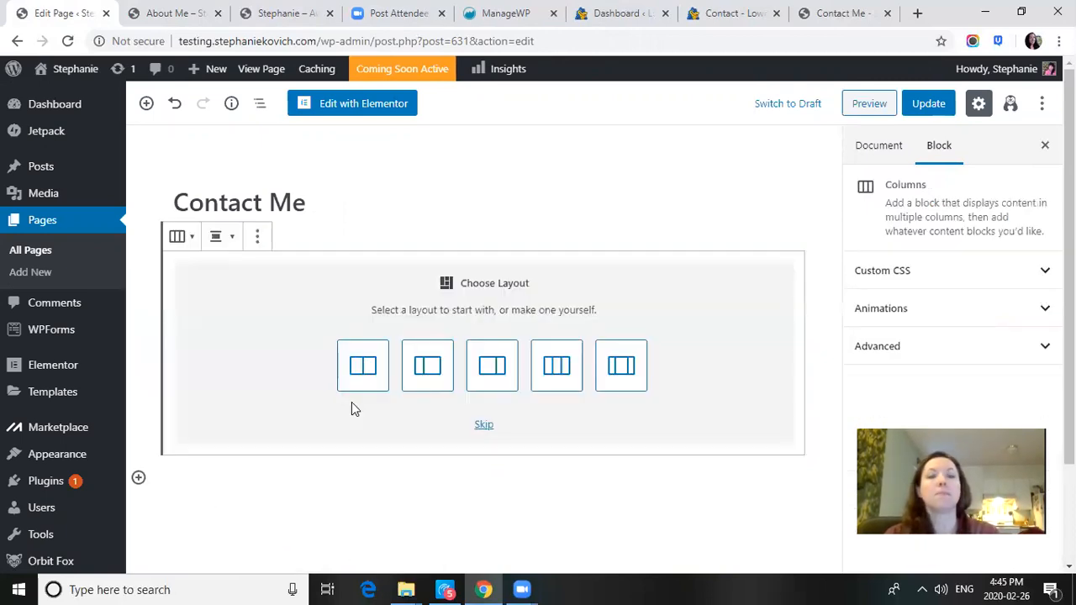
{"action": "left_click", "coordinate": [346, 362]}
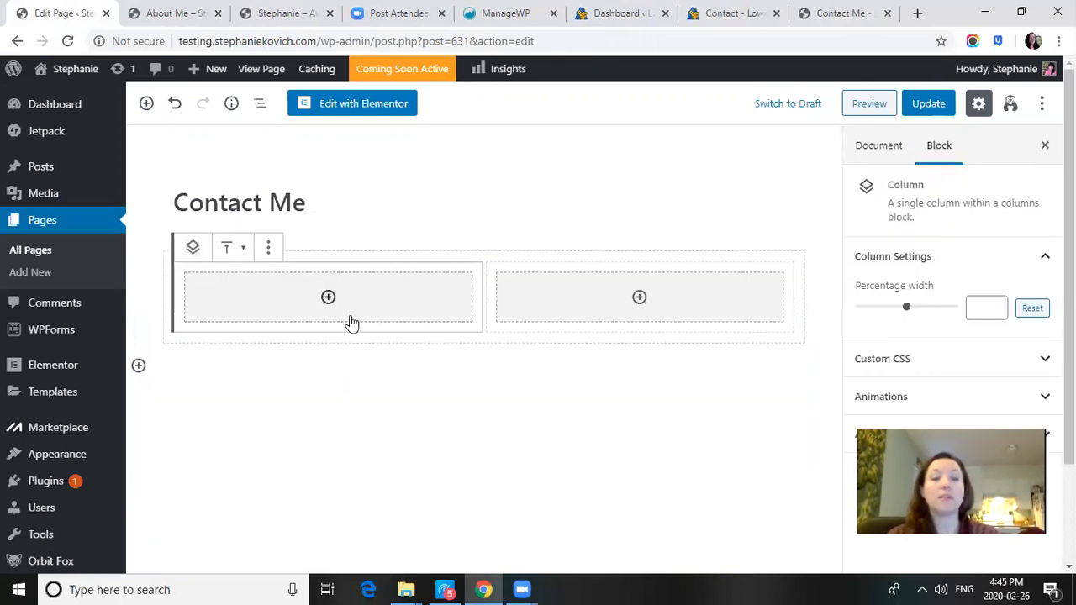
- Upload me.jpg into an Image block in the left column and shrink the photo to about 70% of its inserted size
{"action": "left_click", "coordinate": [327, 298]}
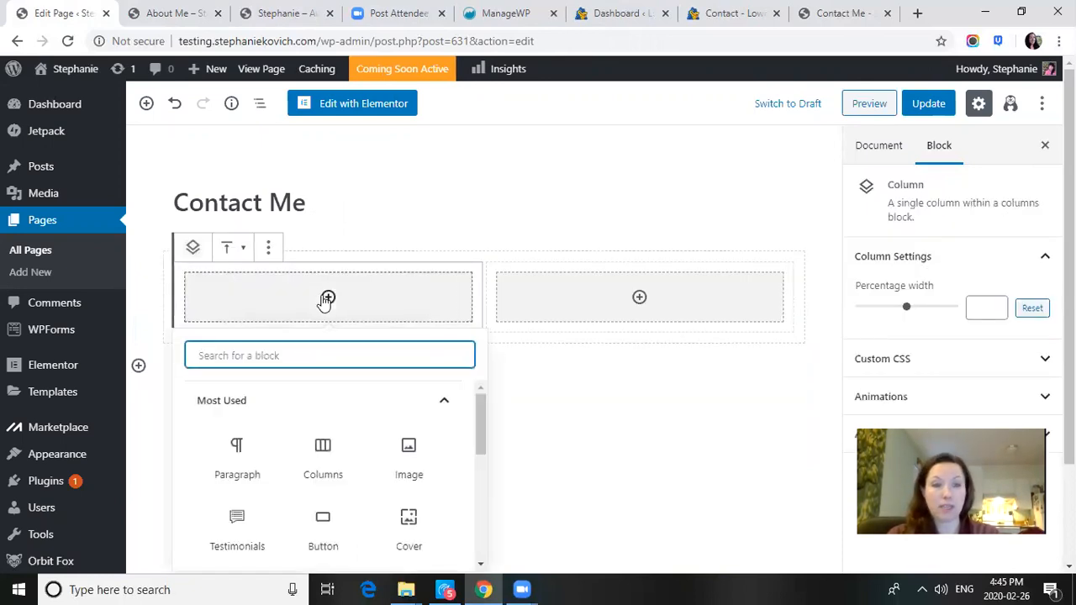
{"action": "left_click", "coordinate": [411, 446]}
{"action": "left_click", "coordinate": [294, 382]}
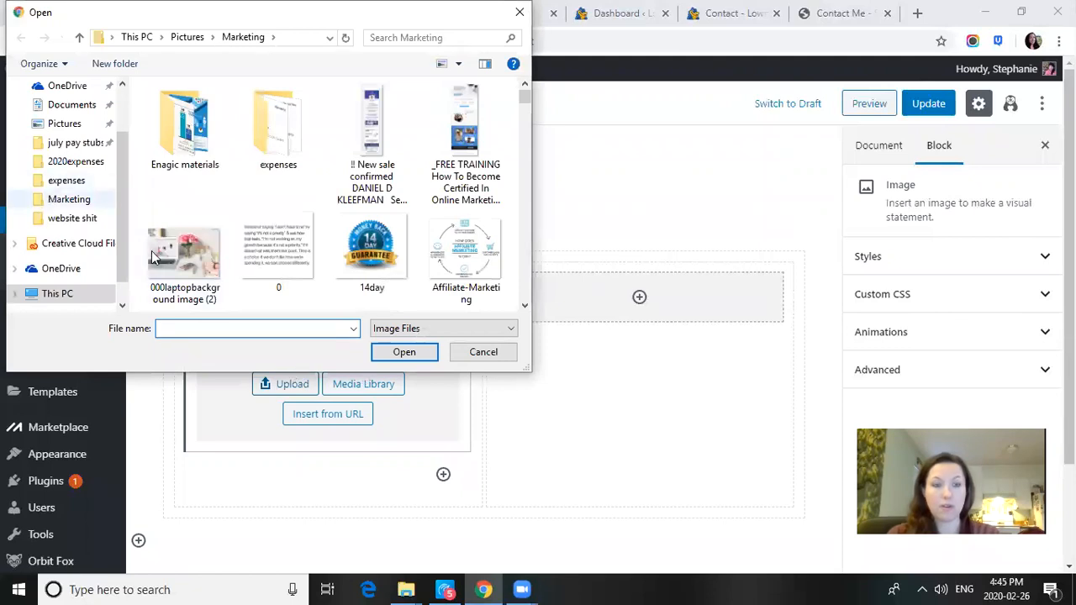
{"action": "type", "text": "me"}
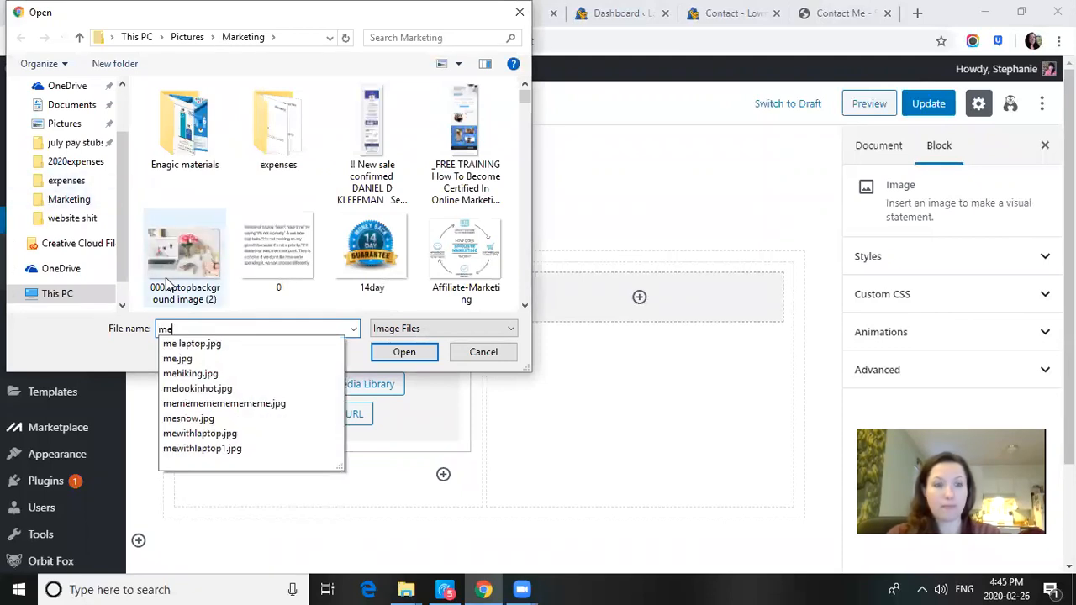
{"action": "left_click", "coordinate": [189, 360]}
{"action": "left_click", "coordinate": [386, 353]}
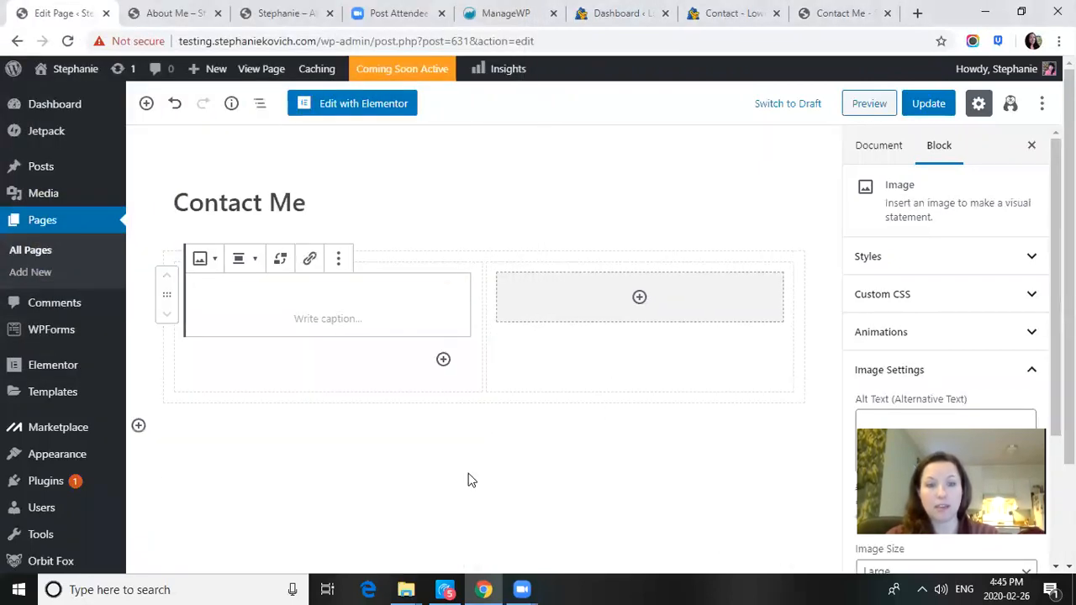
{"action": "left_click_drag", "start_coordinate": [1070, 438], "coordinate": [1070, 501]}
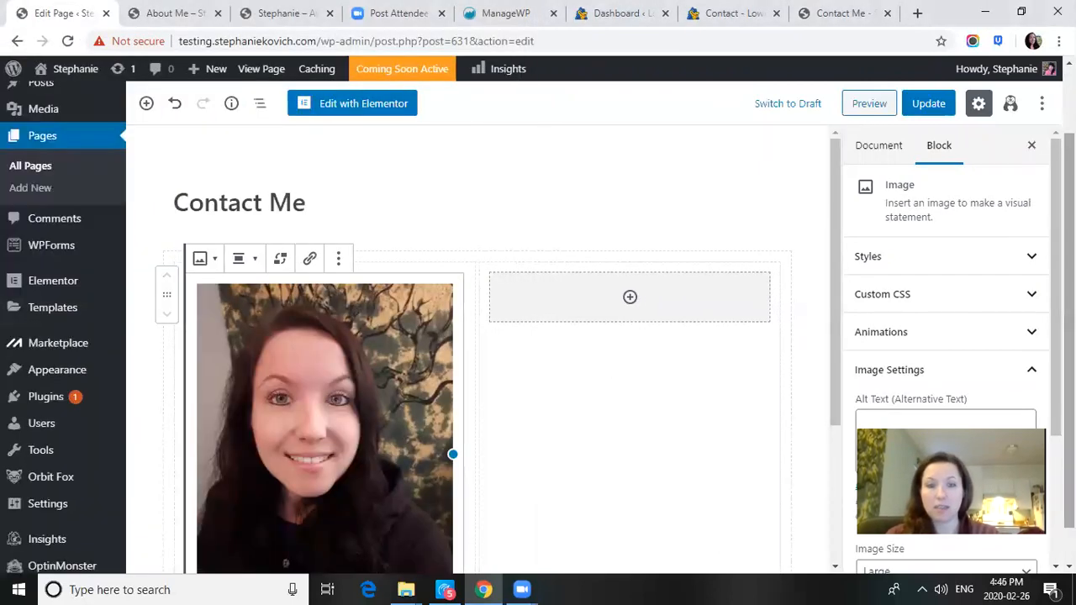
{"action": "left_click_drag", "start_coordinate": [452, 456], "coordinate": [375, 434]}
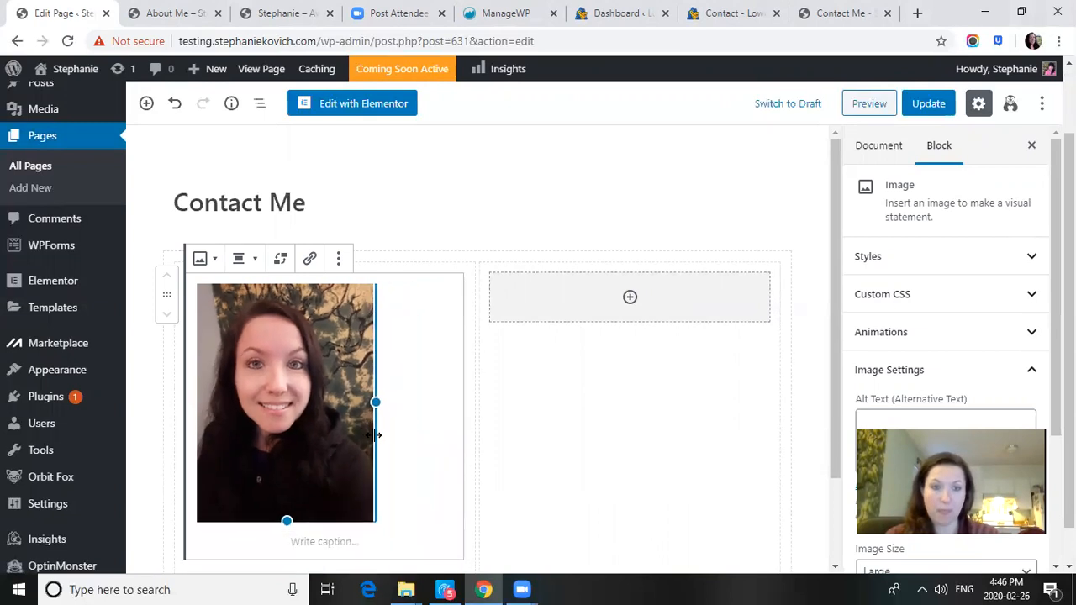
- Search the blocks for "contact" and add a WPForms block to the empty column beside the photo
{"action": "left_click", "coordinate": [629, 295]}
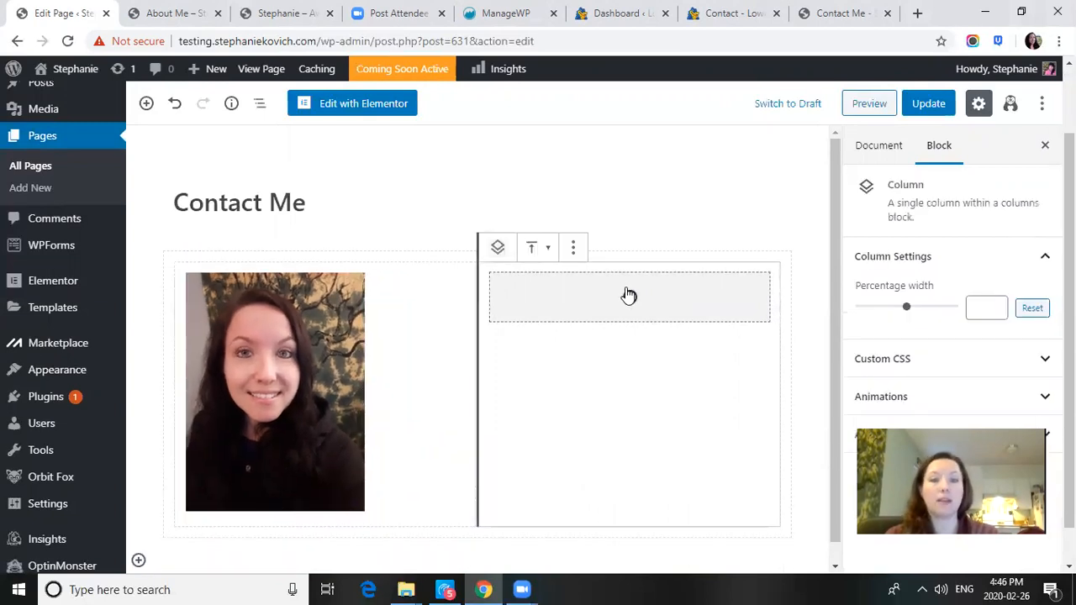
{"action": "left_click", "coordinate": [630, 299]}
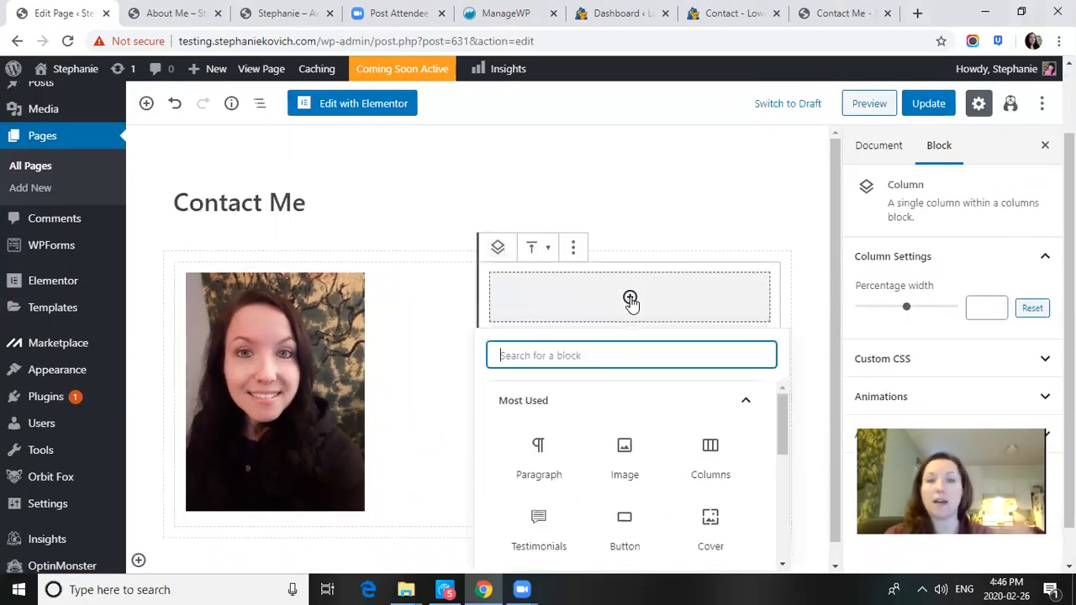
{"action": "type", "text": "cont"}
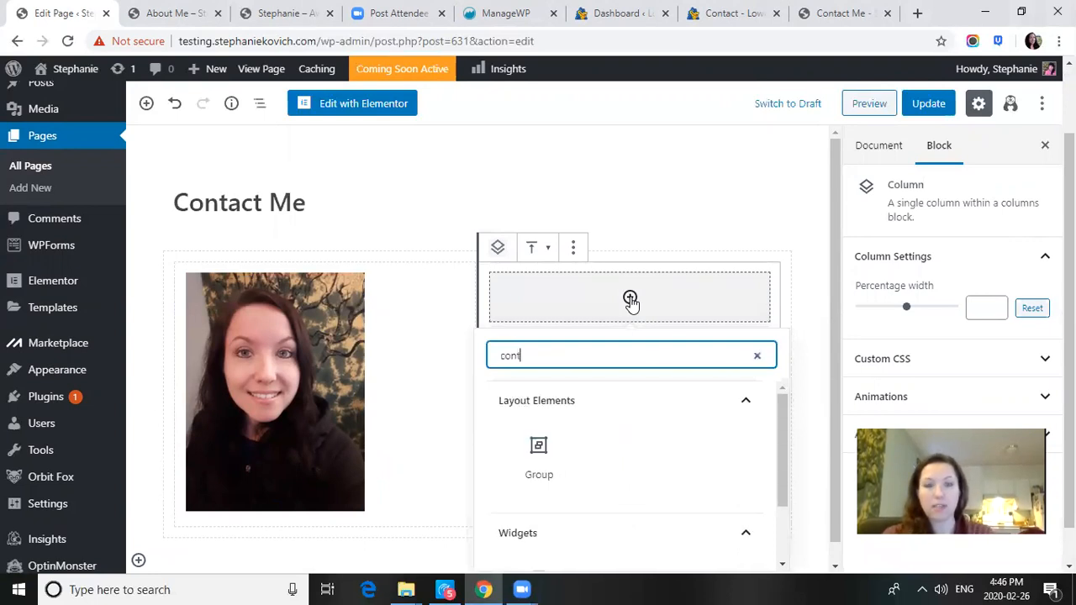
{"action": "type", "text": "act"}
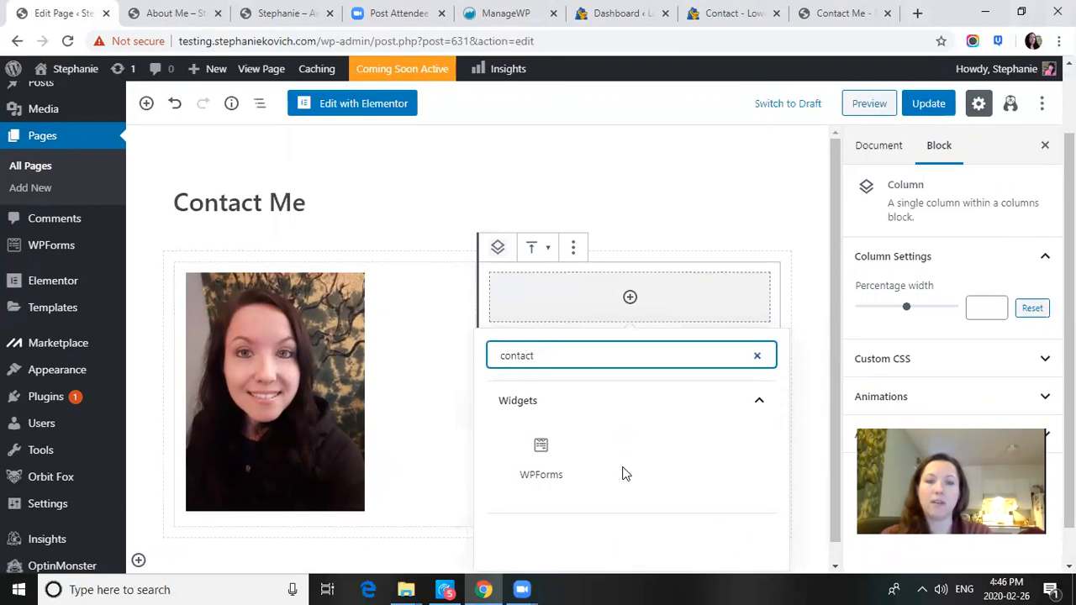
{"action": "left_click", "coordinate": [526, 460]}
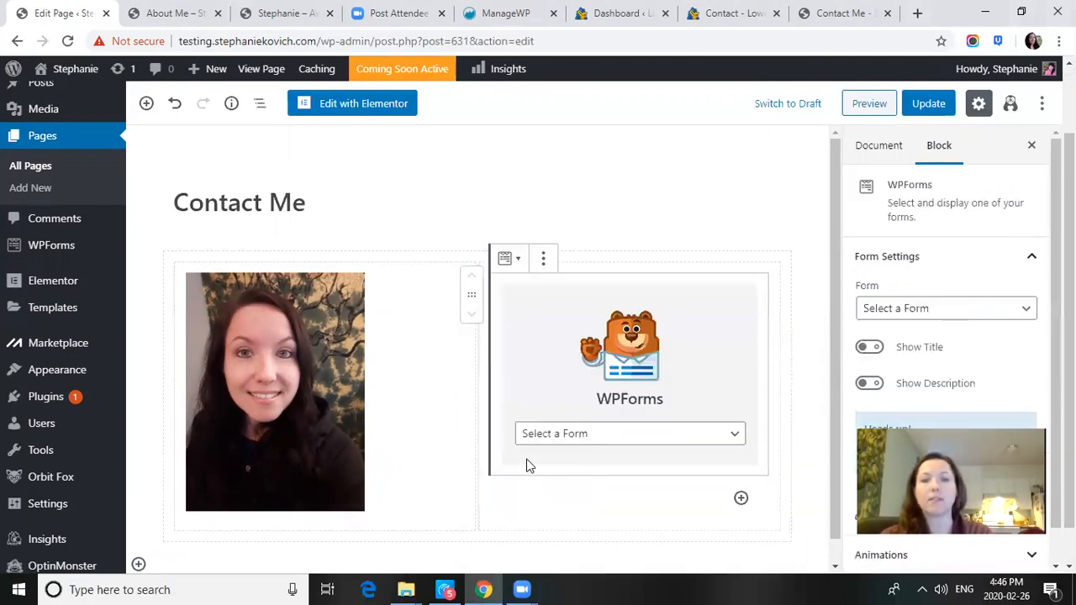
- Check which forms the WPForms block offers and update the Contact Me page
{"action": "left_click", "coordinate": [604, 433]}
{"action": "left_click", "coordinate": [596, 452]}
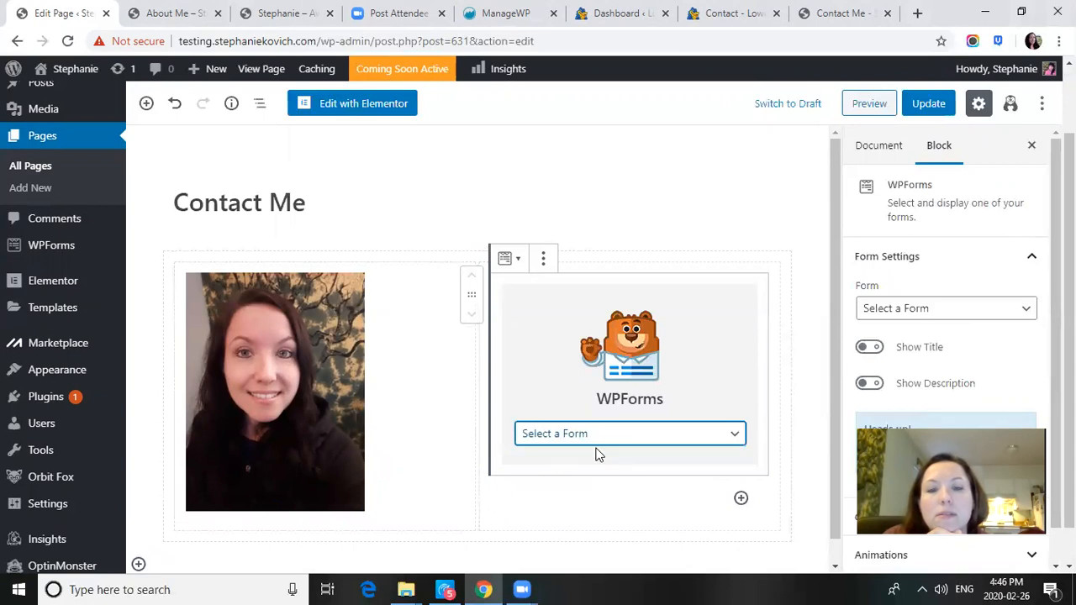
{"action": "left_click", "coordinate": [601, 438]}
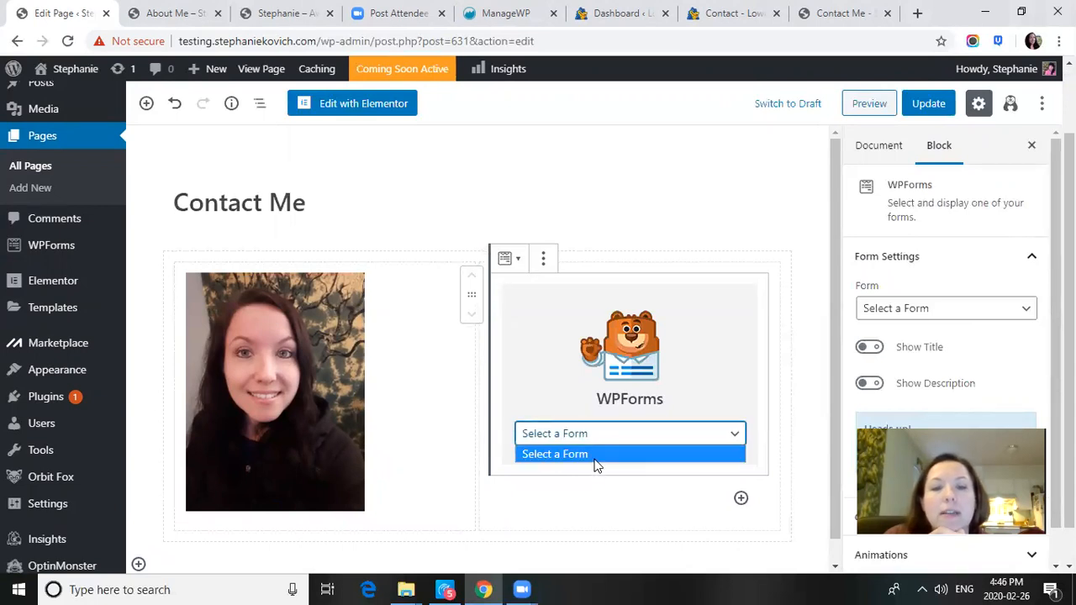
{"action": "left_click", "coordinate": [595, 462]}
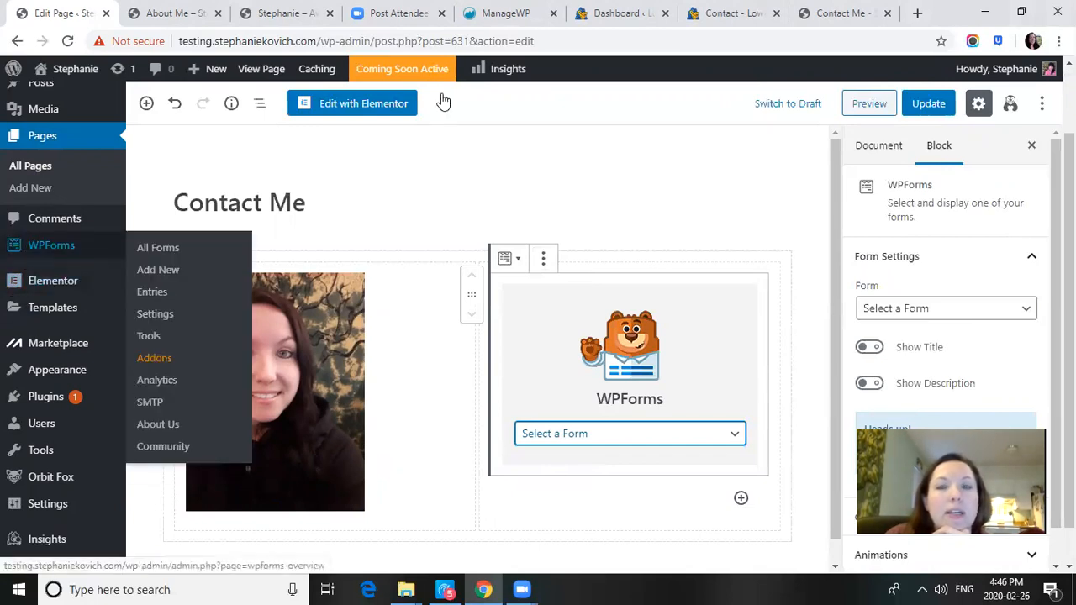
{"action": "left_click", "coordinate": [925, 104]}
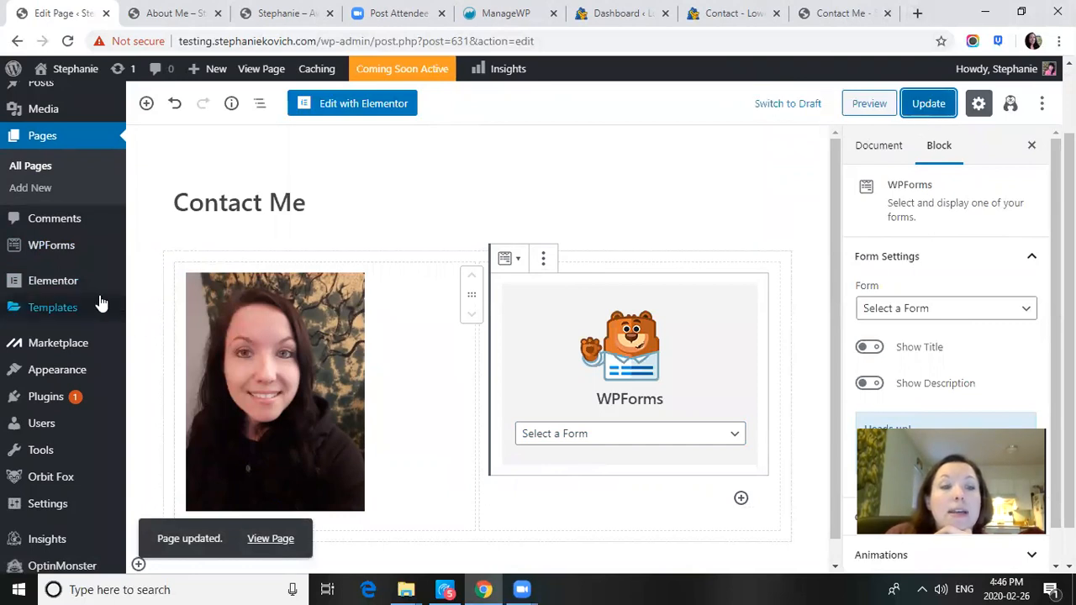
- Open the WPForms overview, skip the WPForms Challenge and create a new form from the Simple Contact Form template
{"action": "mouse_move", "coordinate": [21, 251]}
{"action": "left_click", "coordinate": [55, 247]}
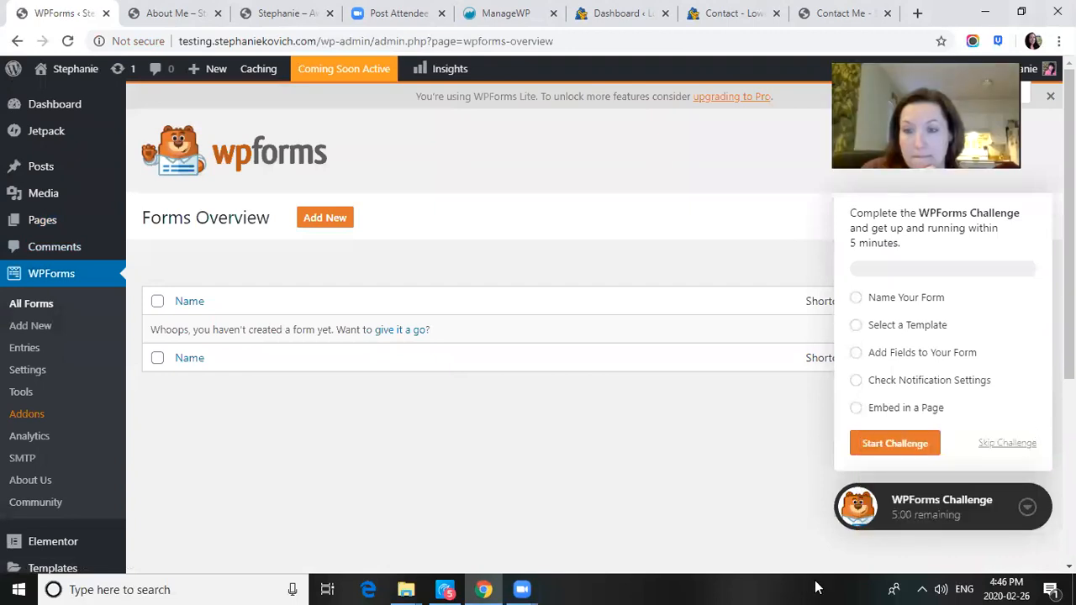
{"action": "left_click", "coordinate": [1006, 446]}
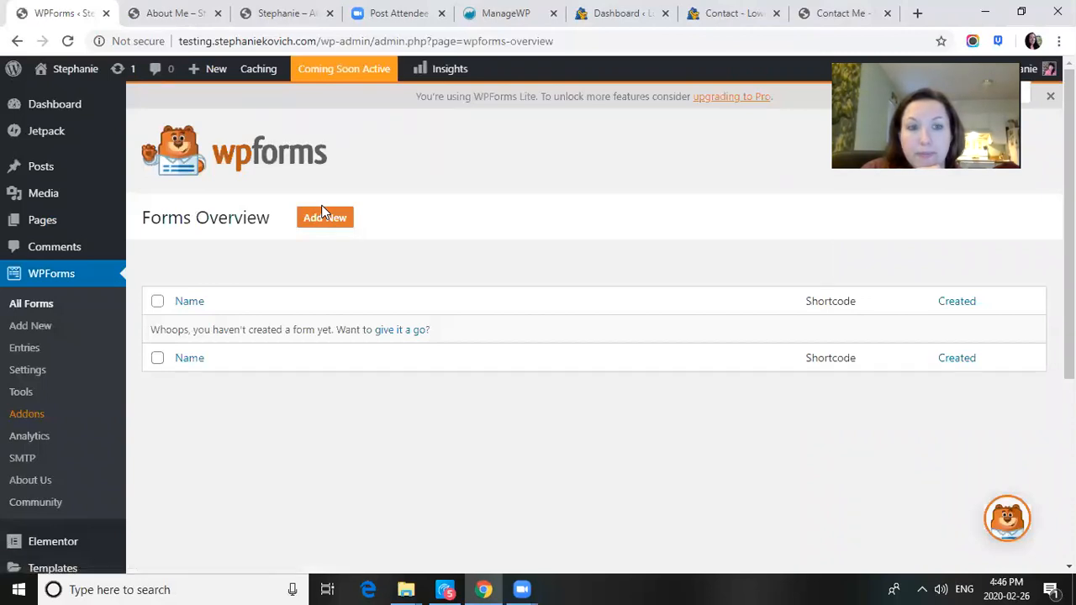
{"action": "left_click", "coordinate": [402, 333]}
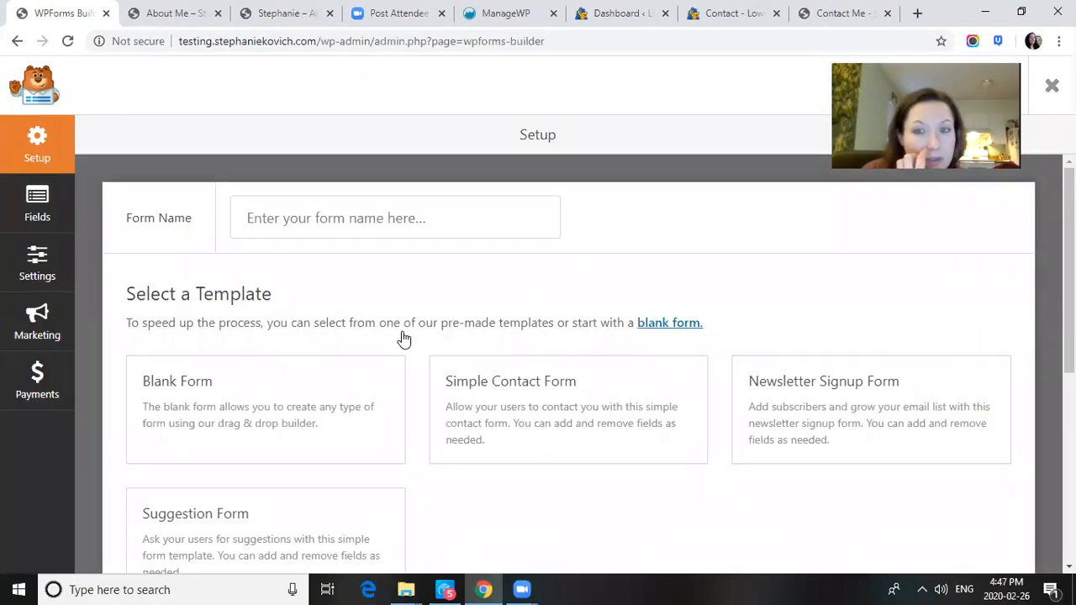
{"action": "mouse_move", "coordinate": [448, 463]}
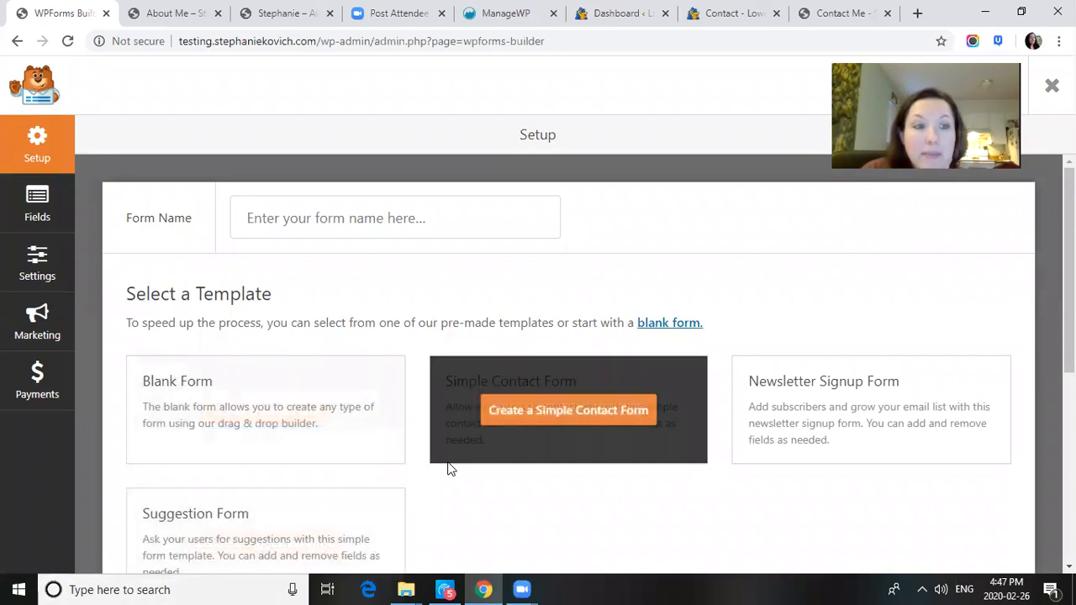
{"action": "left_click", "coordinate": [525, 423]}
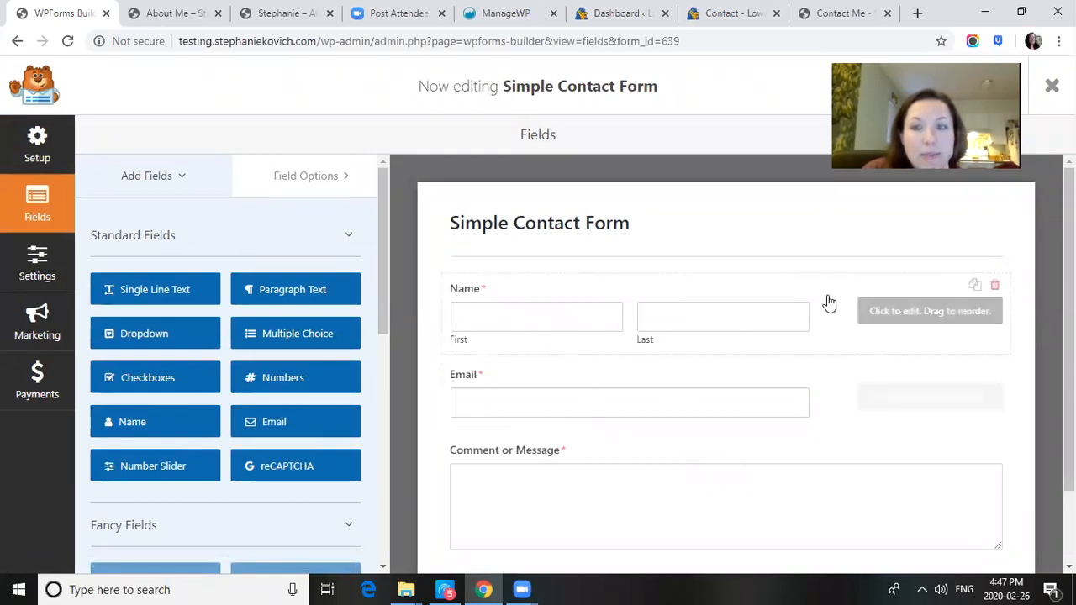
- Set the format of the form's Name field to Simple
{"action": "left_click", "coordinate": [763, 317]}
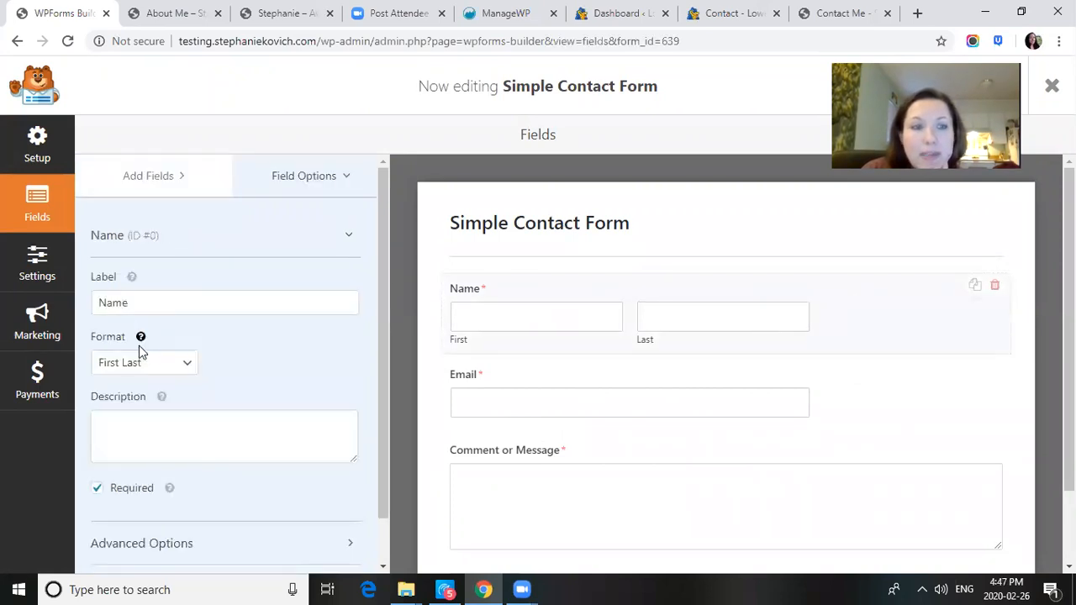
{"action": "left_click", "coordinate": [189, 368]}
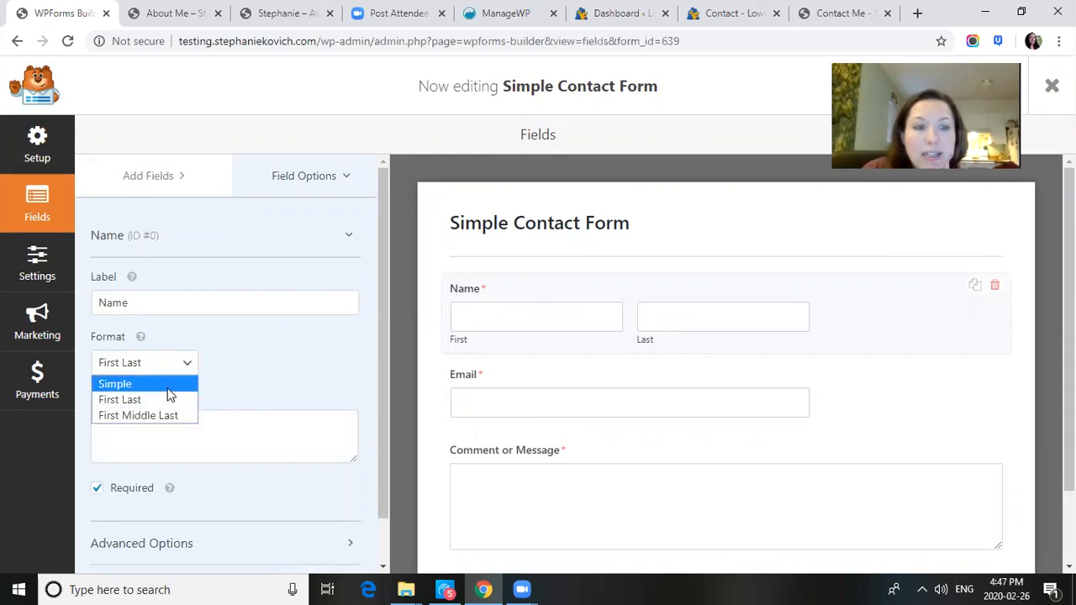
{"action": "left_click", "coordinate": [162, 385]}
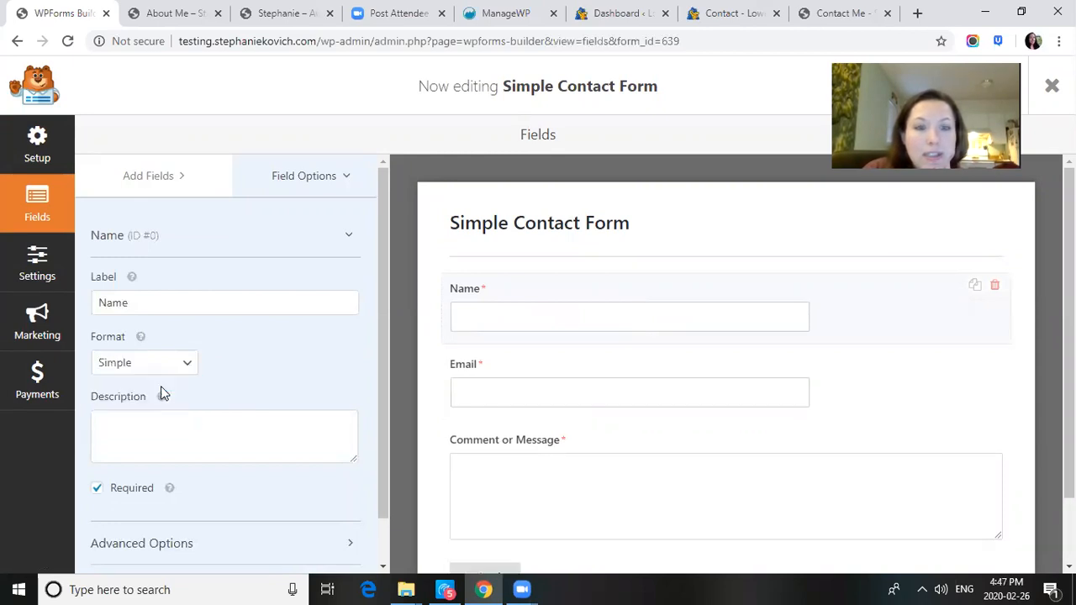
{"action": "left_click", "coordinate": [150, 372]}
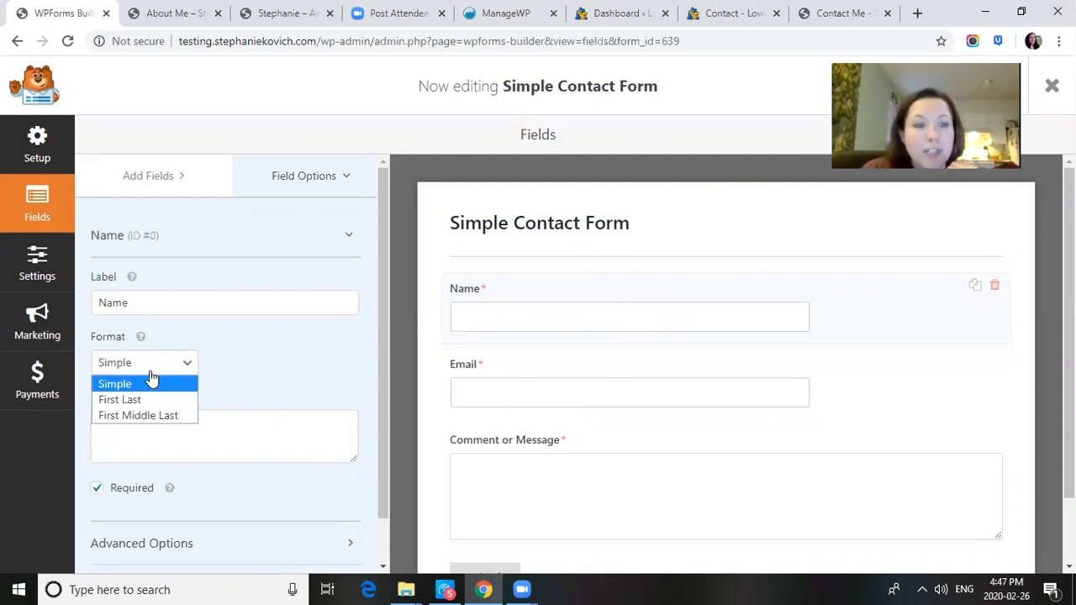
{"action": "left_click", "coordinate": [160, 365]}
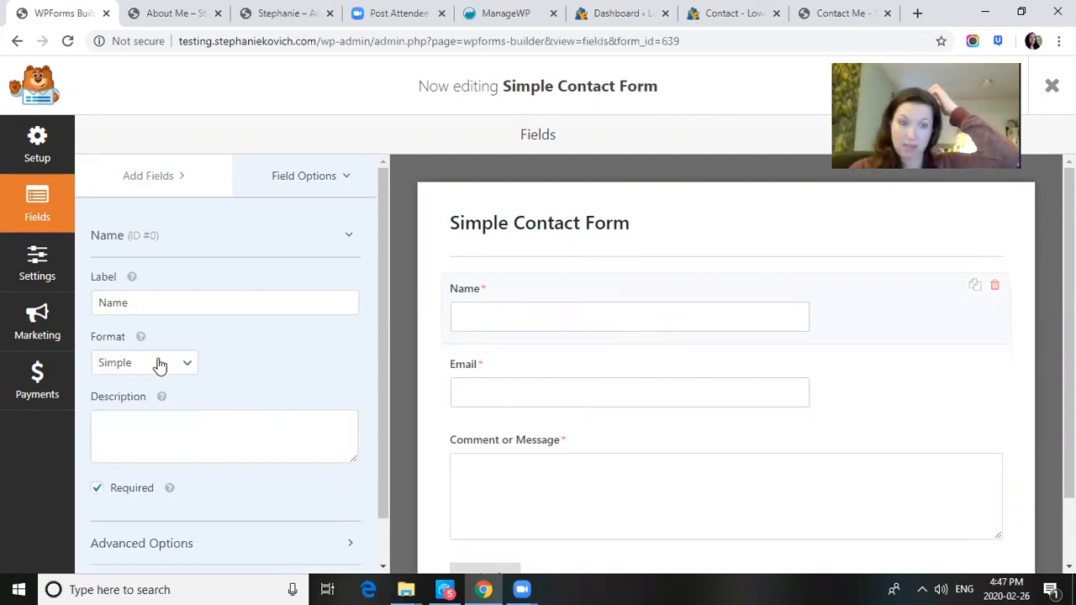
- Review the fields of the Simple Contact Form, save the form and close the form builder
{"action": "scroll", "coordinate": [1068, 353], "scroll_direction": "down", "scroll_amount": 1}
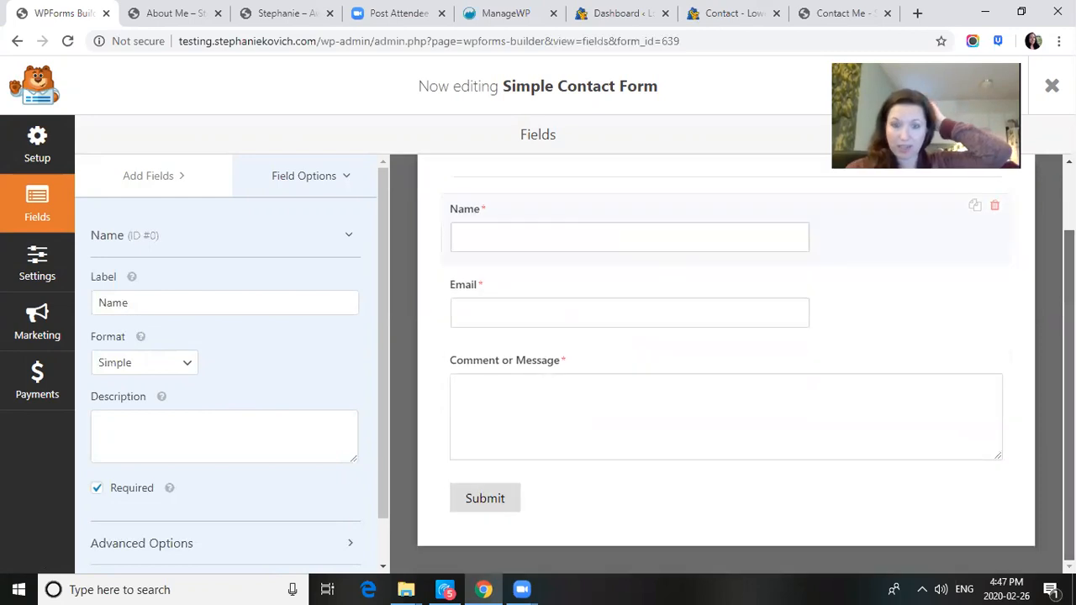
{"action": "scroll", "coordinate": [726, 362], "scroll_direction": "up", "scroll_amount": 1}
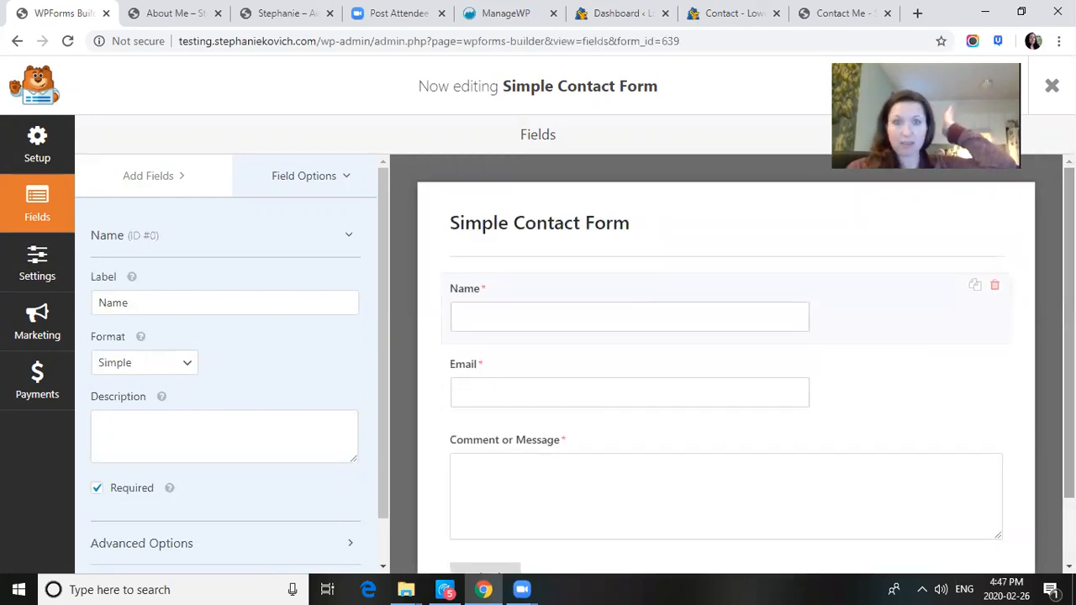
{"action": "scroll", "coordinate": [725, 361], "scroll_direction": "down", "scroll_amount": 1}
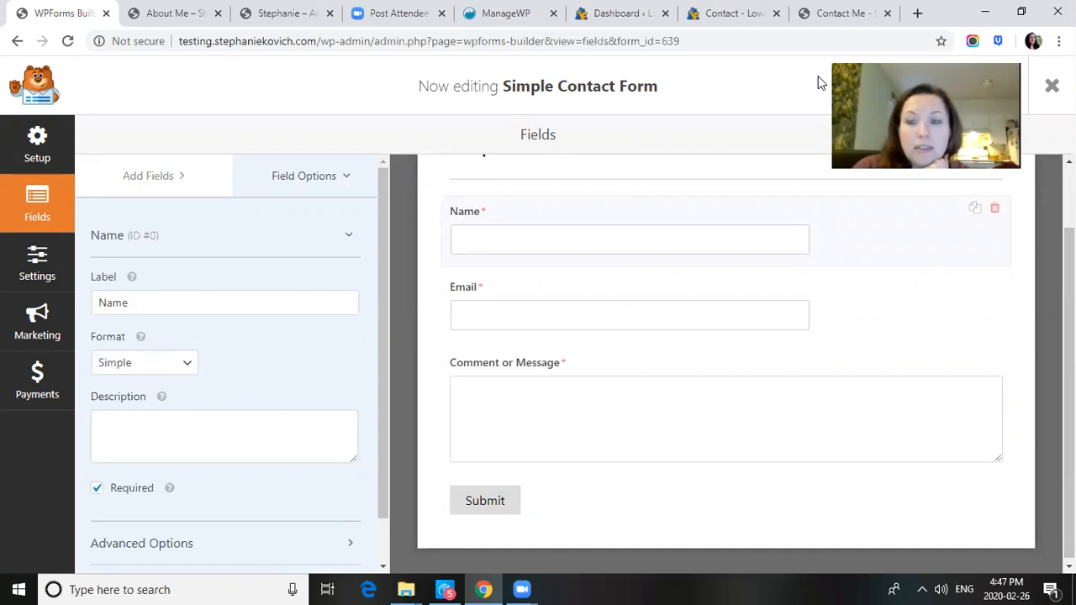
{"action": "left_click_drag", "start_coordinate": [1069, 391], "coordinate": [1068, 393]}
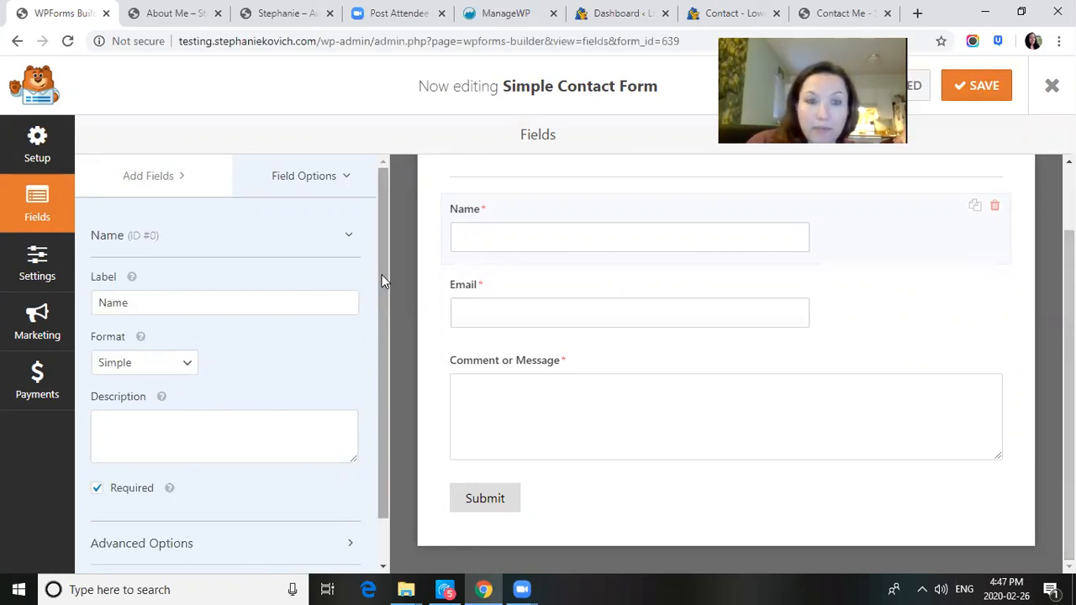
{"action": "left_click_drag", "start_coordinate": [384, 302], "coordinate": [399, 387]}
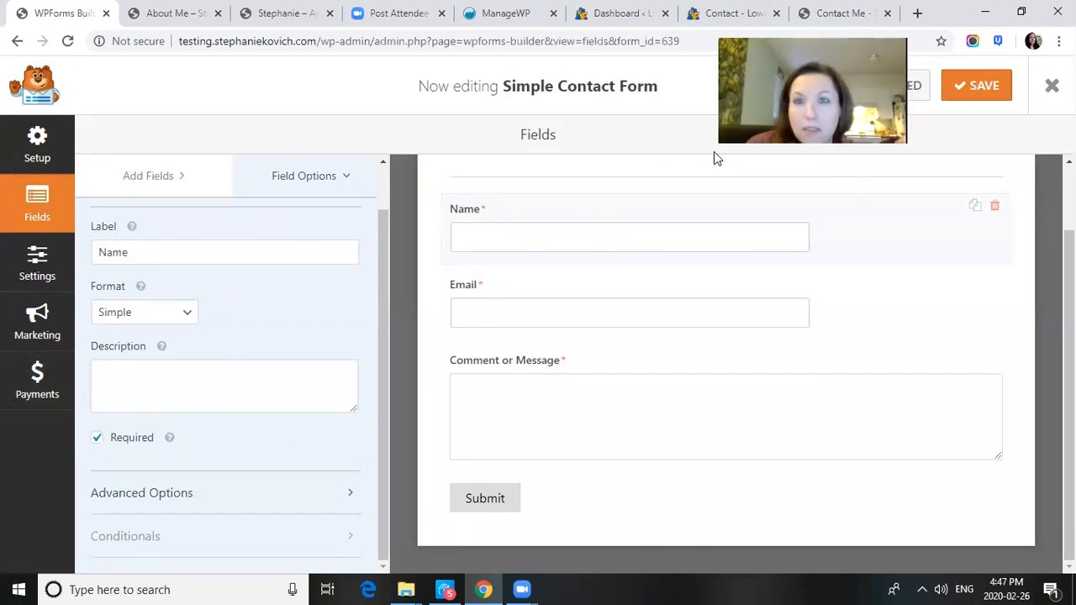
{"action": "left_click", "coordinate": [968, 94]}
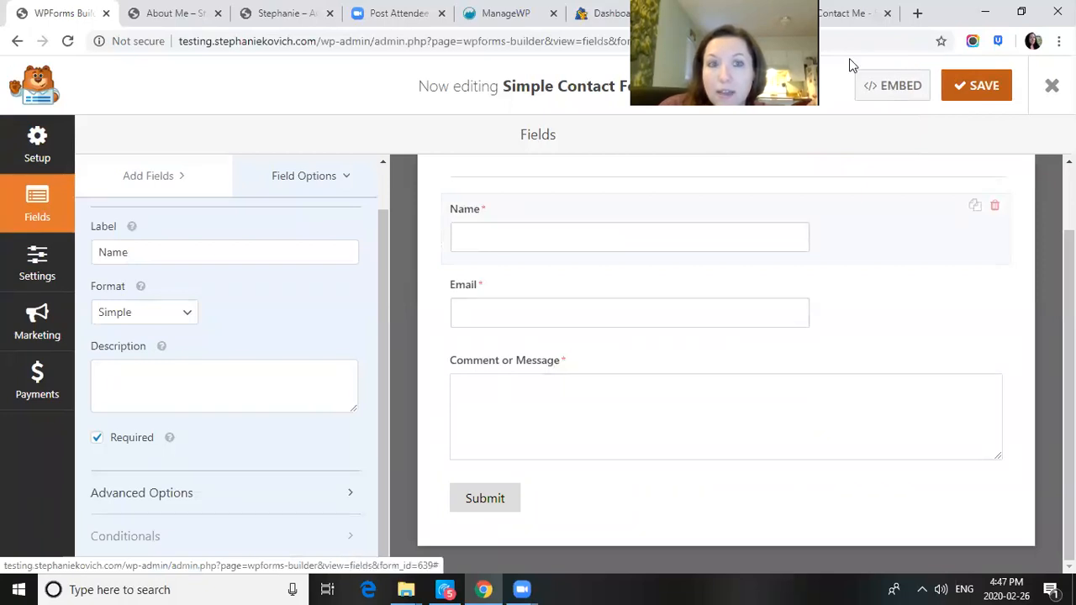
{"action": "left_click", "coordinate": [1052, 84]}
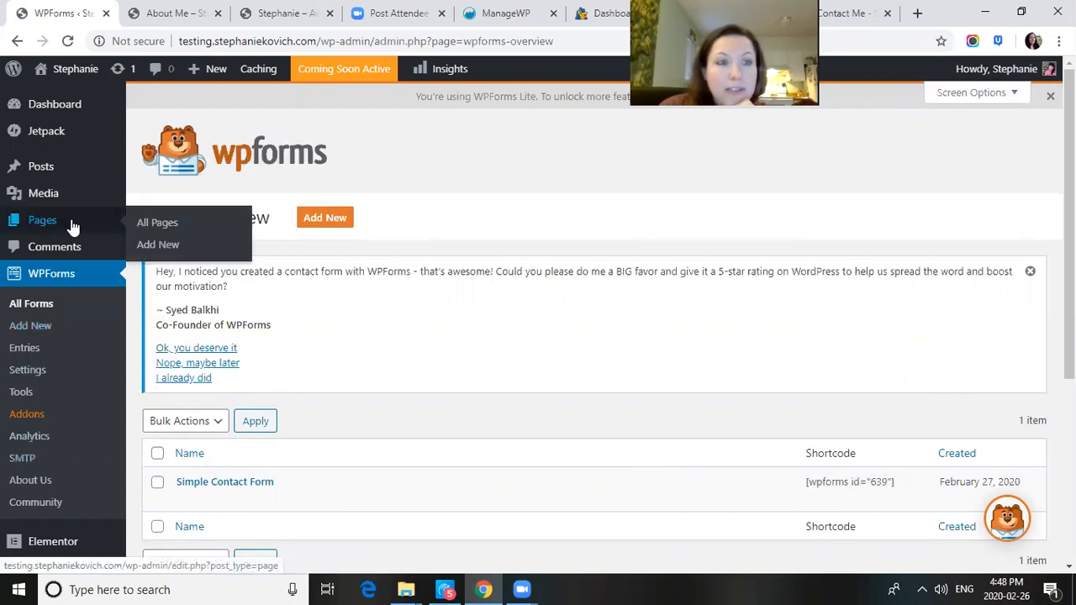
- Reopen the Contact Me page for editing from the list of all pages
{"action": "left_click", "coordinate": [42, 235]}
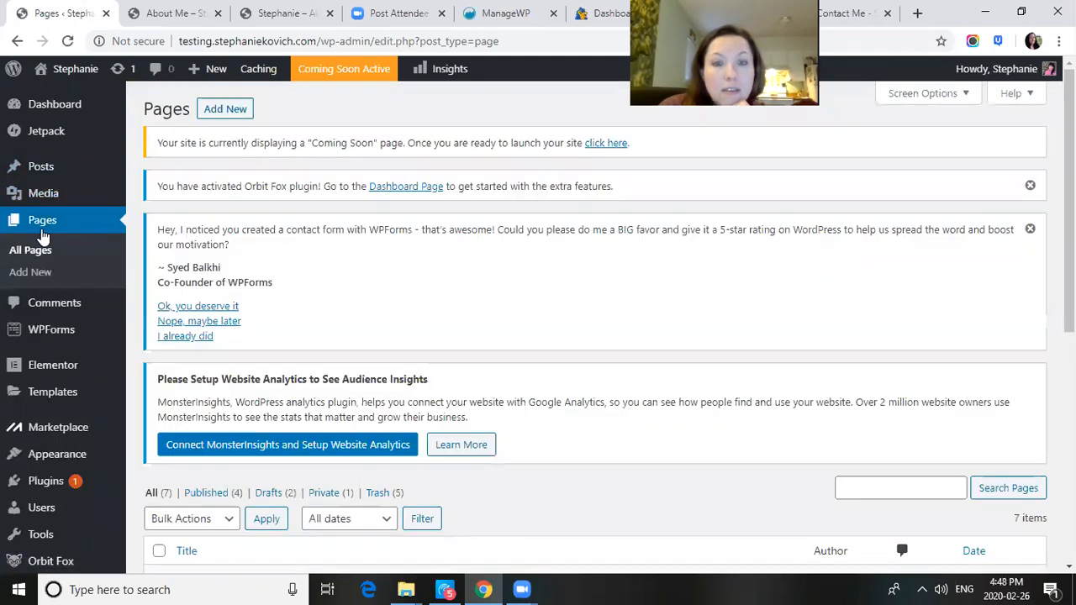
{"action": "scroll", "coordinate": [452, 361], "scroll_direction": "down", "scroll_amount": 4}
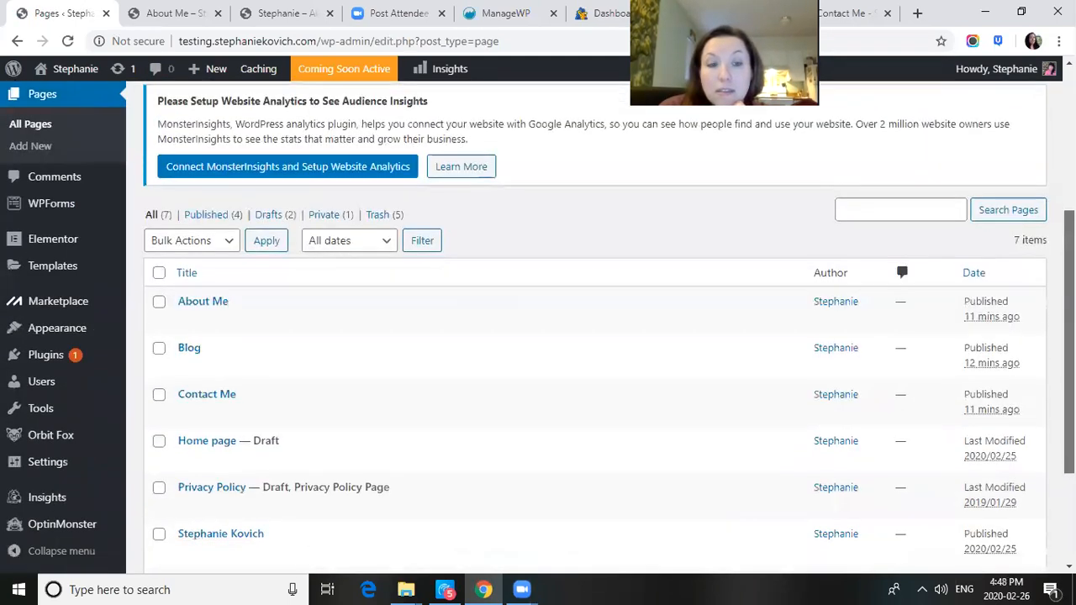
{"action": "left_click", "coordinate": [212, 347]}
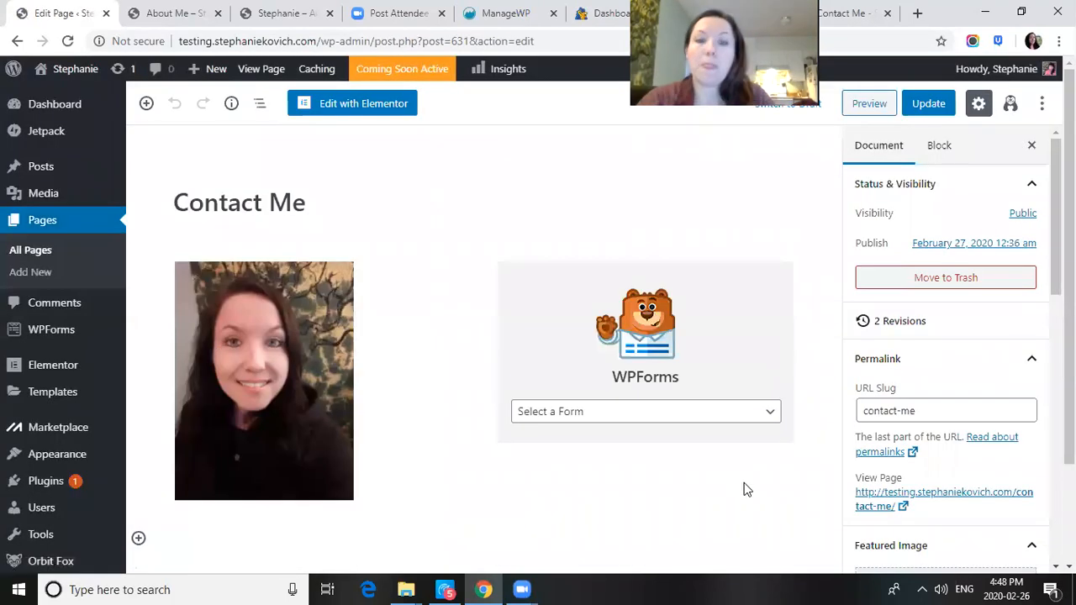
- Choose Simple Contact Form in the WPForms block beside the photo and update the Contact Me page
{"action": "left_click", "coordinate": [676, 411]}
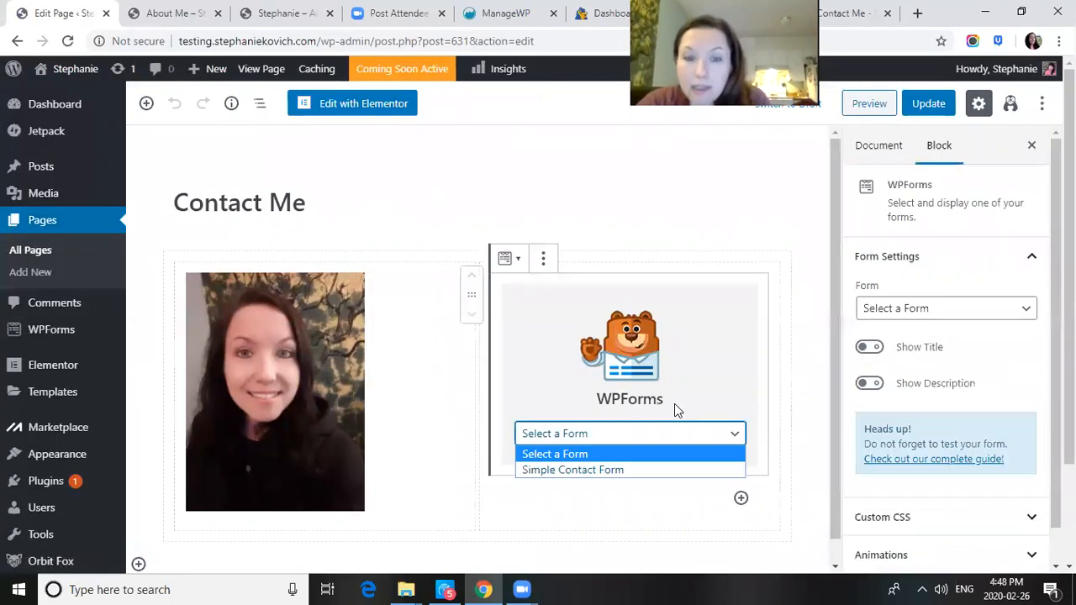
{"action": "left_click", "coordinate": [628, 470]}
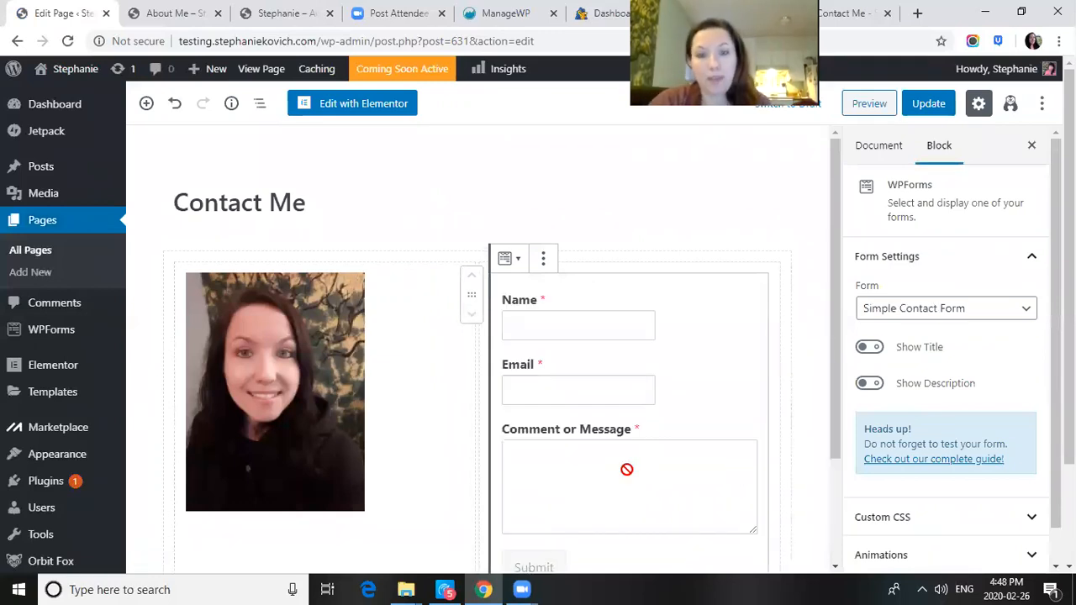
{"action": "left_click_drag", "start_coordinate": [1069, 307], "coordinate": [1068, 380]}
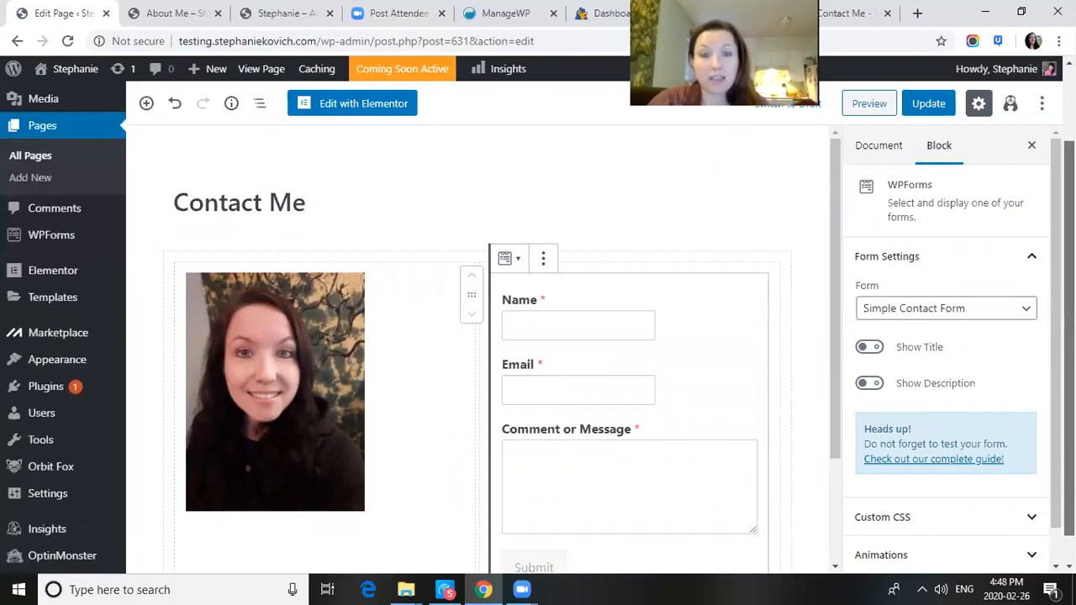
{"action": "left_click_drag", "start_coordinate": [838, 255], "coordinate": [840, 297]}
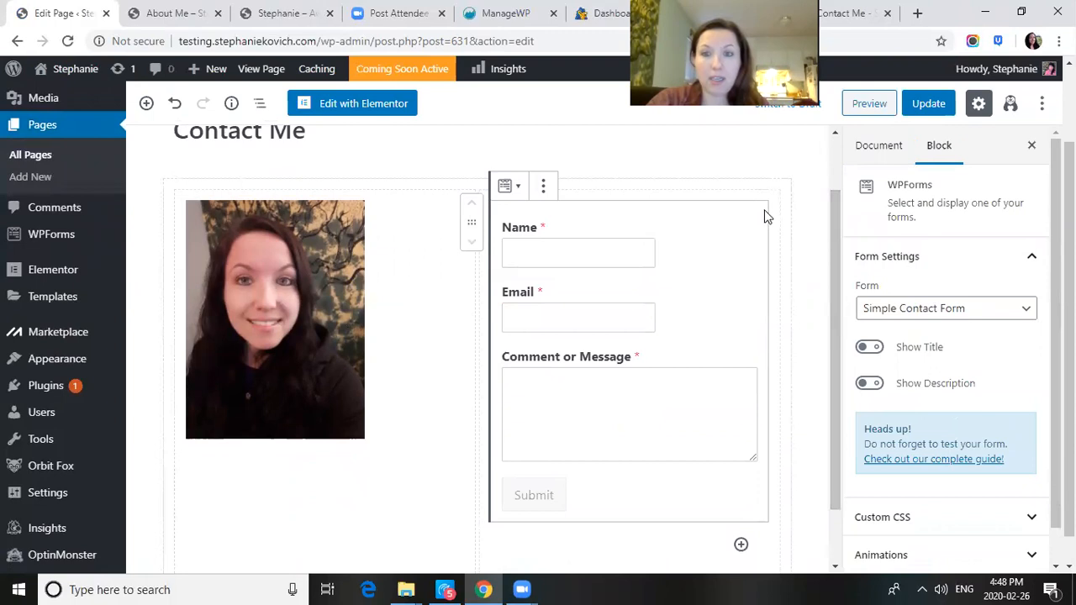
{"action": "left_click", "coordinate": [805, 204]}
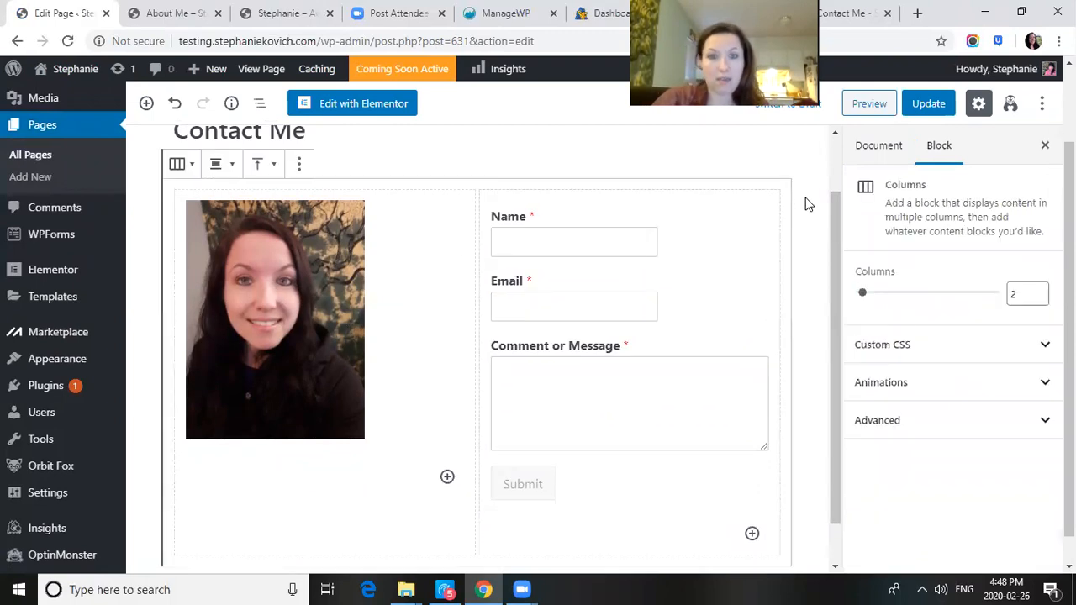
{"action": "left_click", "coordinate": [928, 104]}
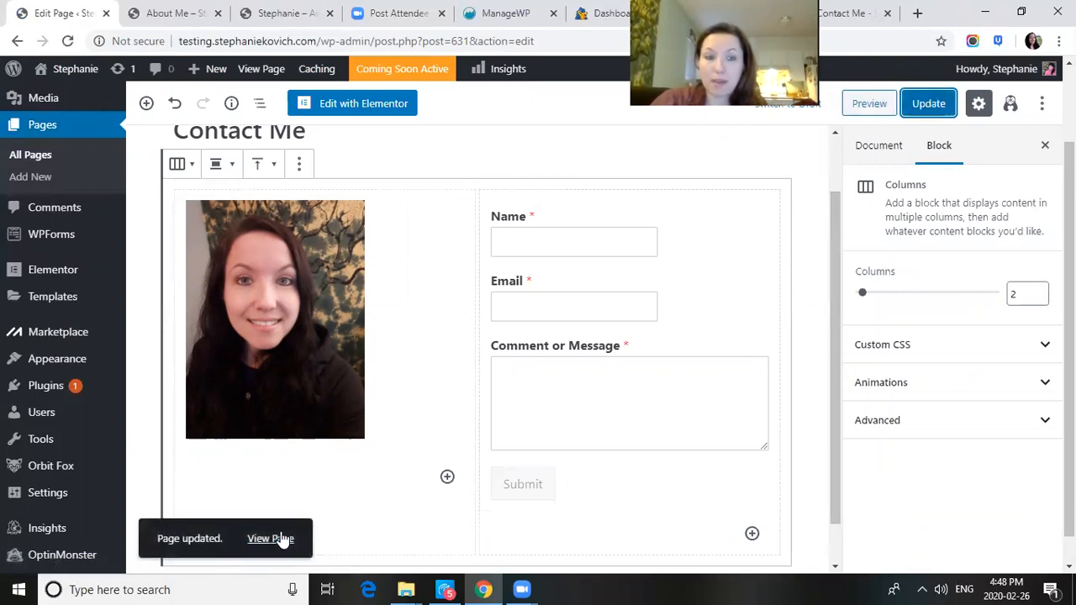
- Check the live Contact Me page in a separate tab and return to its editor
{"action": "right_click", "coordinate": [278, 539]}
{"action": "left_click", "coordinate": [340, 410]}
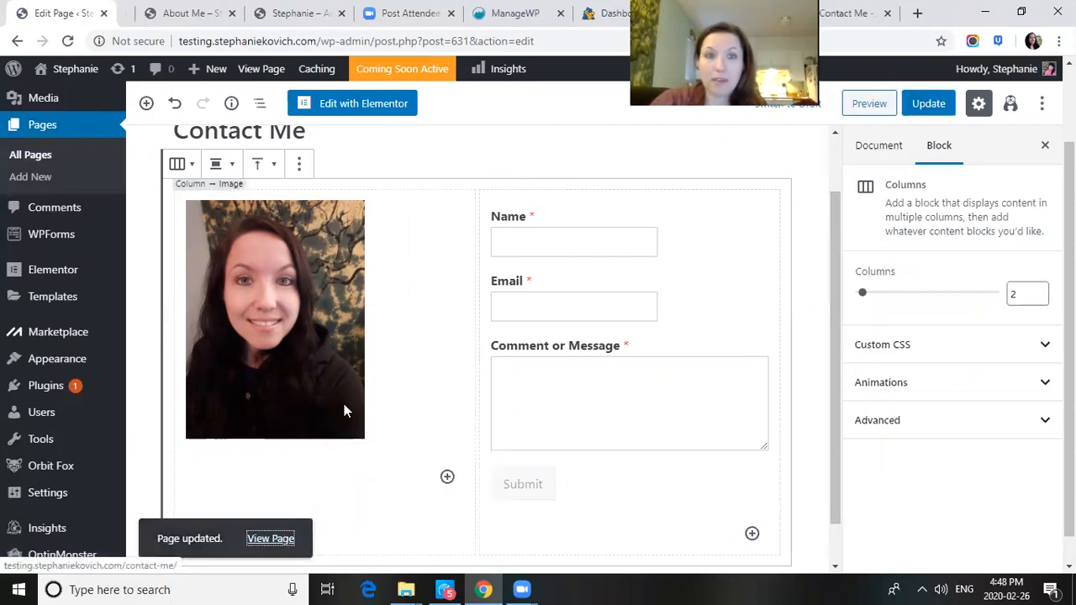
{"action": "left_click", "coordinate": [149, 15]}
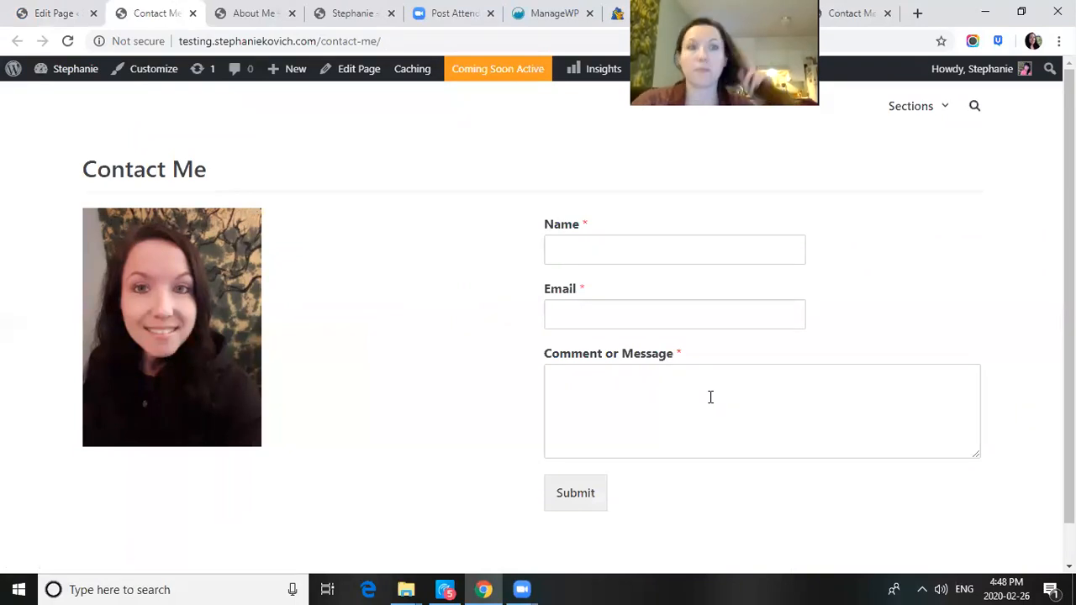
{"action": "left_click", "coordinate": [31, 16]}
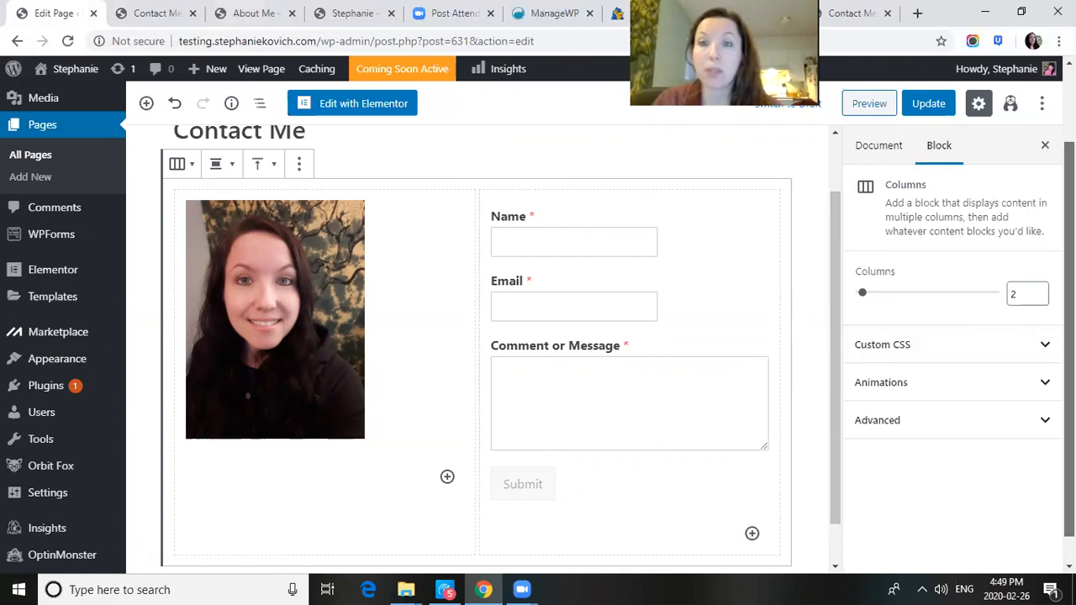
- Leave the page editor and open the site's Reading settings
{"action": "scroll", "coordinate": [1040, 333], "scroll_direction": "up", "scroll_amount": 2}
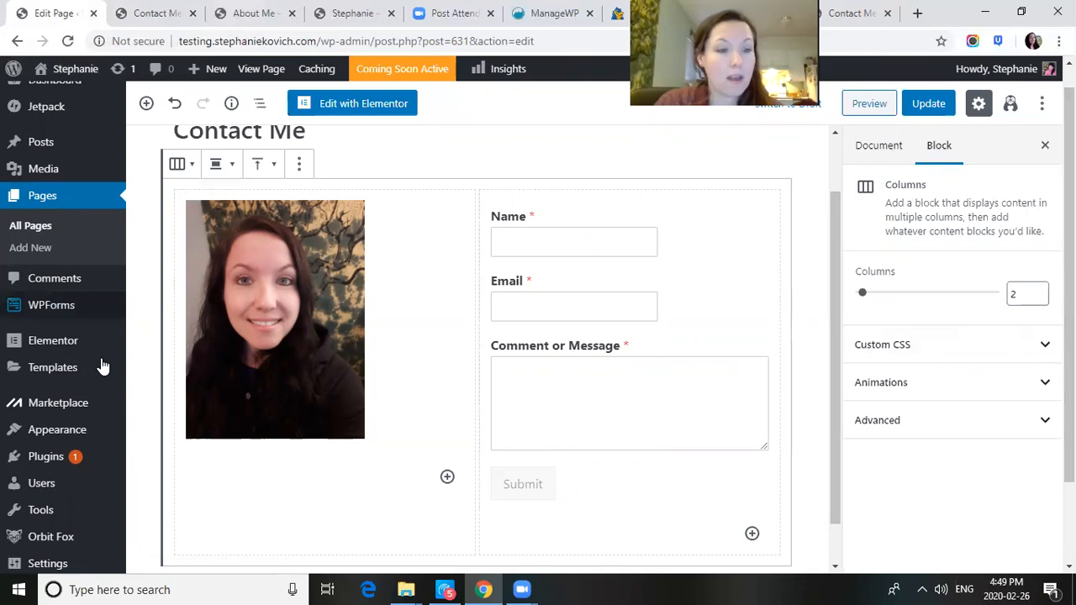
{"action": "mouse_move", "coordinate": [65, 490]}
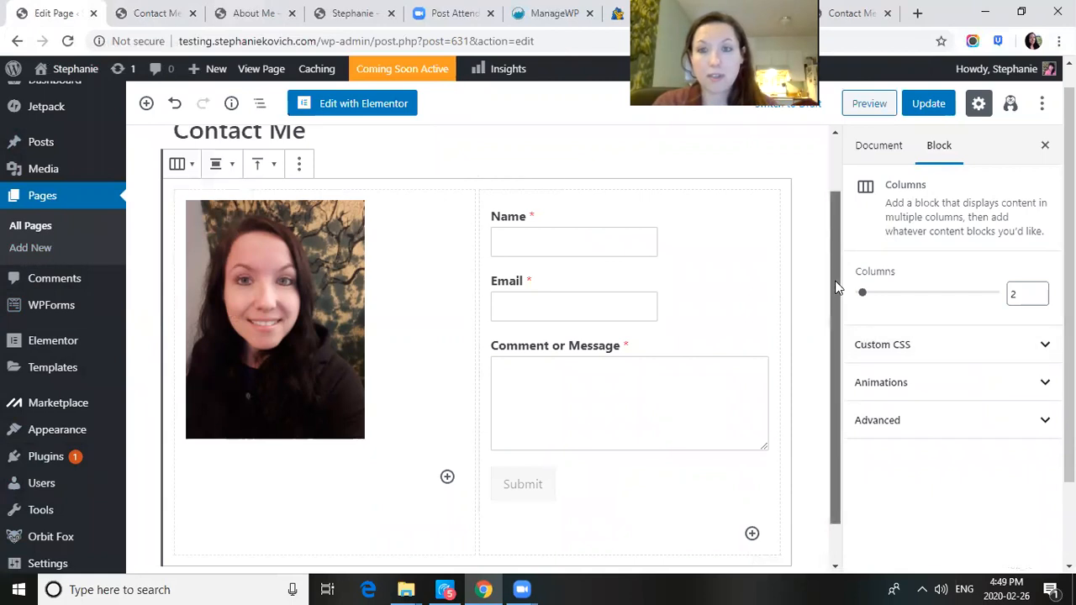
{"action": "left_click_drag", "start_coordinate": [835, 300], "coordinate": [836, 223]}
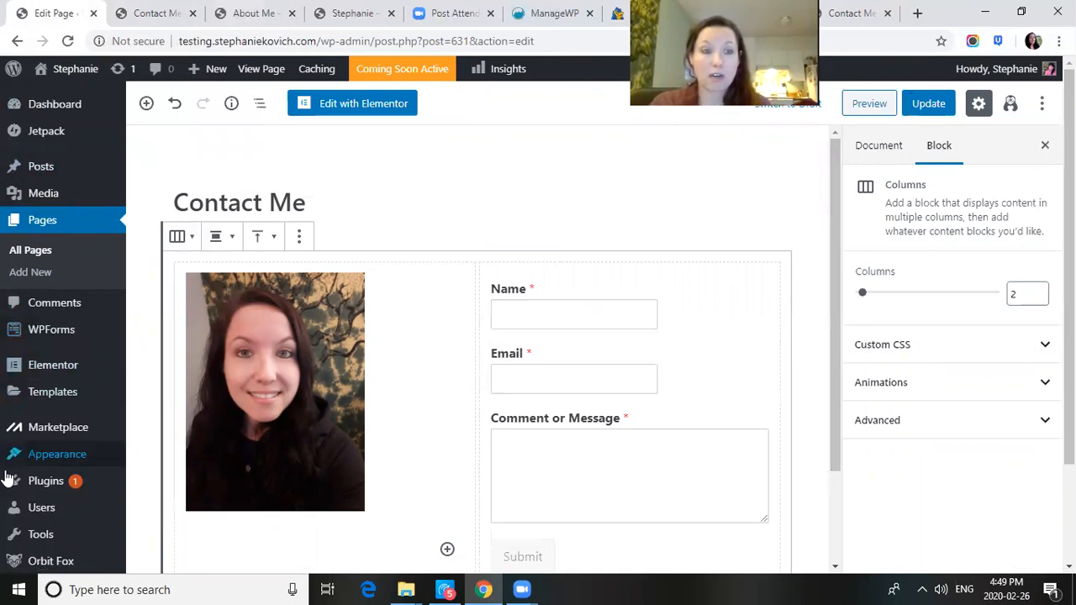
{"action": "mouse_move", "coordinate": [7, 483]}
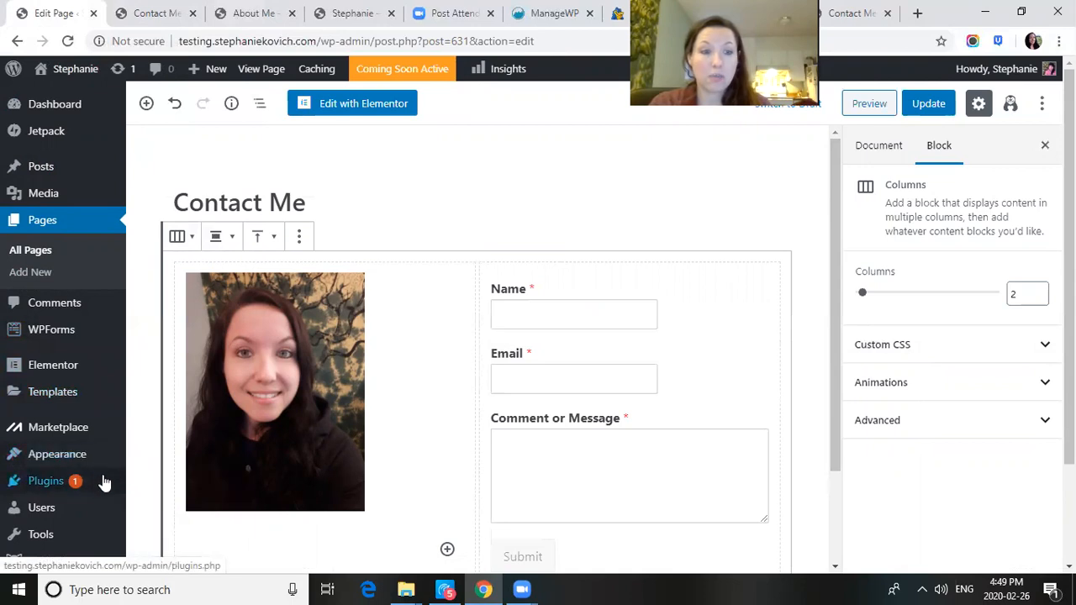
{"action": "mouse_move", "coordinate": [100, 462]}
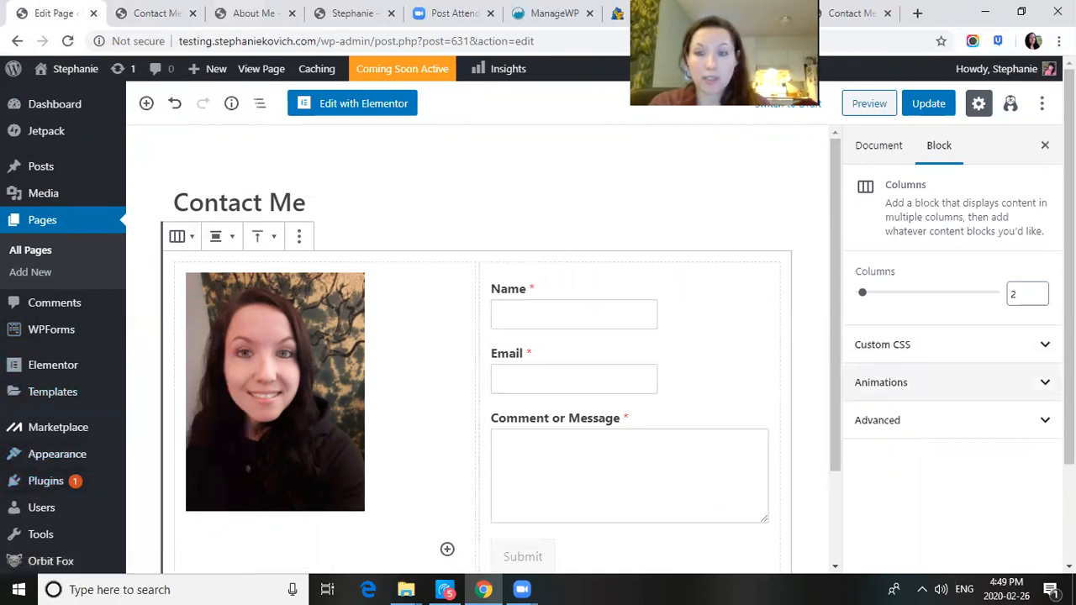
{"action": "scroll", "coordinate": [476, 479], "scroll_direction": "down", "scroll_amount": 2}
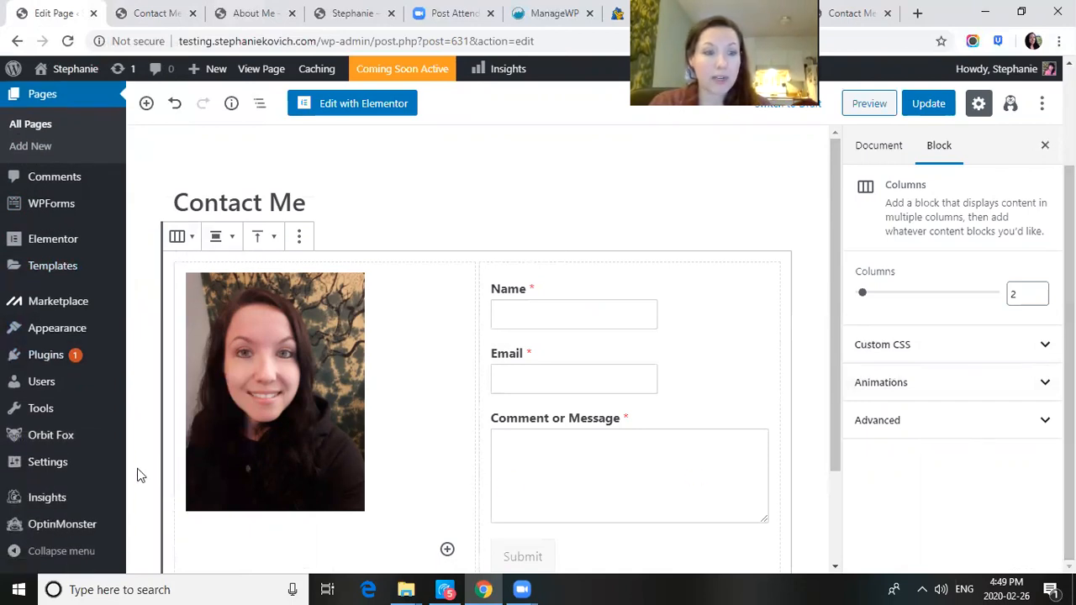
{"action": "left_click", "coordinate": [197, 390]}
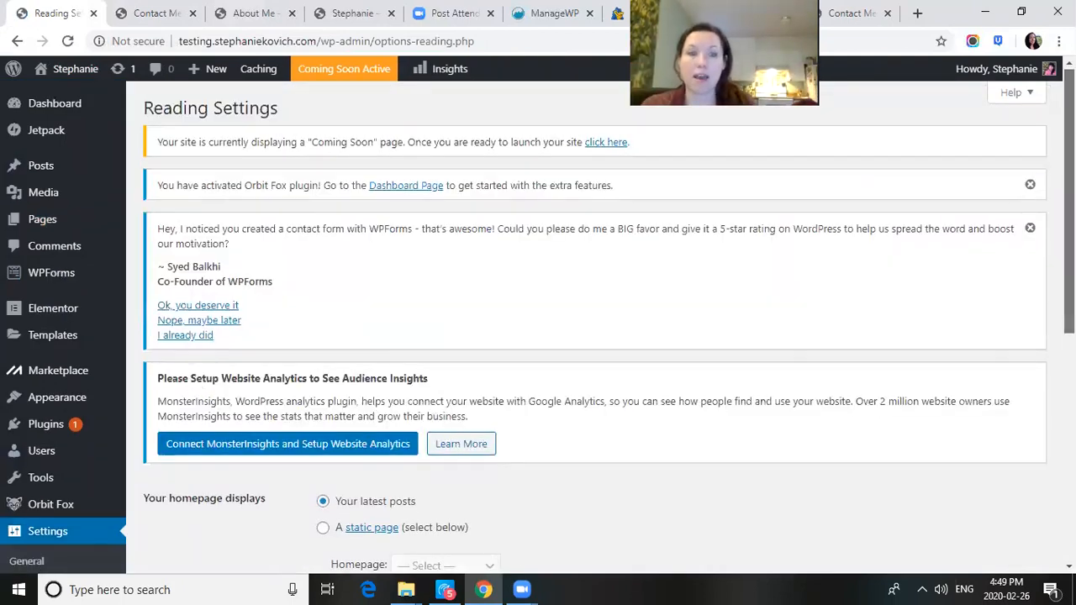
- Make the homepage a static page using the page named after the site owner, and set Blog as the posts page
{"action": "scroll", "coordinate": [537, 328], "scroll_direction": "down", "scroll_amount": 3}
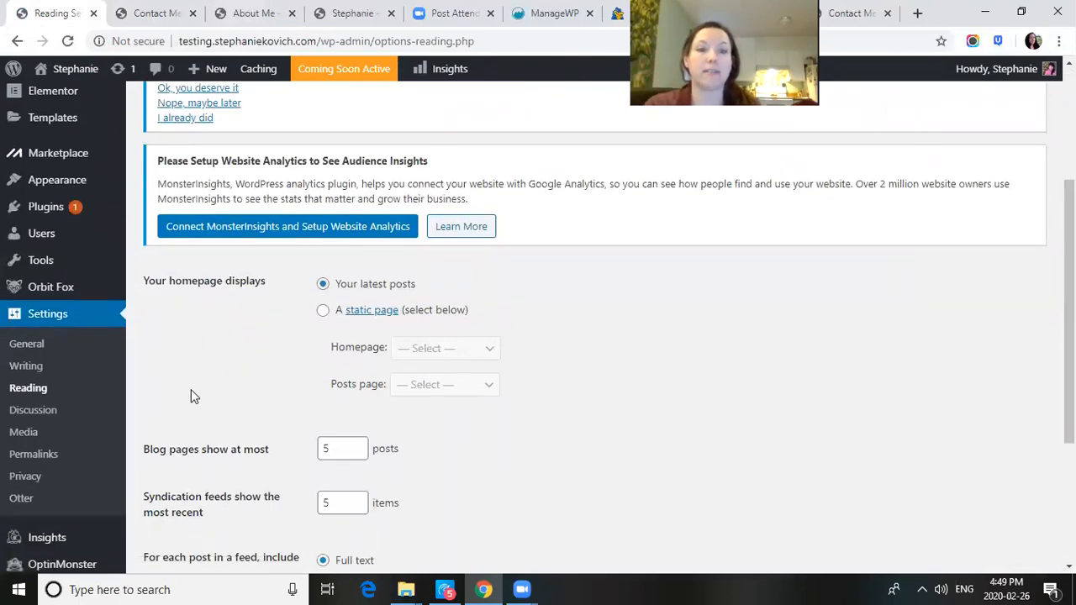
{"action": "left_click", "coordinate": [323, 311]}
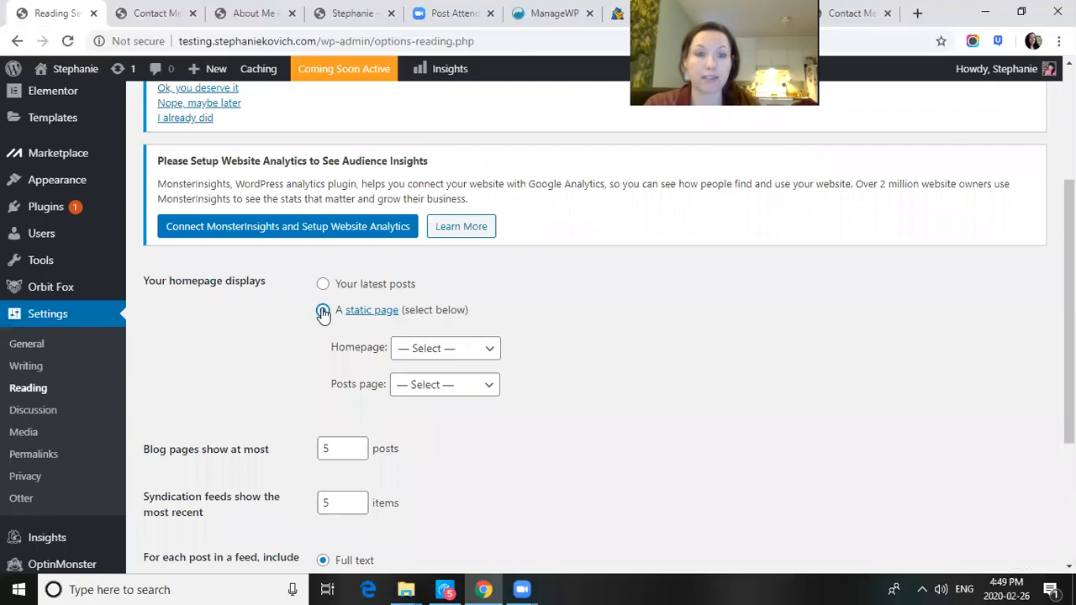
{"action": "left_click", "coordinate": [413, 352]}
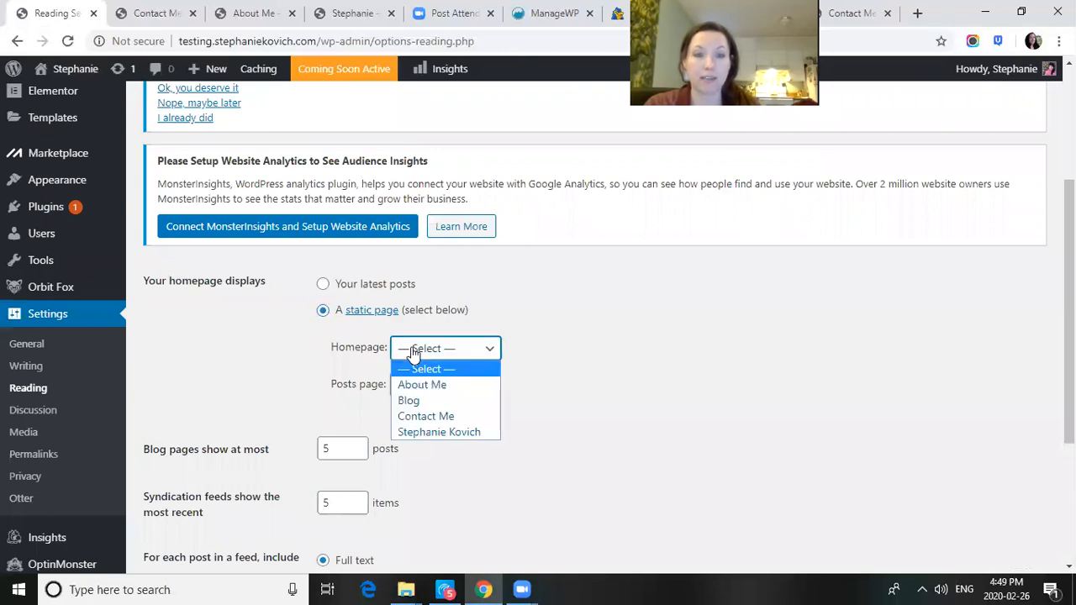
{"action": "left_click", "coordinate": [434, 433]}
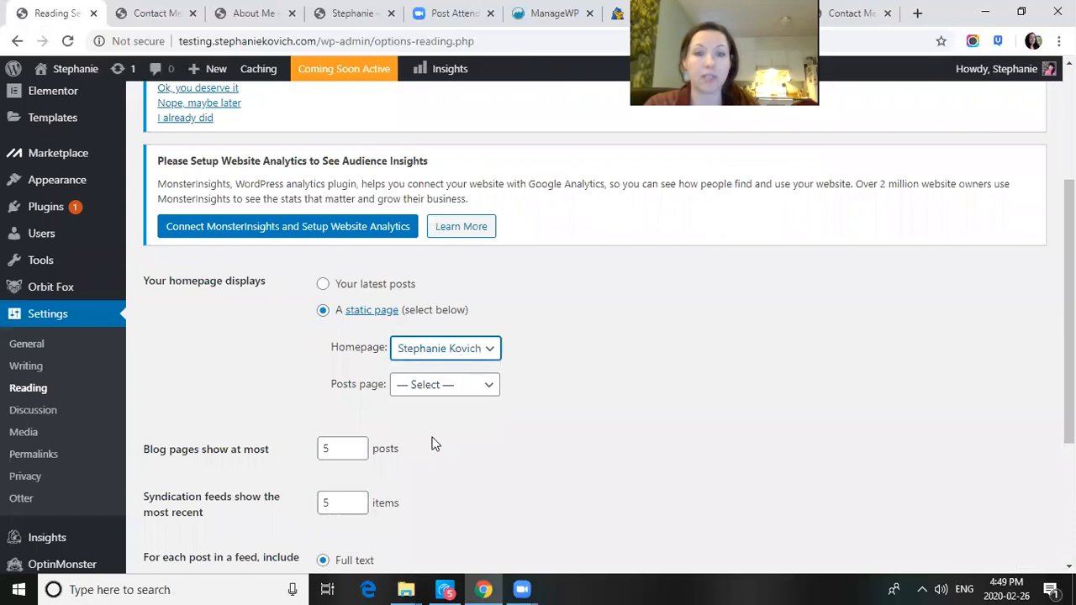
{"action": "left_click", "coordinate": [435, 384]}
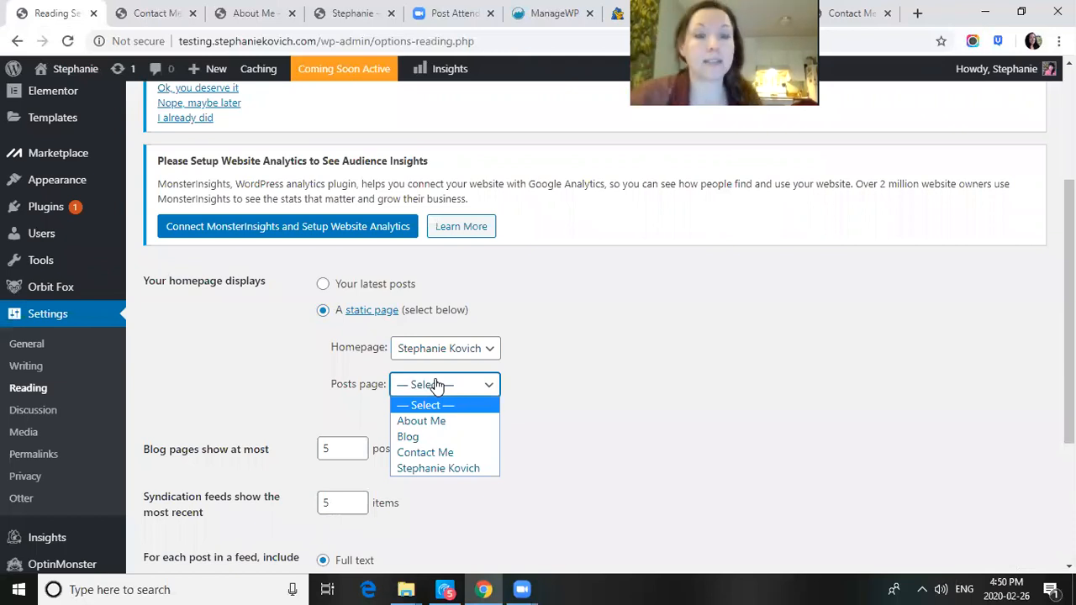
{"action": "left_click", "coordinate": [410, 438]}
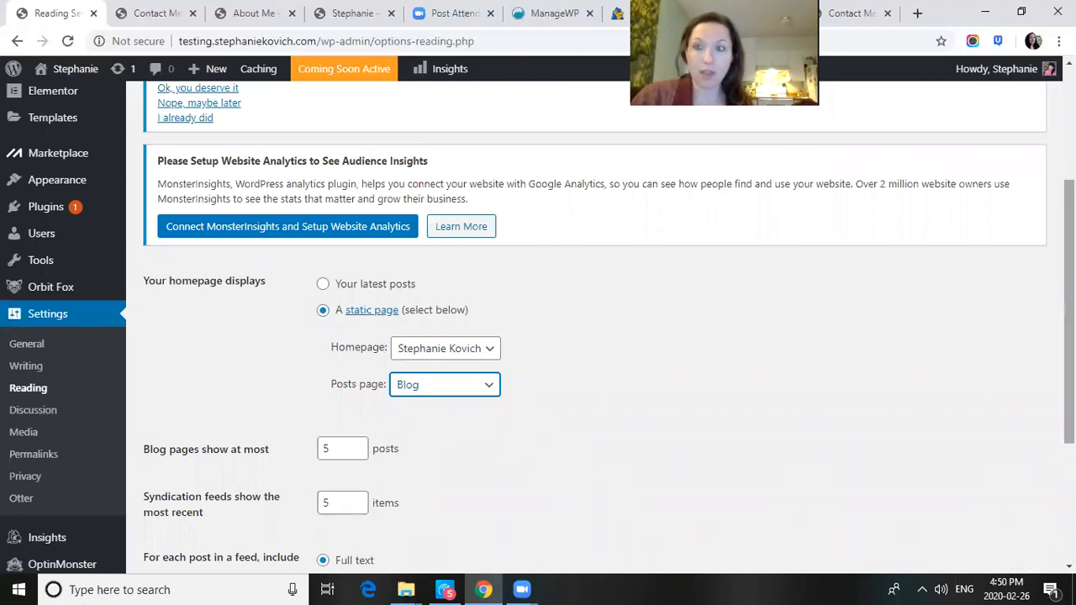
- Review the remaining Reading settings and save the changes
{"action": "scroll", "coordinate": [452, 263], "scroll_direction": "down", "scroll_amount": 1}
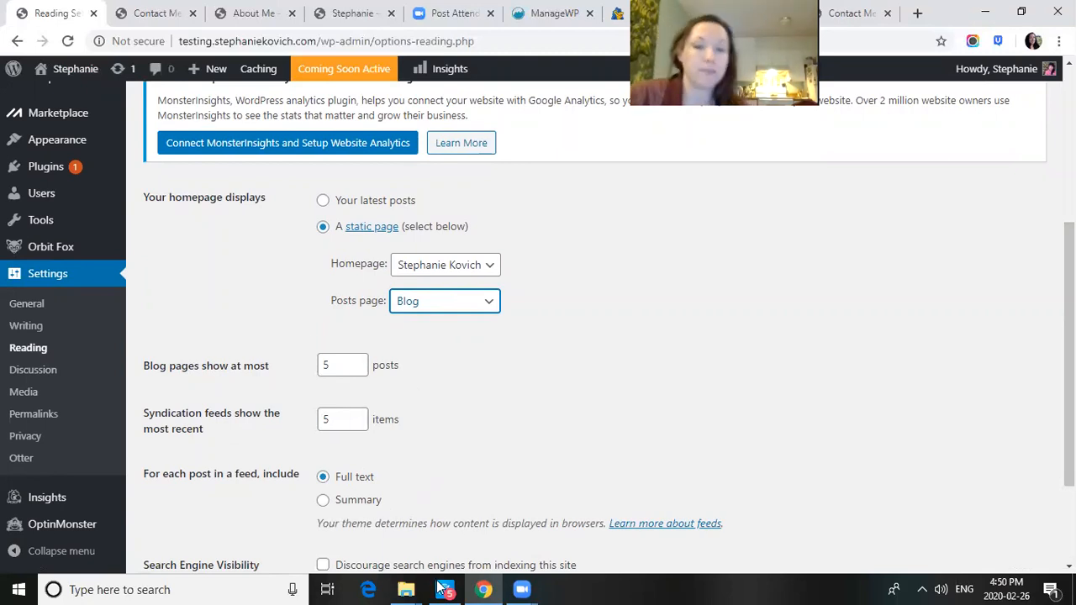
{"action": "left_click_drag", "start_coordinate": [1069, 354], "coordinate": [1069, 429]}
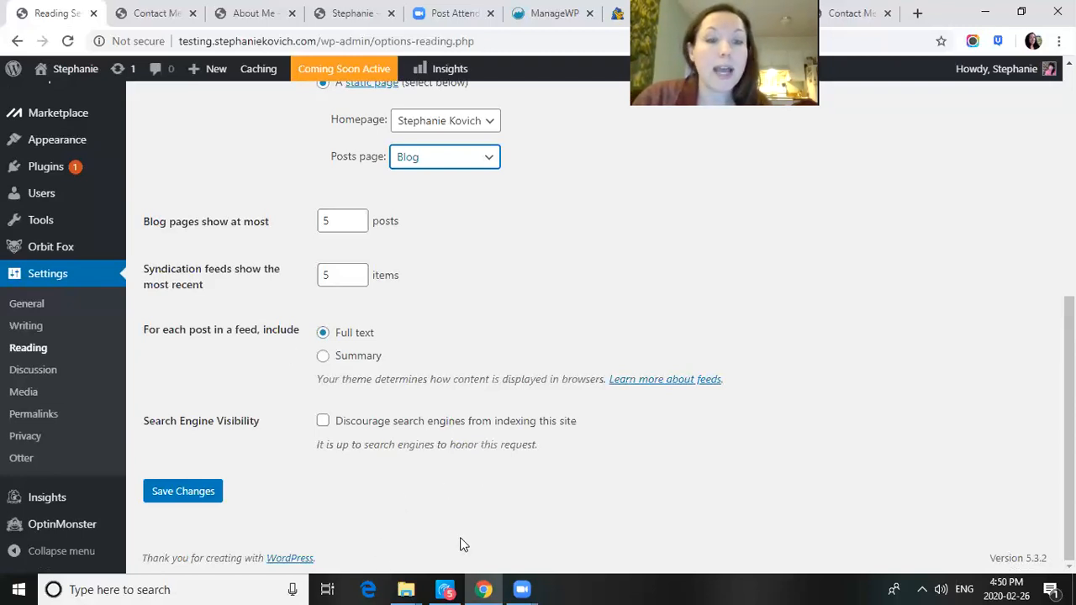
{"action": "left_click", "coordinate": [164, 492]}
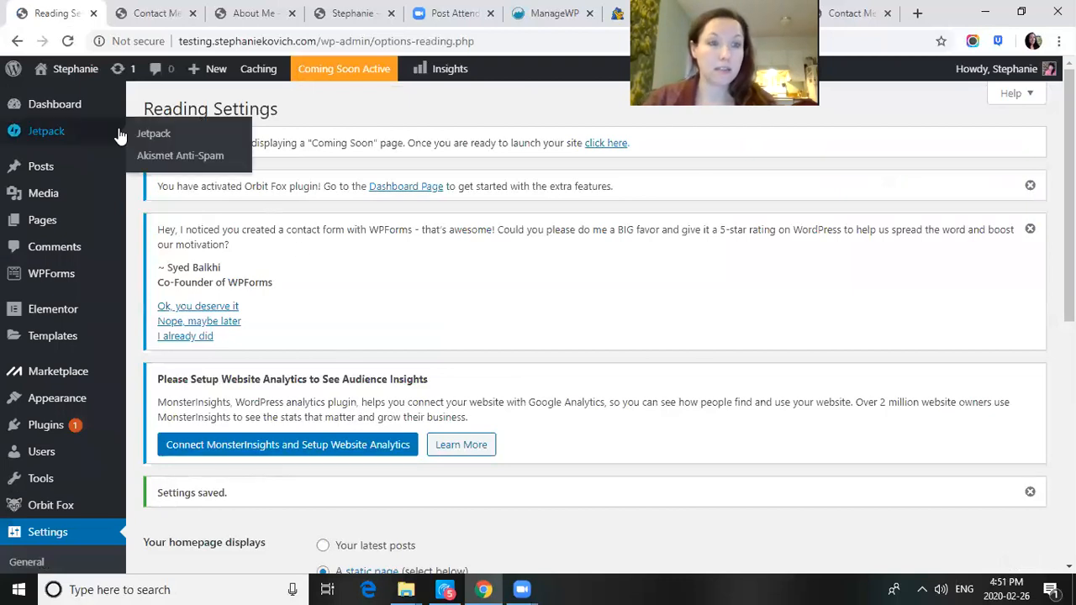
- Open the list of all posts and start a new post
{"action": "mouse_move", "coordinate": [120, 171]}
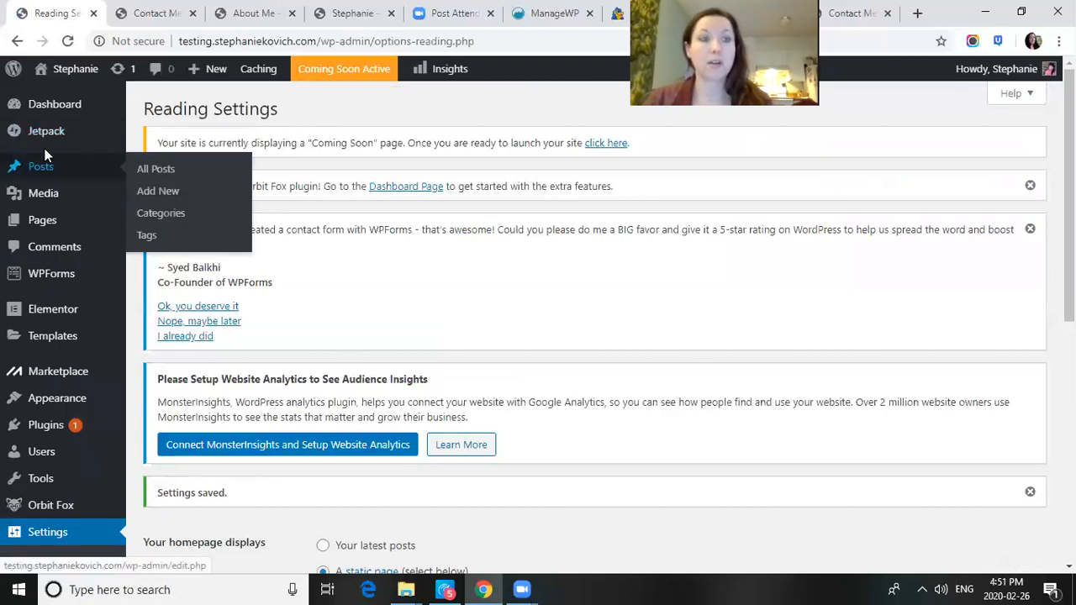
{"action": "mouse_move", "coordinate": [42, 181]}
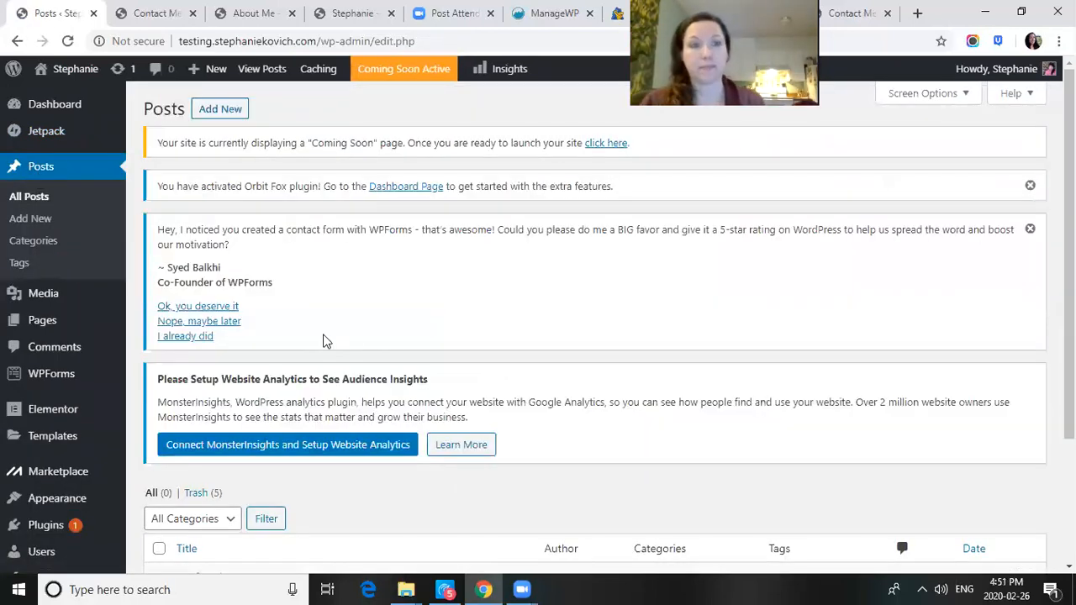
{"action": "left_click", "coordinate": [223, 116]}
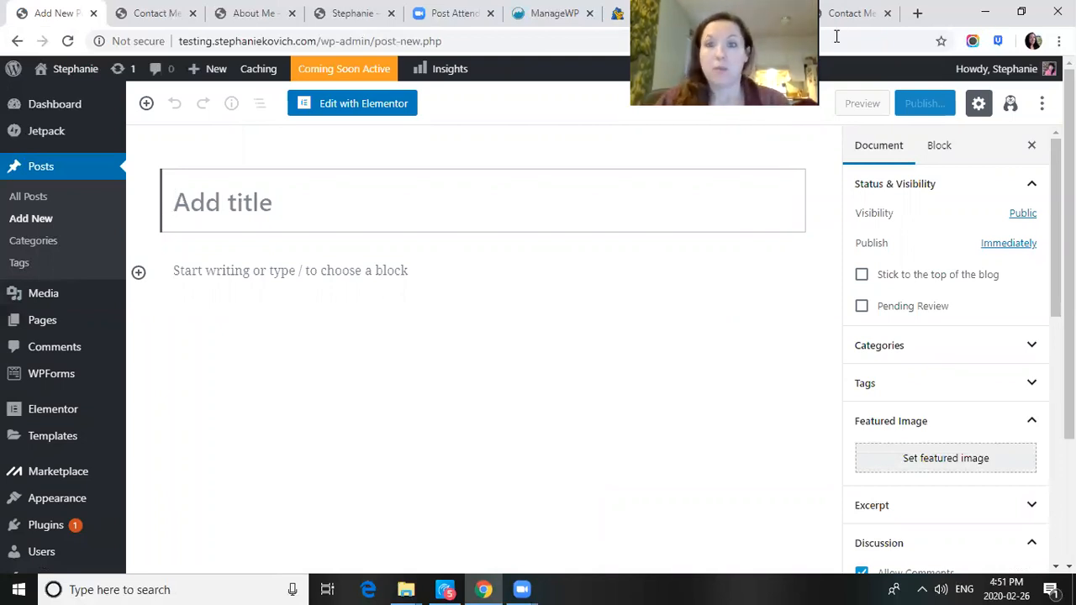
- Open the blog post "Top Fall Hikes Near the Lower Mainland Area." on the lowermainlandhikers.com site
{"action": "left_click", "coordinate": [751, 14]}
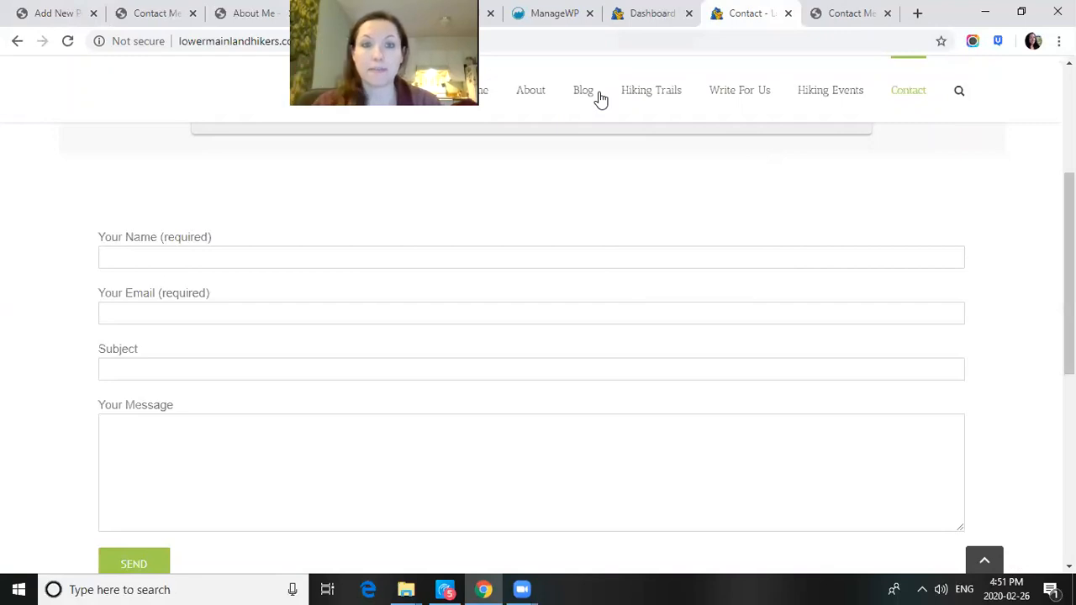
{"action": "left_click", "coordinate": [582, 96]}
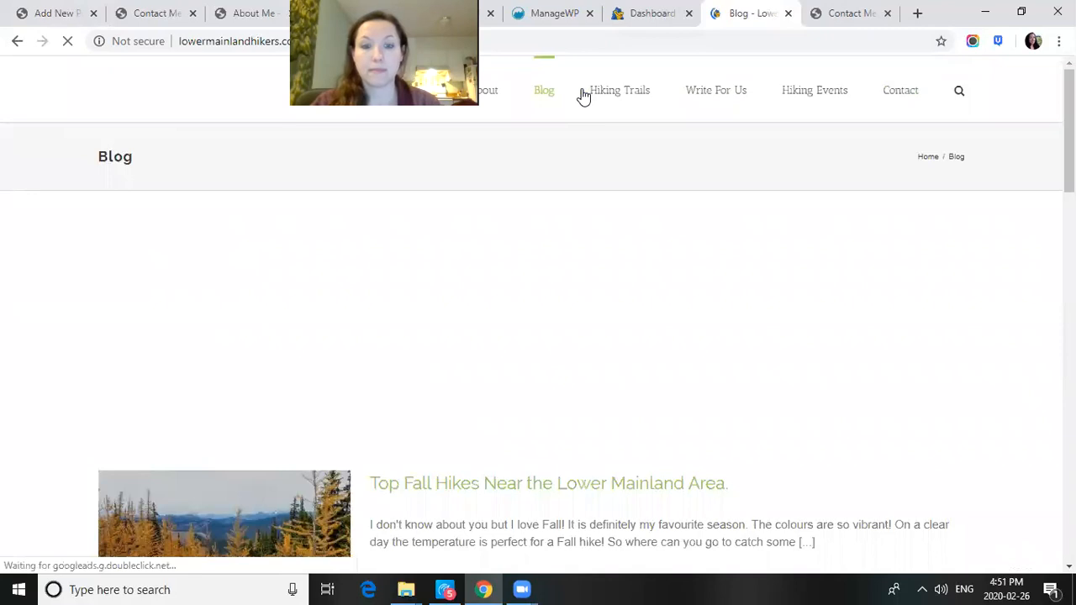
{"action": "left_click", "coordinate": [460, 495]}
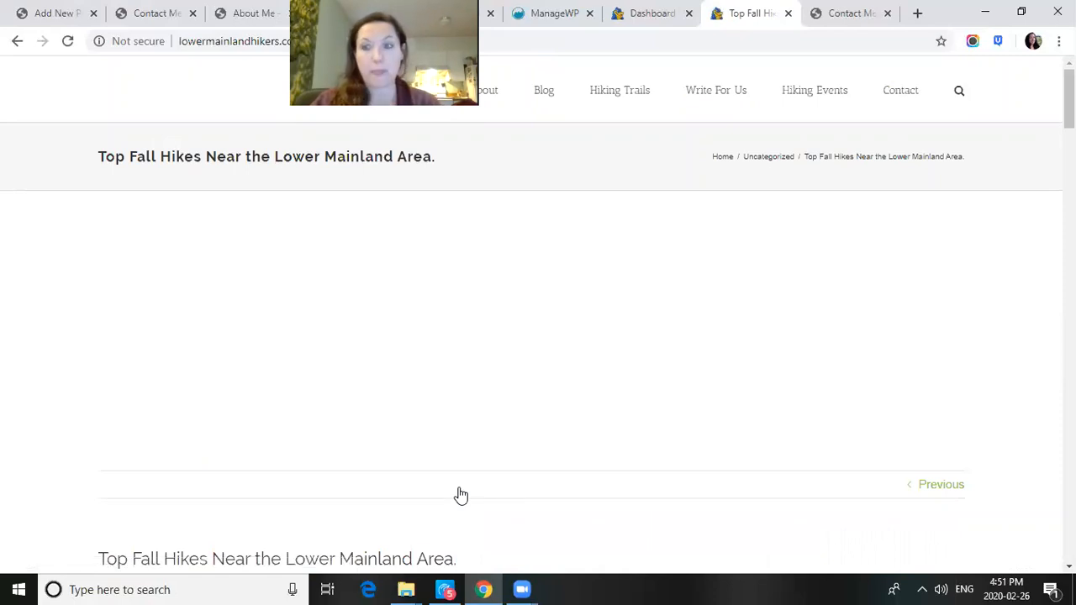
- Copy the whole hiking post, from its title heading through the closing "Happy hiking!" line
{"action": "scroll", "coordinate": [538, 336], "scroll_direction": "down", "scroll_amount": 2}
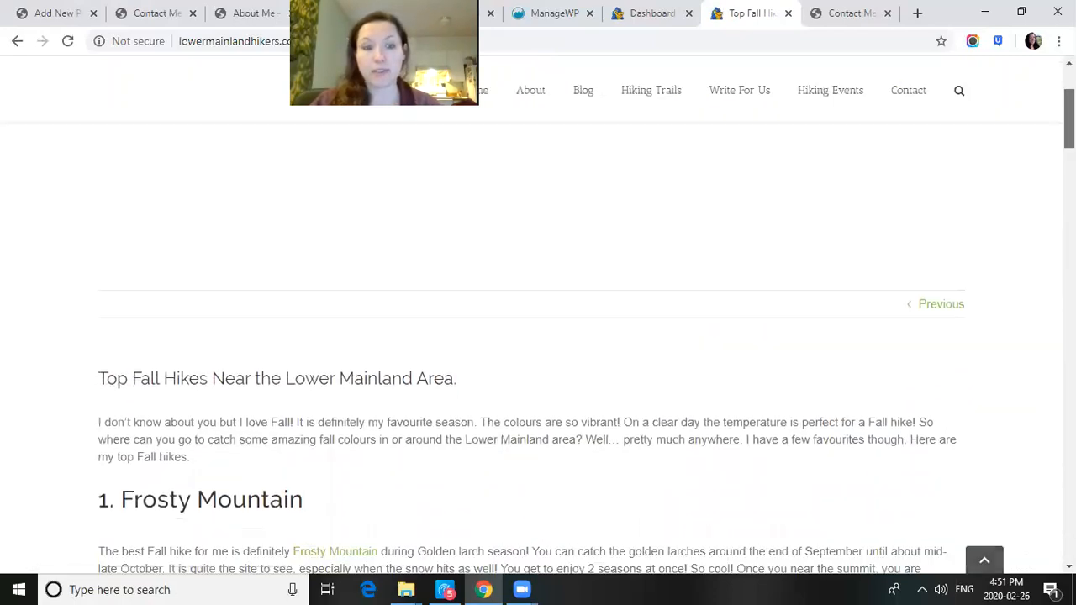
{"action": "scroll", "coordinate": [538, 337], "scroll_direction": "down", "scroll_amount": 2}
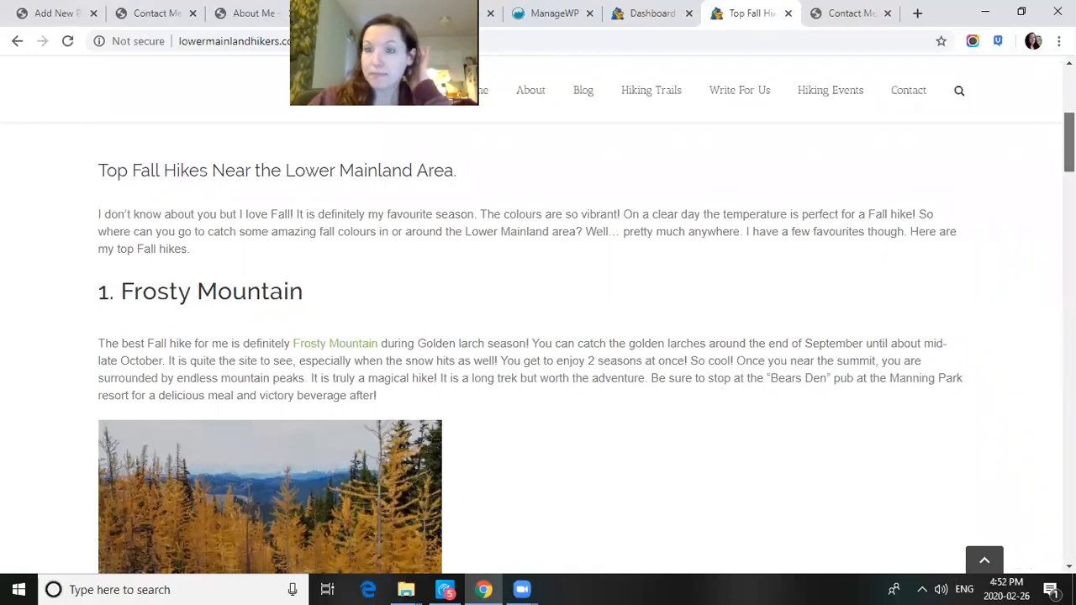
{"action": "scroll", "coordinate": [538, 336], "scroll_direction": "down", "scroll_amount": 10}
{"action": "scroll", "coordinate": [538, 336], "scroll_direction": "down", "scroll_amount": 15}
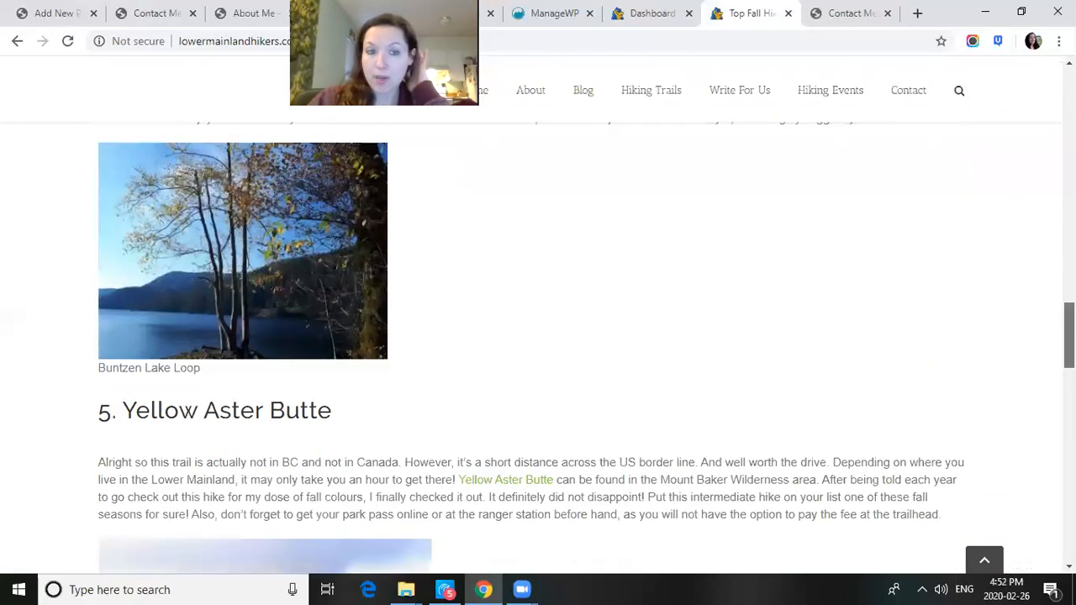
{"action": "scroll", "coordinate": [539, 336], "scroll_direction": "up", "scroll_amount": 10}
{"action": "scroll", "coordinate": [286, 491], "scroll_direction": "down", "scroll_amount": 5}
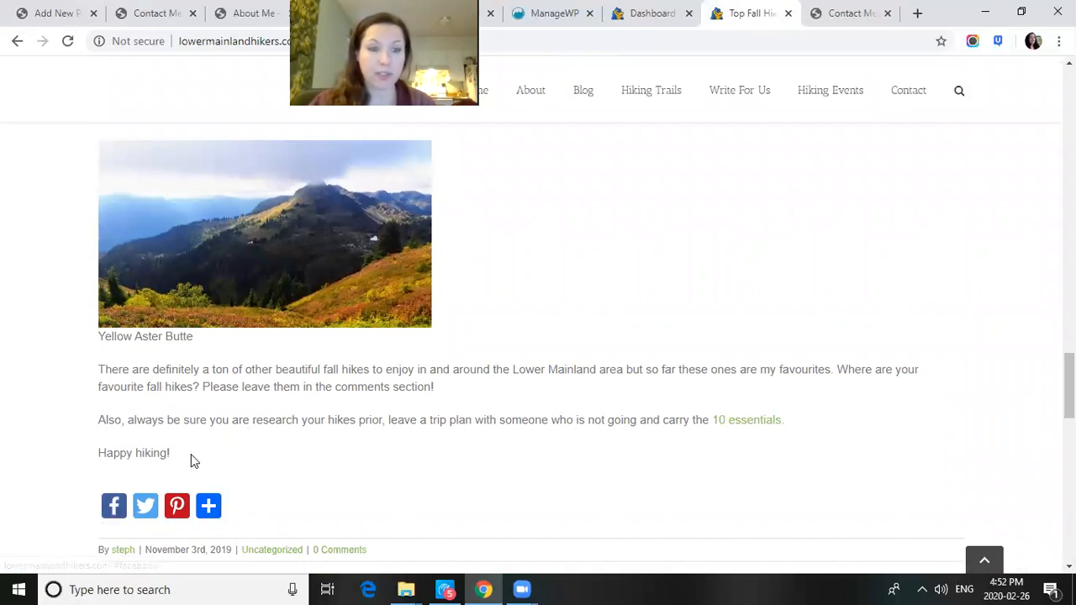
{"action": "left_click_drag", "start_coordinate": [188, 452], "coordinate": [98, 325]}
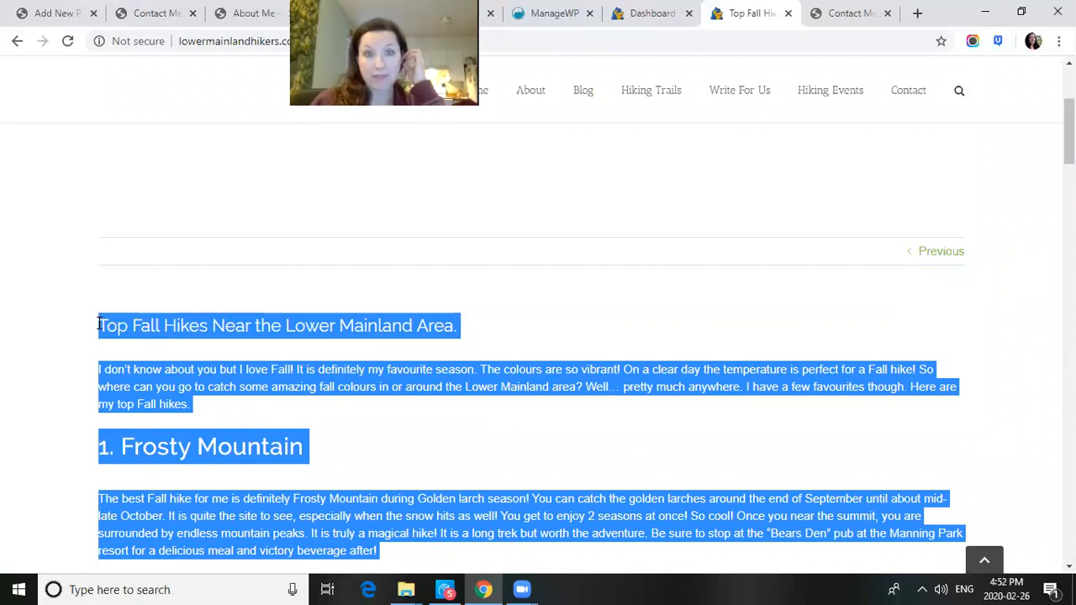
{"action": "right_click", "coordinate": [168, 367]}
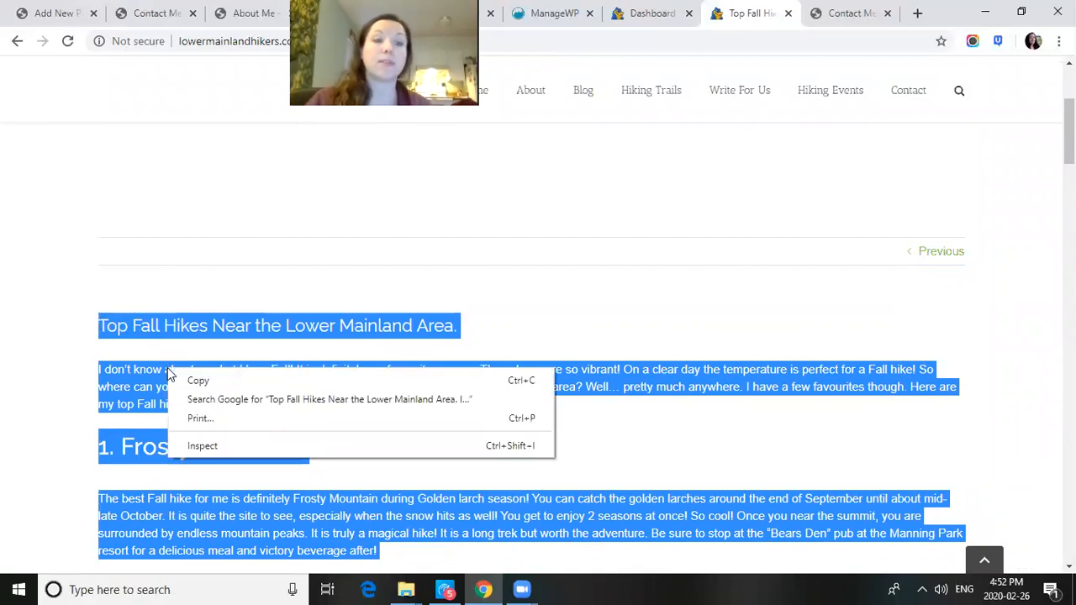
{"action": "left_click", "coordinate": [199, 379]}
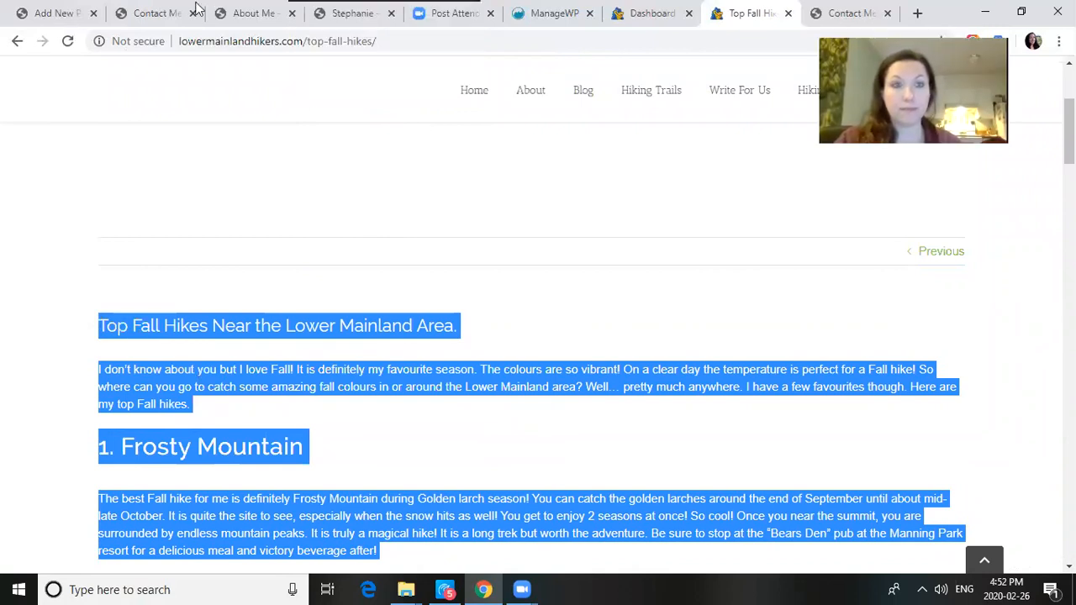
- Return to the new WordPress post and title it "Top Fall Hikes"
{"action": "left_click", "coordinate": [248, 13]}
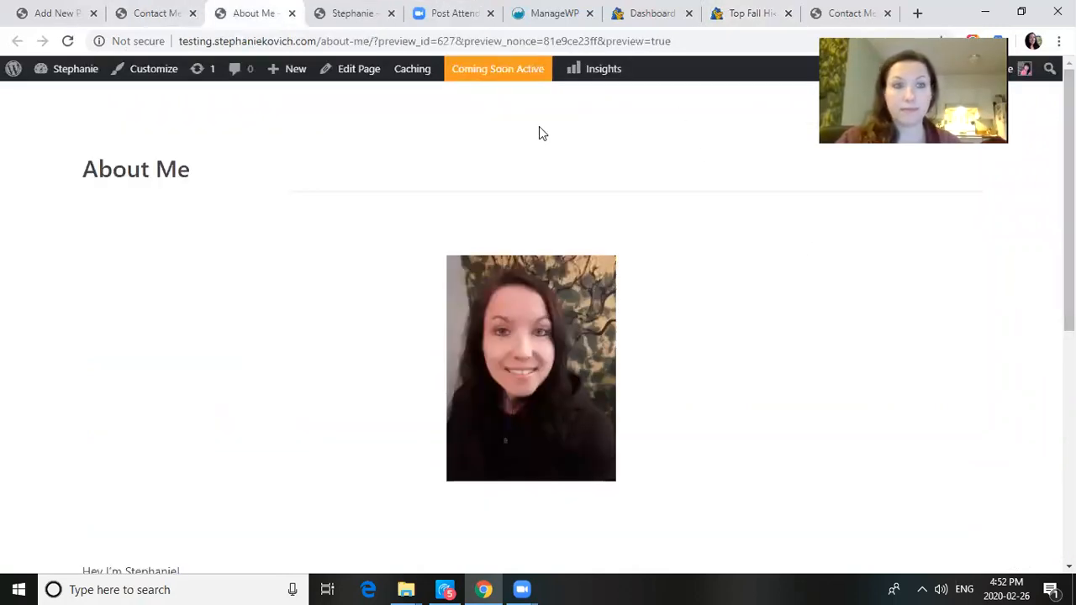
{"action": "left_click", "coordinate": [72, 10]}
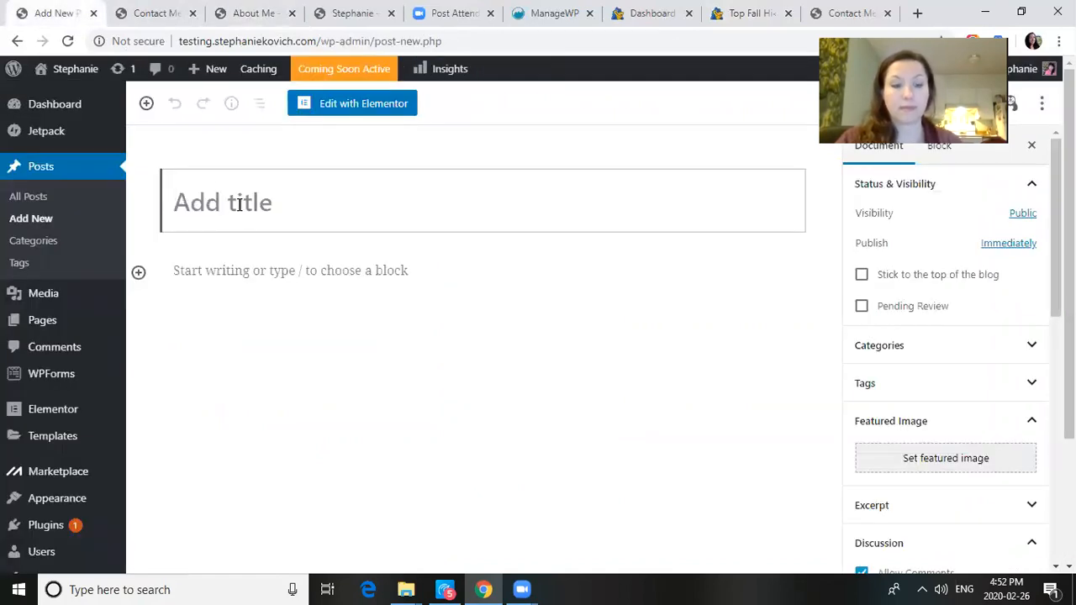
{"action": "type", "text": "Top fall"}
{"action": "key", "text": "BackSpace"}
{"action": "key", "text": "BackSpace"}
{"action": "key", "text": "BackSpace"}
{"action": "key", "text": "BackSpace"}
{"action": "type", "text": "Fall Hikes"}
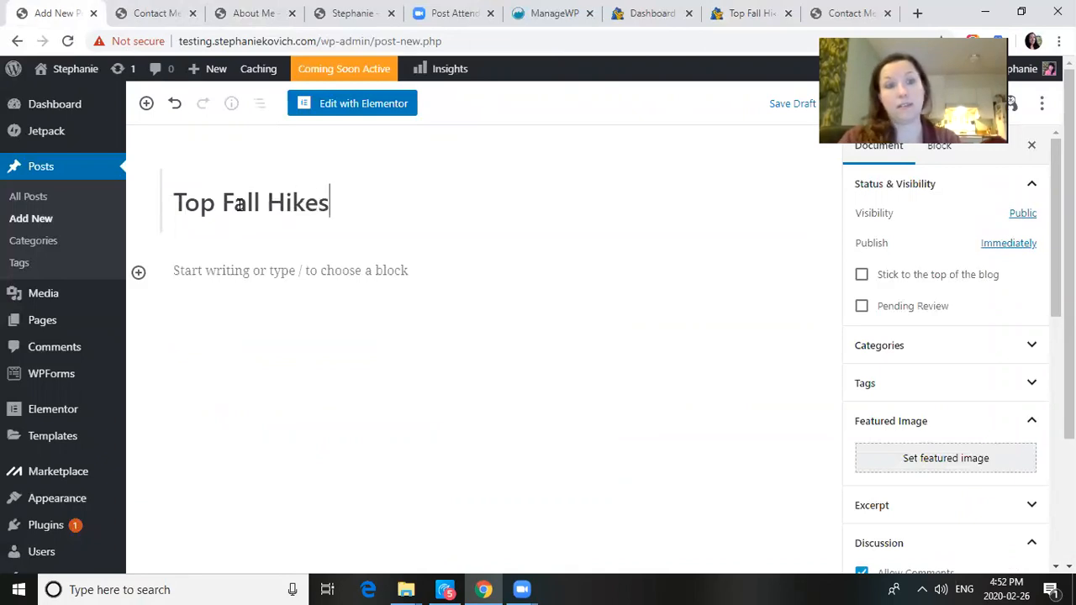
- Paste the copied hiking post into the body of the "Top Fall Hikes" post and publish it
{"action": "left_click", "coordinate": [200, 266]}
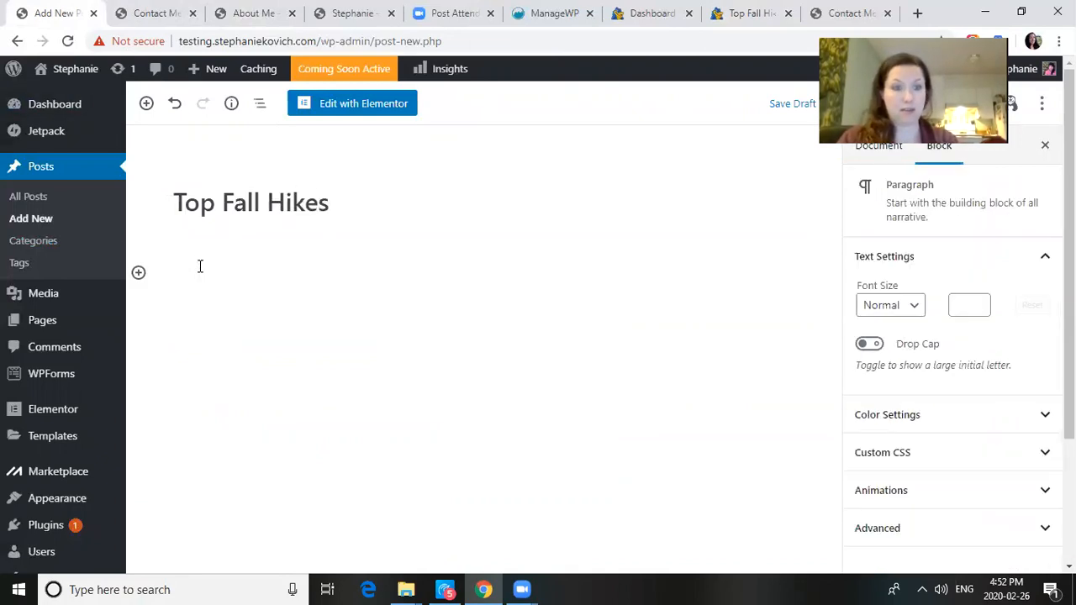
{"action": "left_click", "coordinate": [139, 273]}
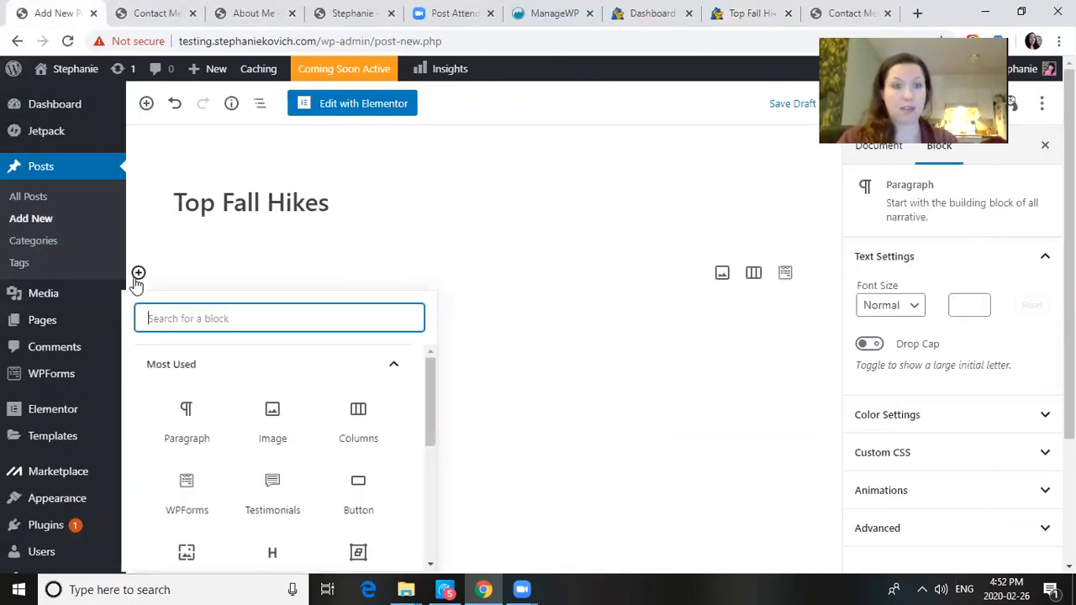
{"action": "left_click", "coordinate": [193, 436]}
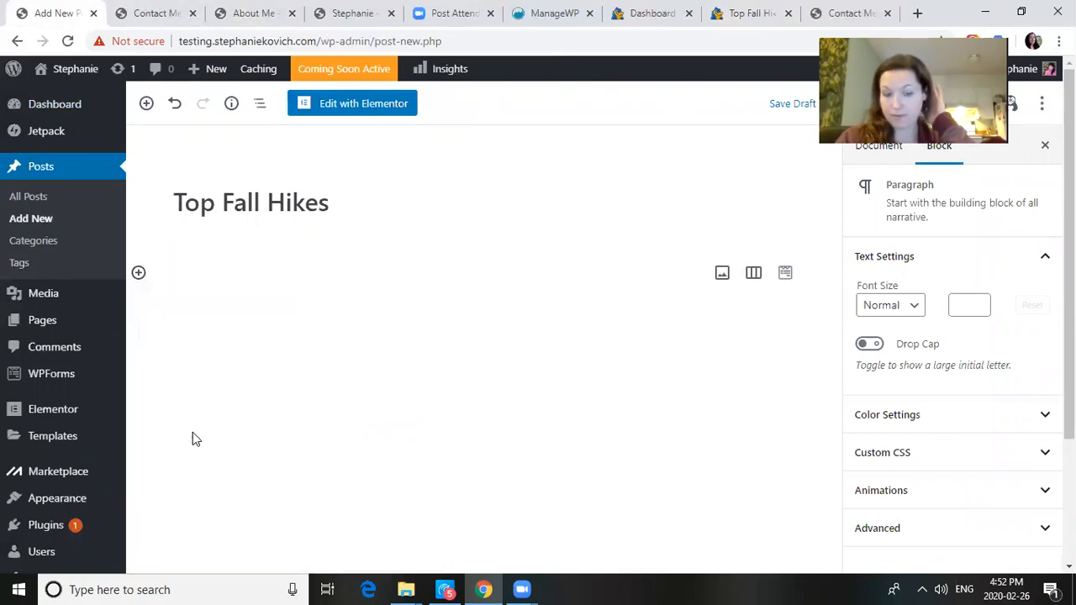
{"action": "key", "text": "ctrl+v"}
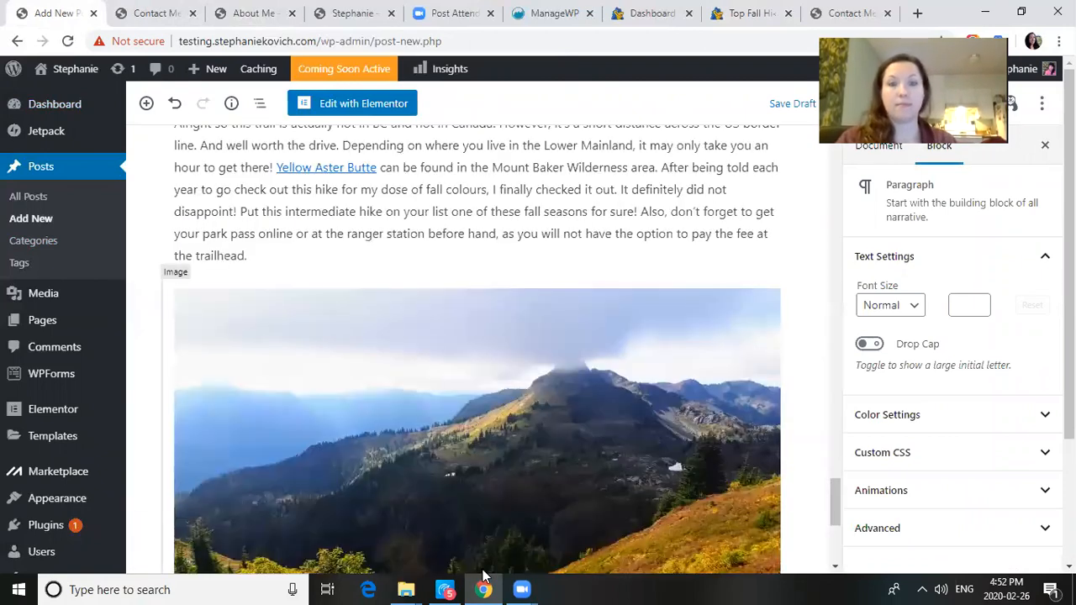
{"action": "left_click_drag", "start_coordinate": [835, 499], "coordinate": [833, 33]}
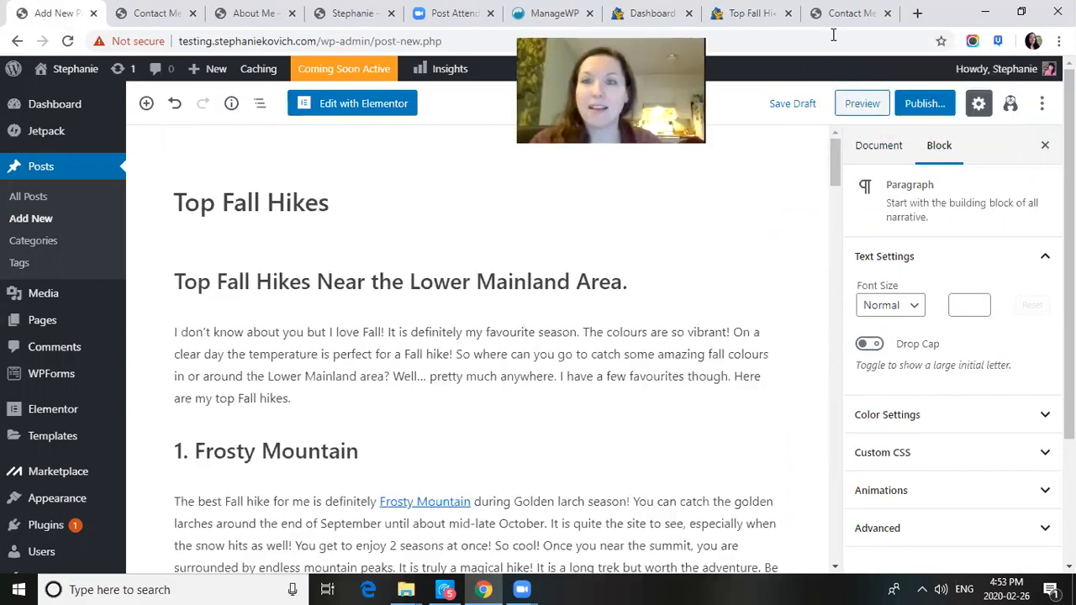
{"action": "left_click", "coordinate": [925, 105]}
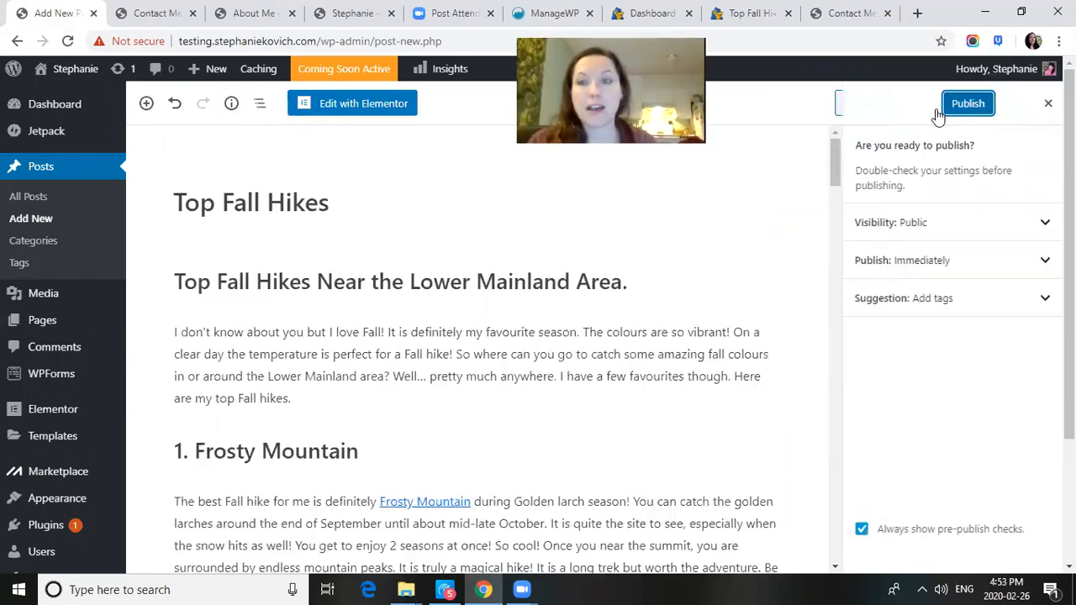
{"action": "left_click", "coordinate": [981, 105]}
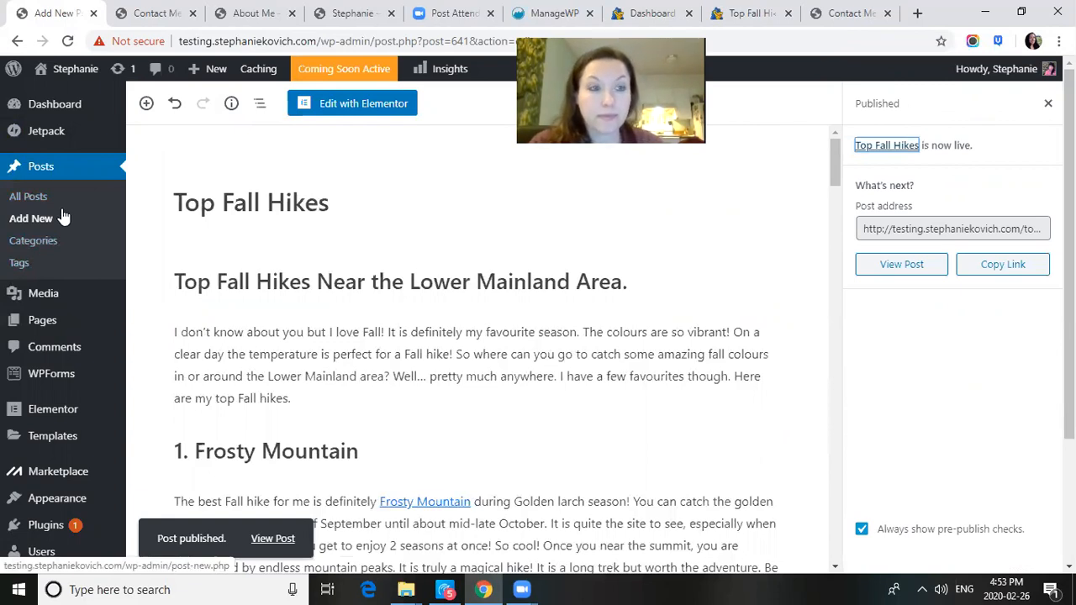
- Start another new post and go back to the fall hikes article on lowermainlandhikers.com
{"action": "left_click", "coordinate": [40, 224]}
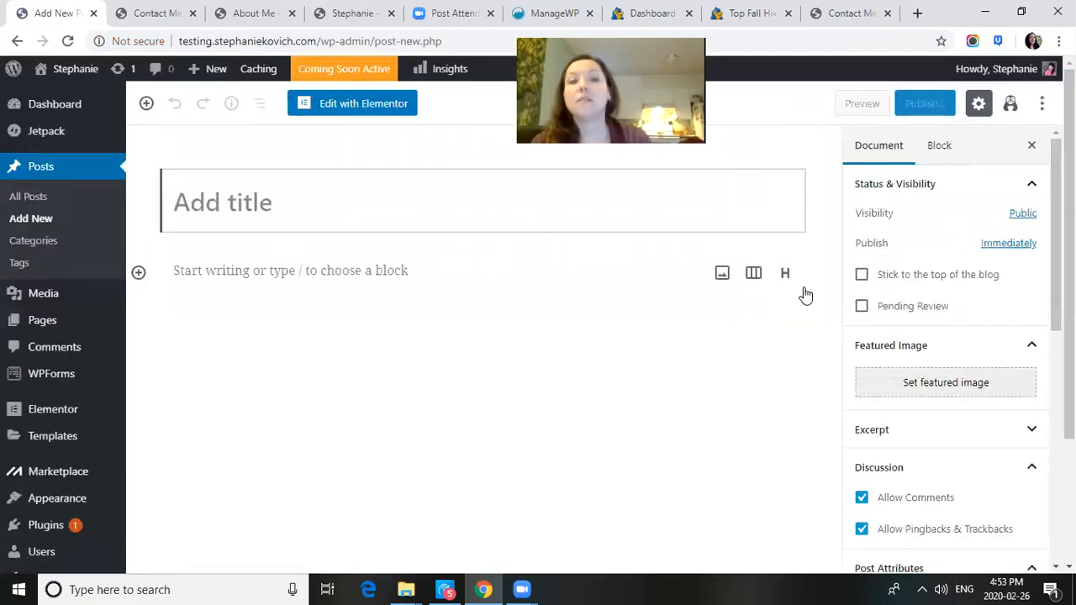
{"action": "left_click", "coordinate": [761, 13]}
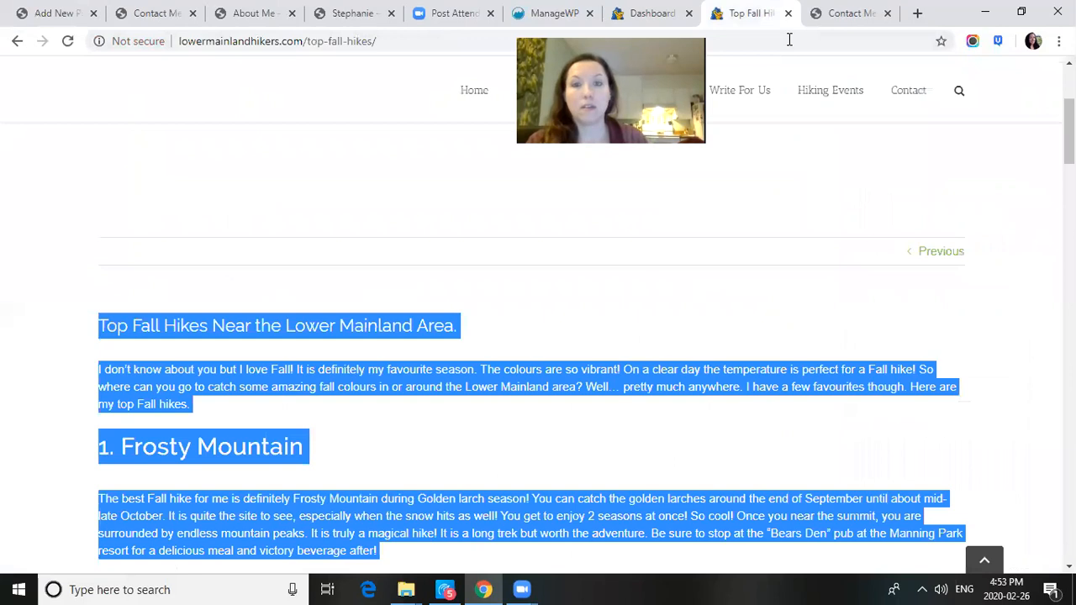
{"action": "left_click", "coordinate": [586, 204]}
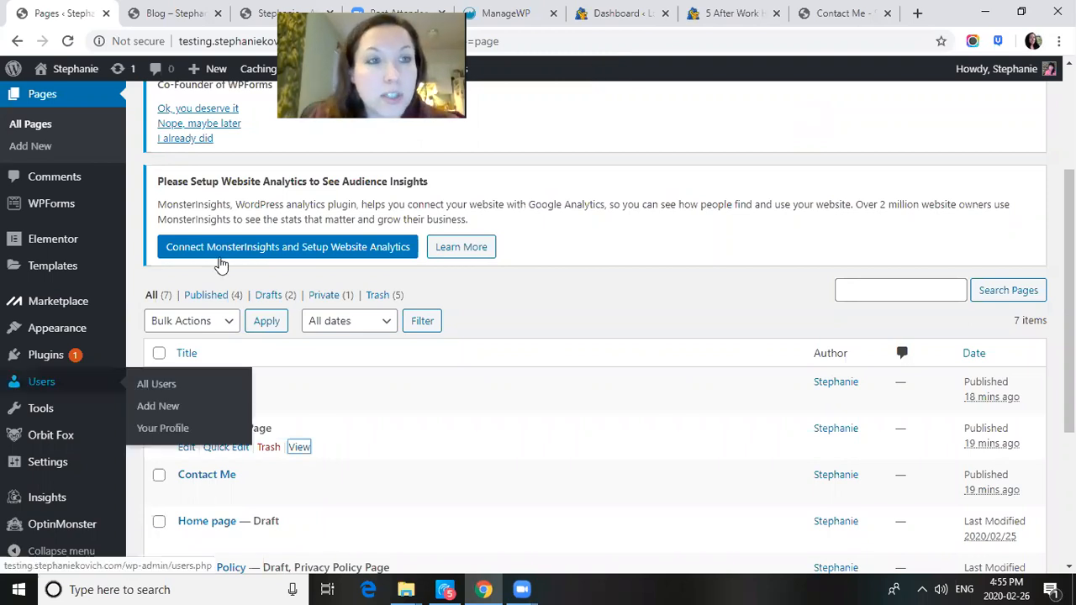
- Review the published post excerpts on the site's Blog page
{"action": "left_click", "coordinate": [165, 14]}
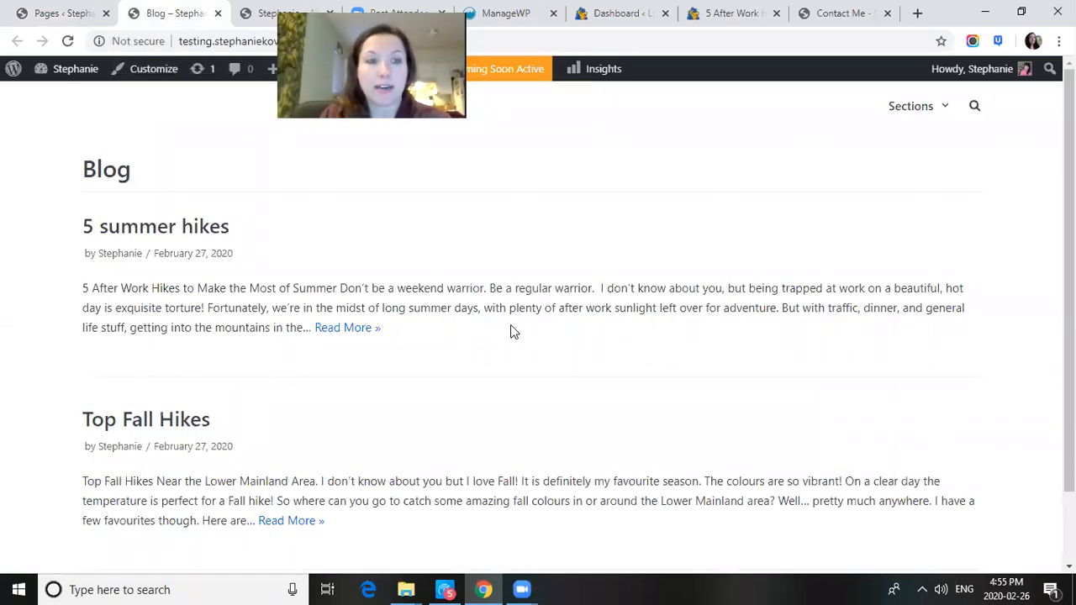
{"action": "scroll", "coordinate": [514, 331], "scroll_direction": "down", "scroll_amount": 1}
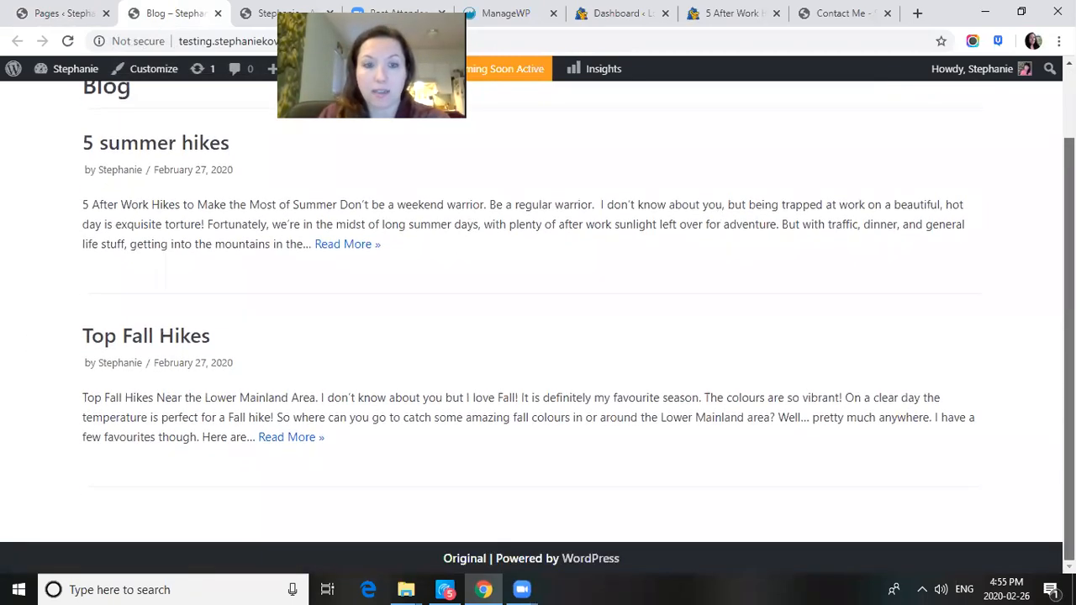
{"action": "scroll", "coordinate": [591, 248], "scroll_direction": "up", "scroll_amount": 1}
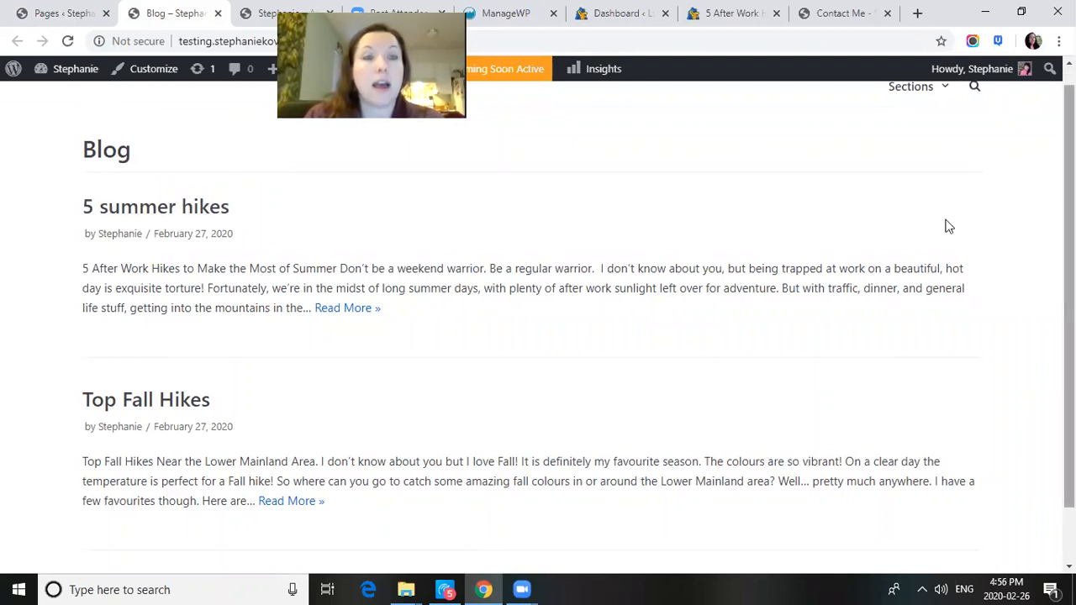
- Open the "Top Fall Hikes" post for editing from the list of all posts
{"action": "left_click", "coordinate": [91, 15]}
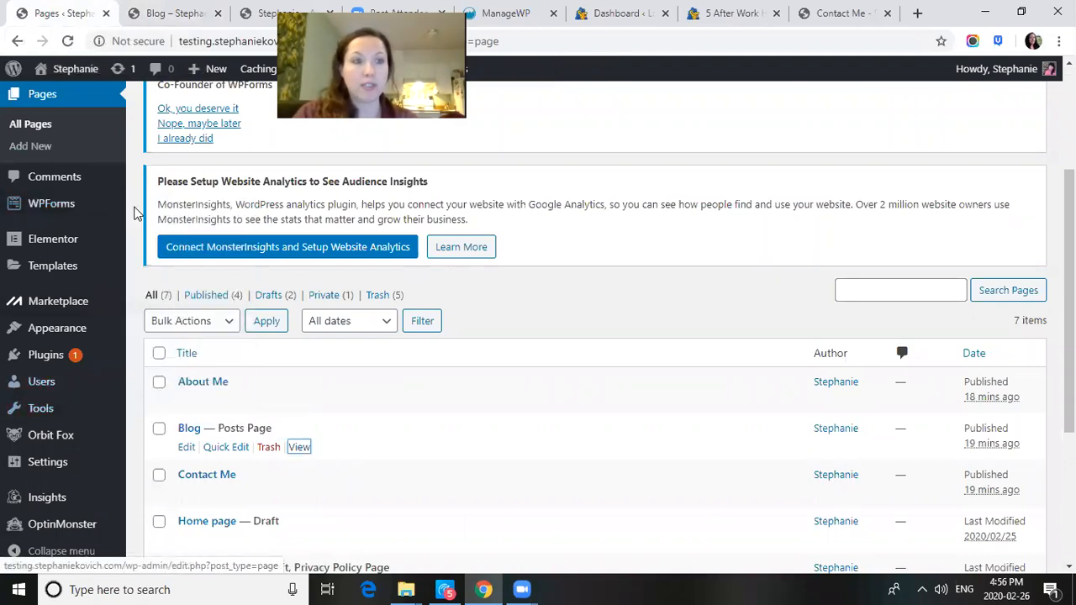
{"action": "scroll", "coordinate": [938, 380], "scroll_direction": "up", "scroll_amount": 3}
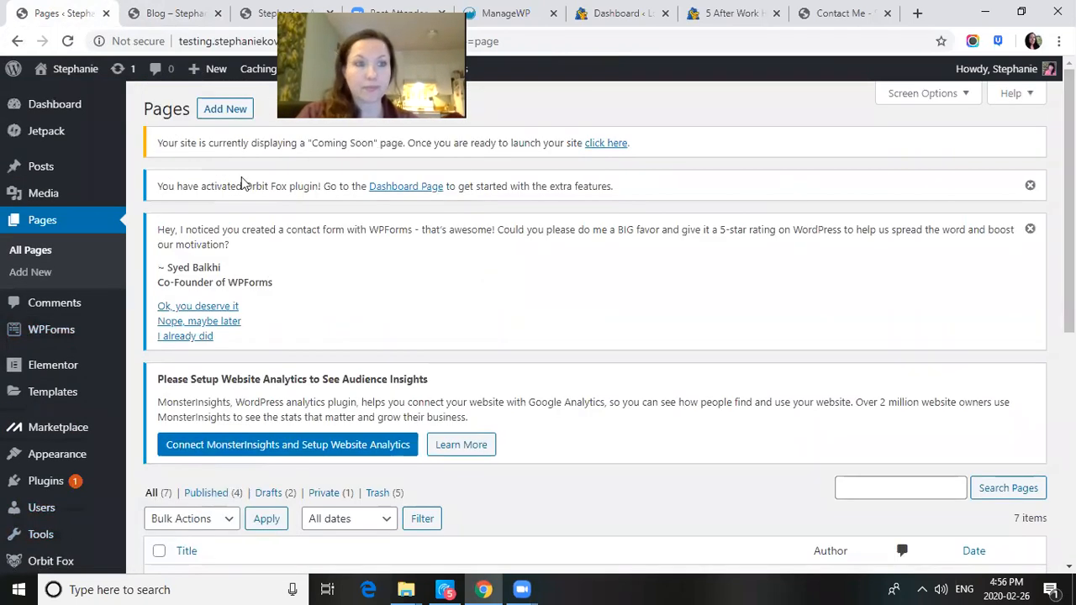
{"action": "left_click", "coordinate": [90, 171]}
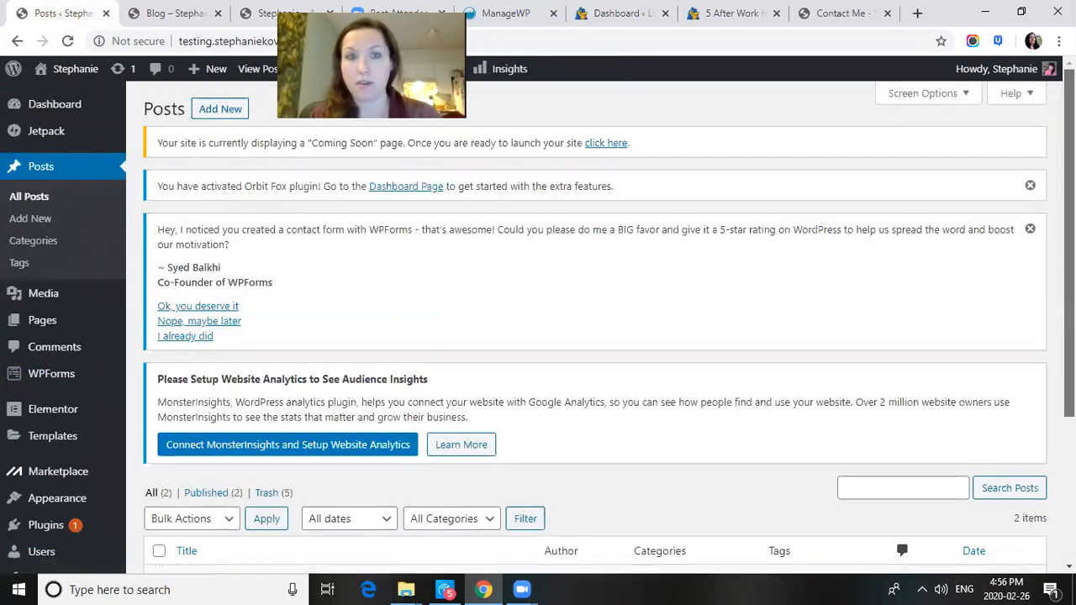
{"action": "scroll", "coordinate": [501, 476], "scroll_direction": "down", "scroll_amount": 3}
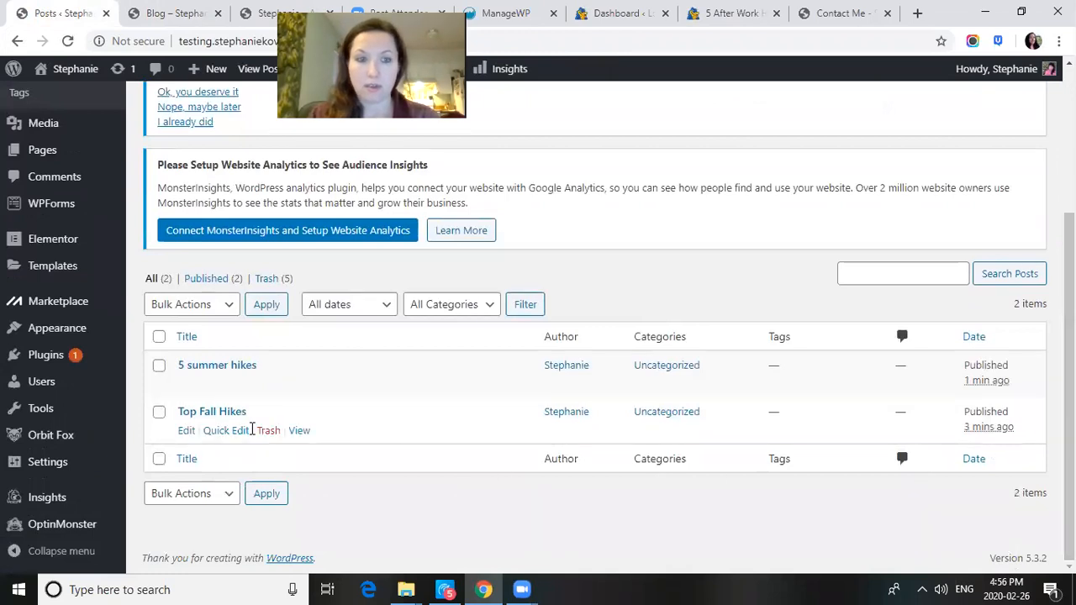
{"action": "left_click", "coordinate": [226, 414]}
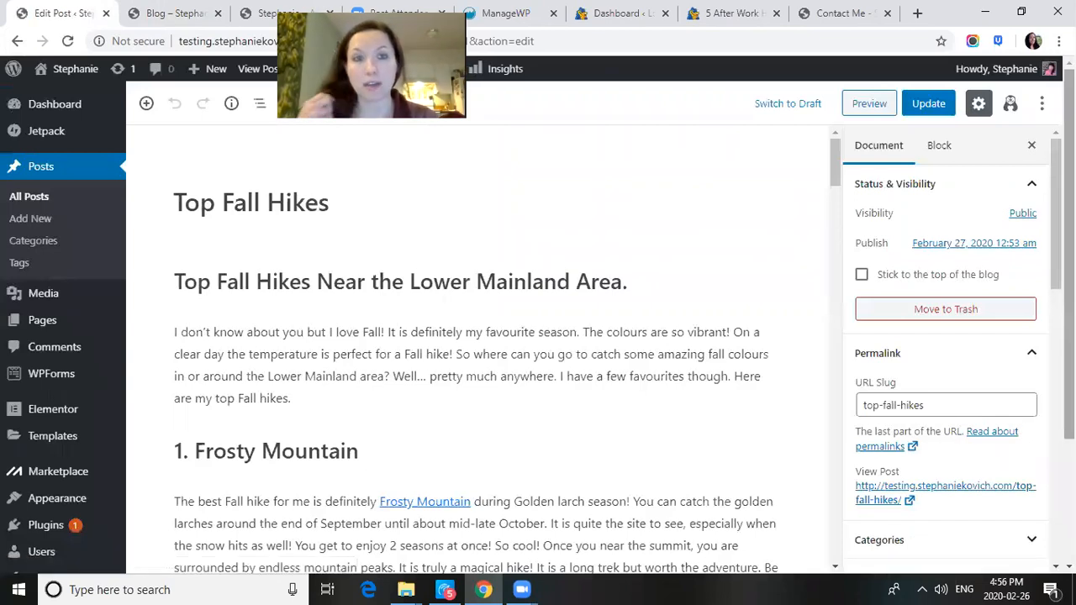
- Open the post's featured image selection and choose the portrait taken in front of a green garden from the media library
{"action": "scroll", "coordinate": [63, 336], "scroll_direction": "down", "scroll_amount": 3}
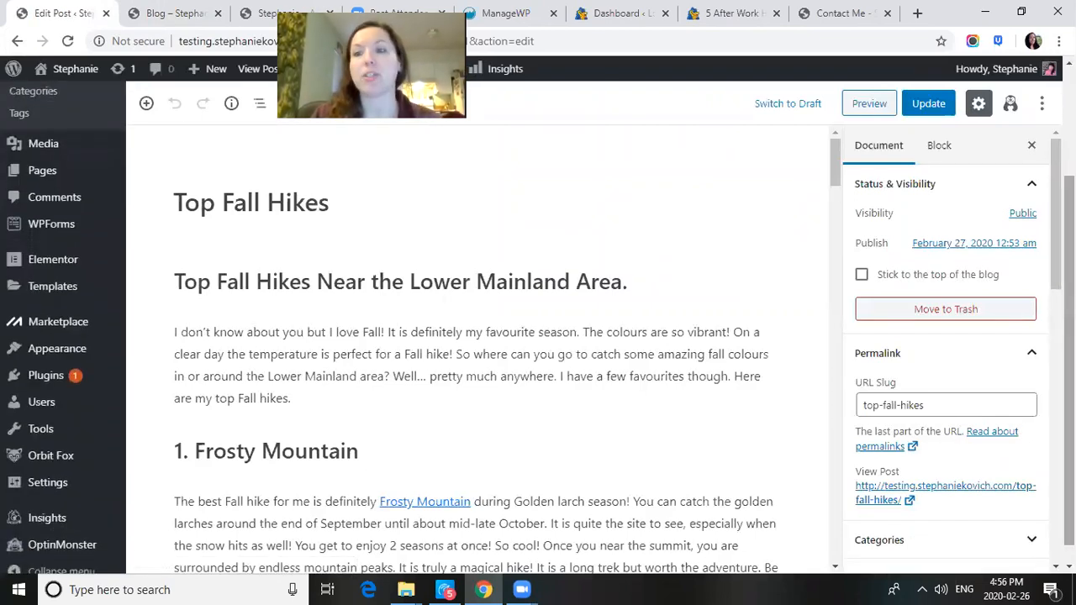
{"action": "scroll", "coordinate": [946, 370], "scroll_direction": "down", "scroll_amount": 2}
{"action": "scroll", "coordinate": [981, 392], "scroll_direction": "down", "scroll_amount": 2}
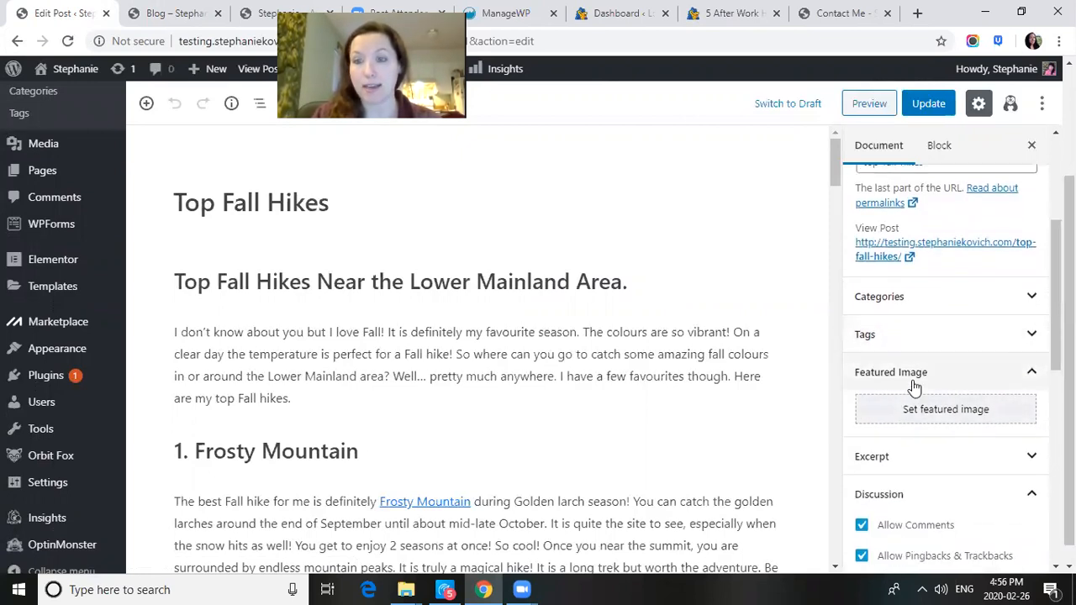
{"action": "left_click", "coordinate": [934, 417]}
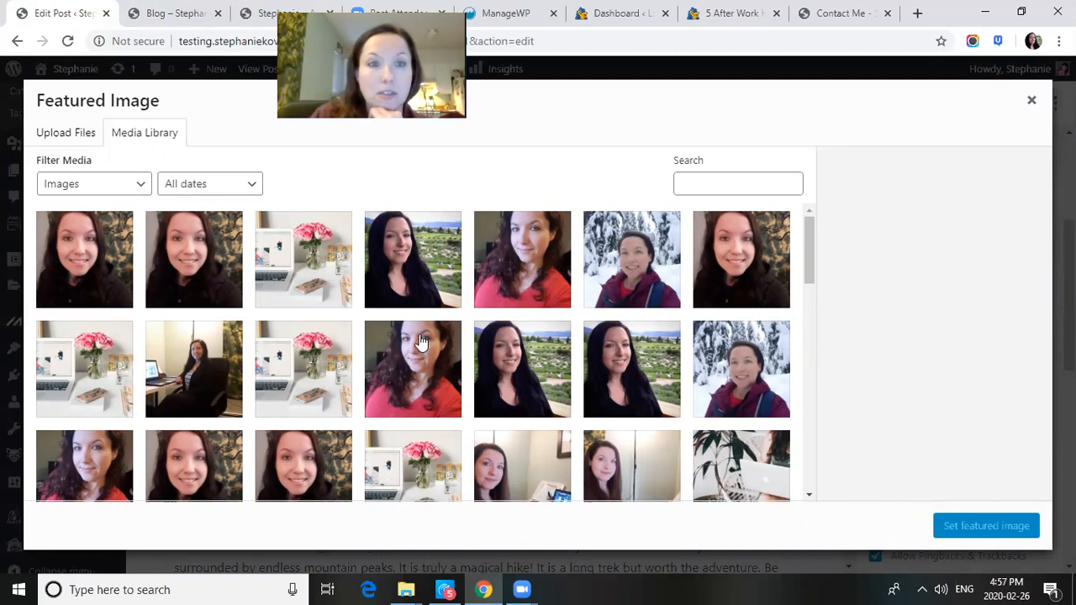
{"action": "left_click", "coordinate": [425, 261]}
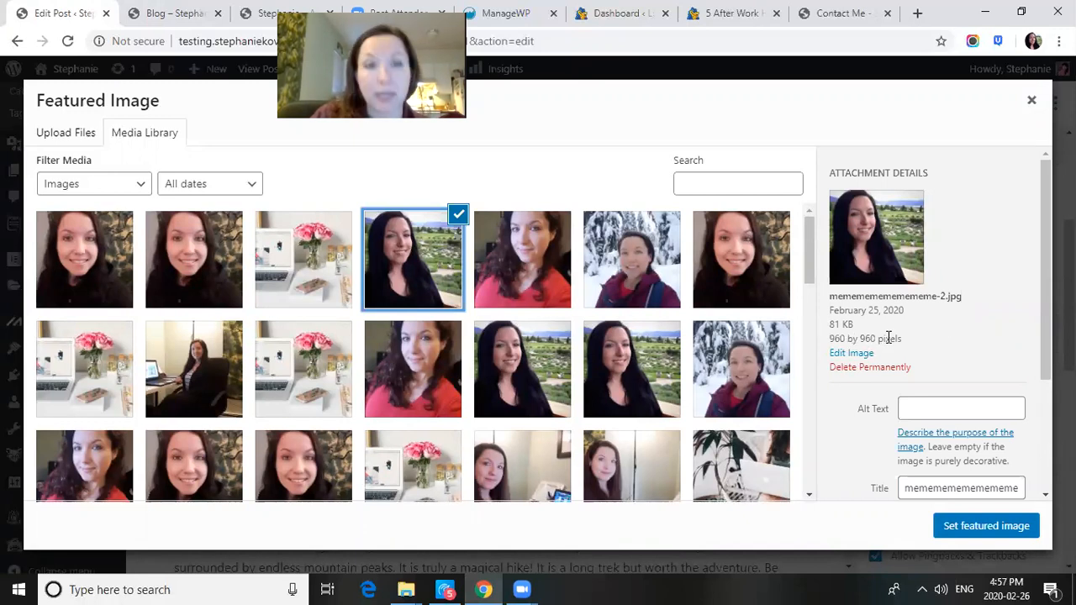
- Open the chosen portrait in the image editor and scale it to 300 × 300 pixels
{"action": "left_click", "coordinate": [858, 353]}
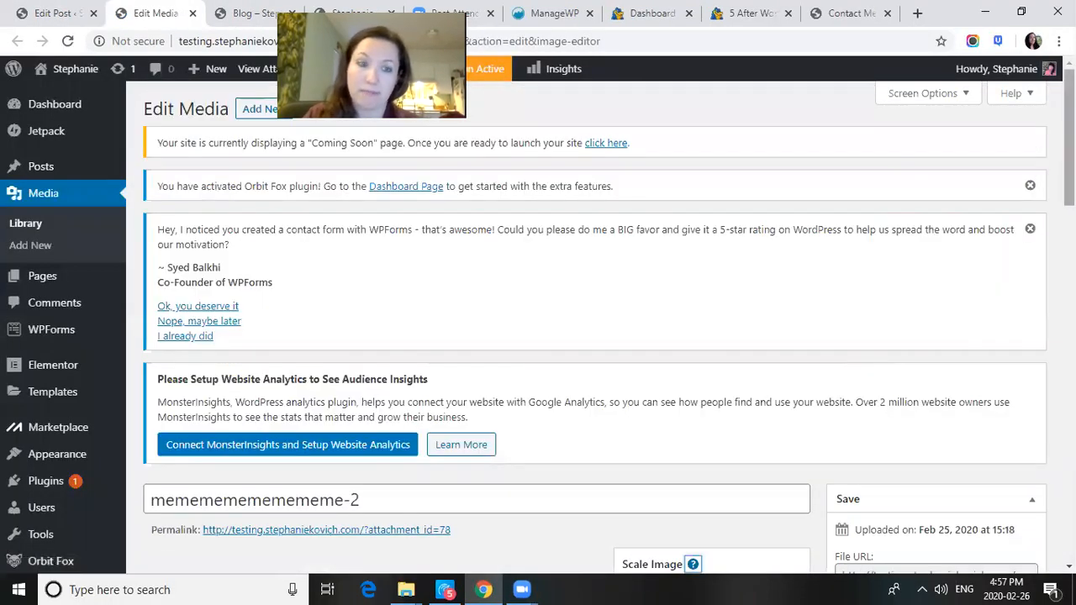
{"action": "scroll", "coordinate": [615, 356], "scroll_direction": "down", "scroll_amount": 3}
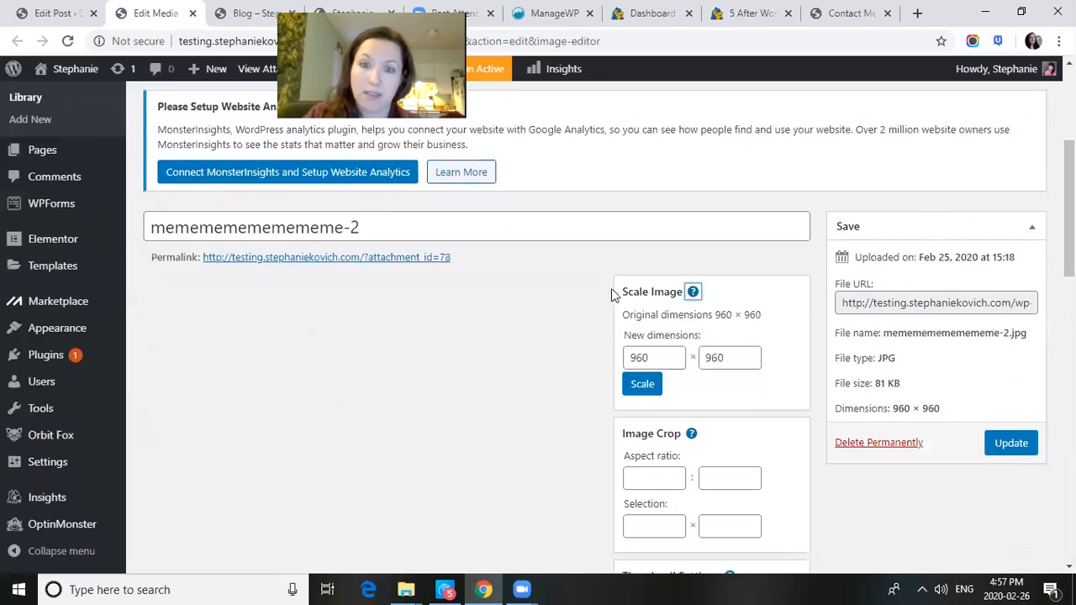
{"action": "double_click", "coordinate": [661, 357]}
{"action": "type", "text": "300"}
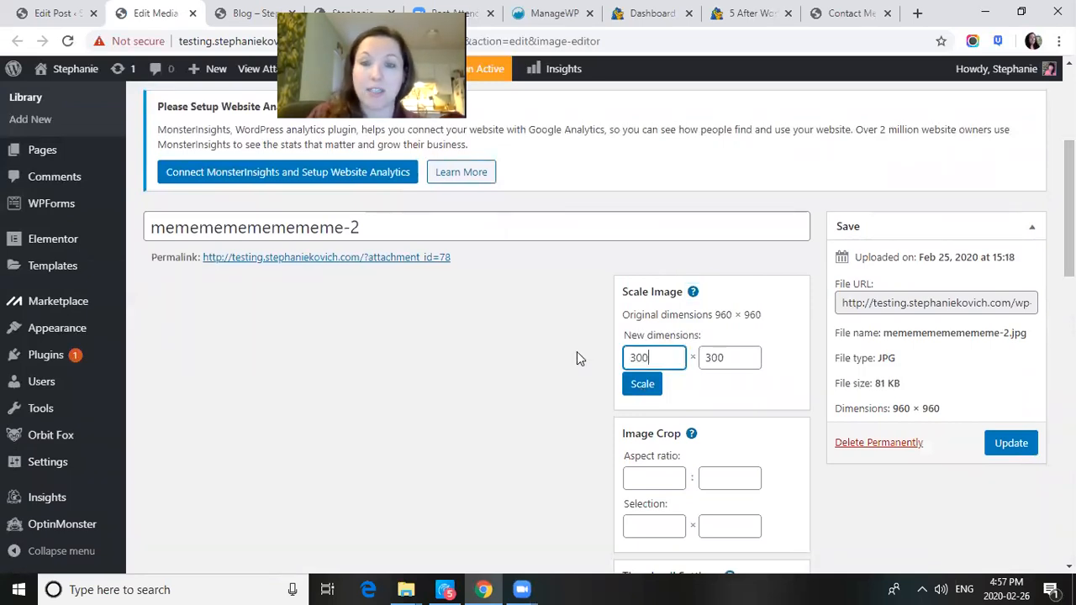
{"action": "left_click", "coordinate": [656, 388]}
{"action": "left_click", "coordinate": [659, 392]}
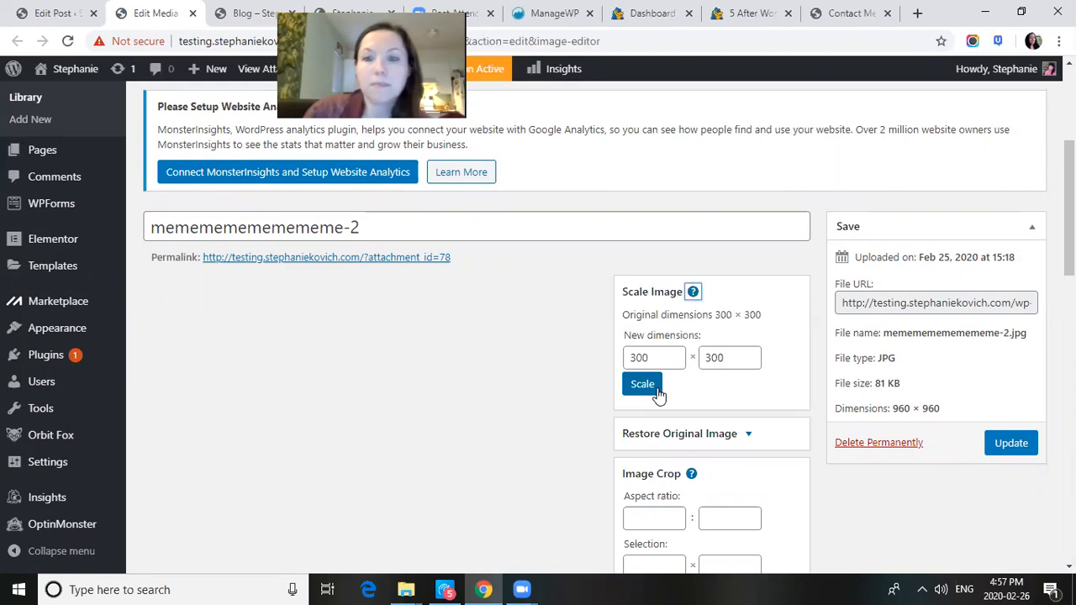
- Check the scaled portrait's details and update its media entry
{"action": "left_click_drag", "start_coordinate": [1070, 256], "coordinate": [1070, 272]}
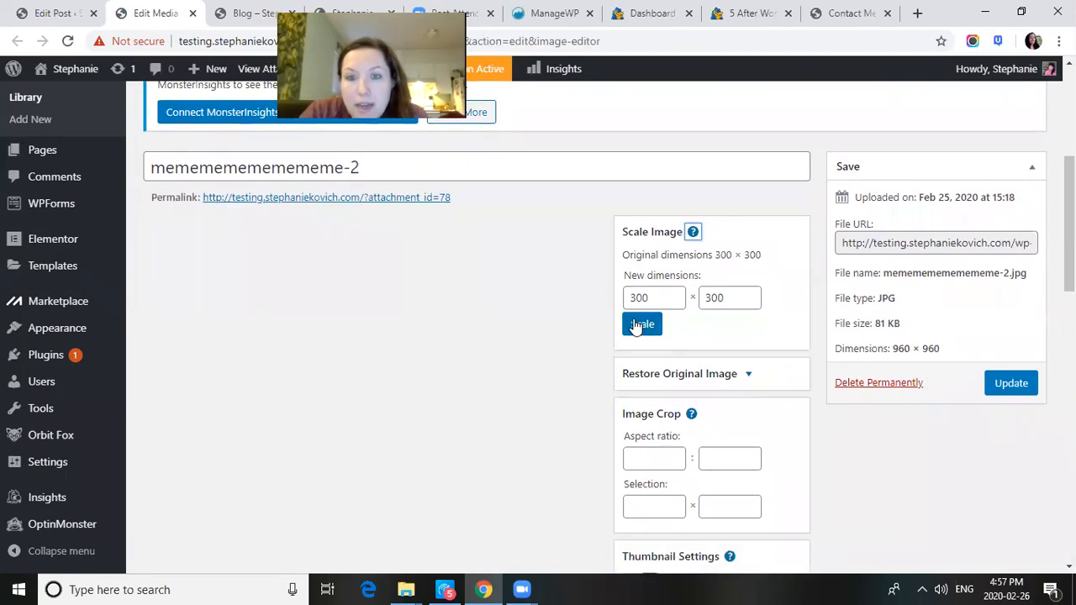
{"action": "scroll", "coordinate": [538, 337], "scroll_direction": "down", "scroll_amount": 3}
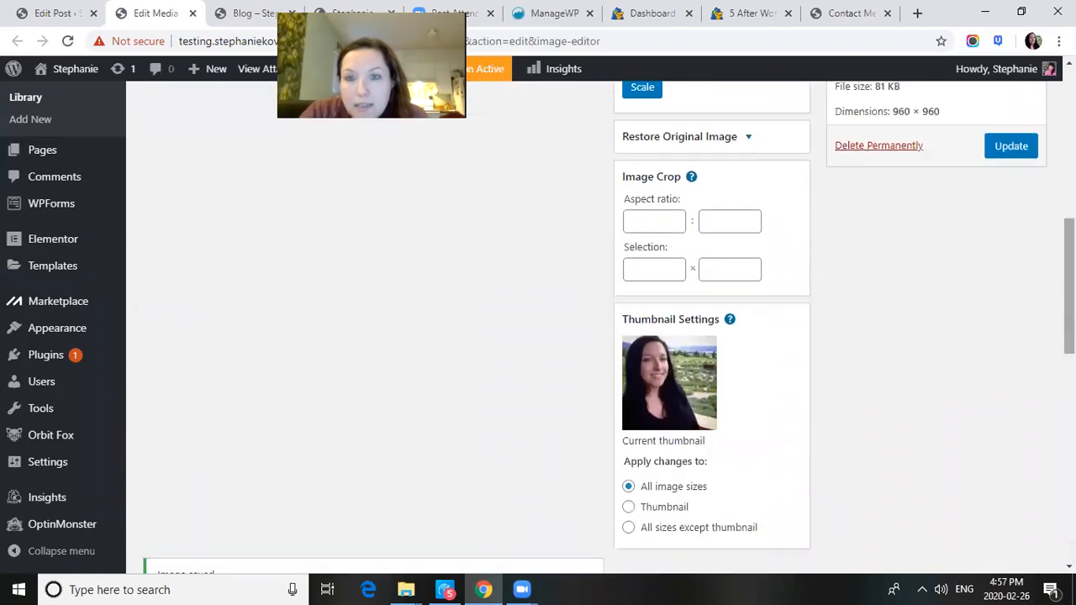
{"action": "scroll", "coordinate": [539, 336], "scroll_direction": "up", "scroll_amount": 1}
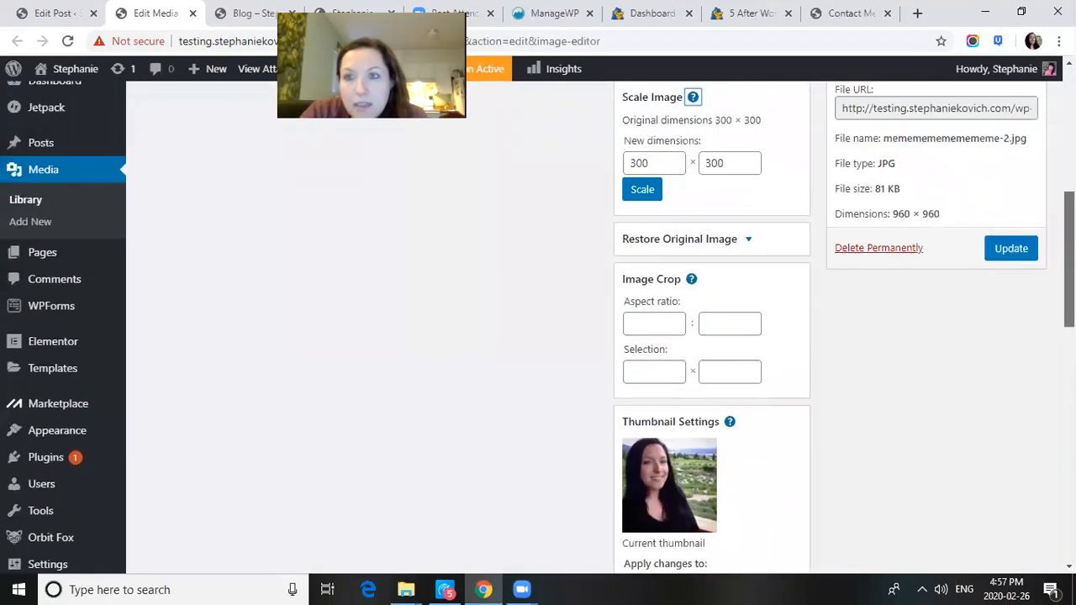
{"action": "left_click", "coordinate": [1016, 249]}
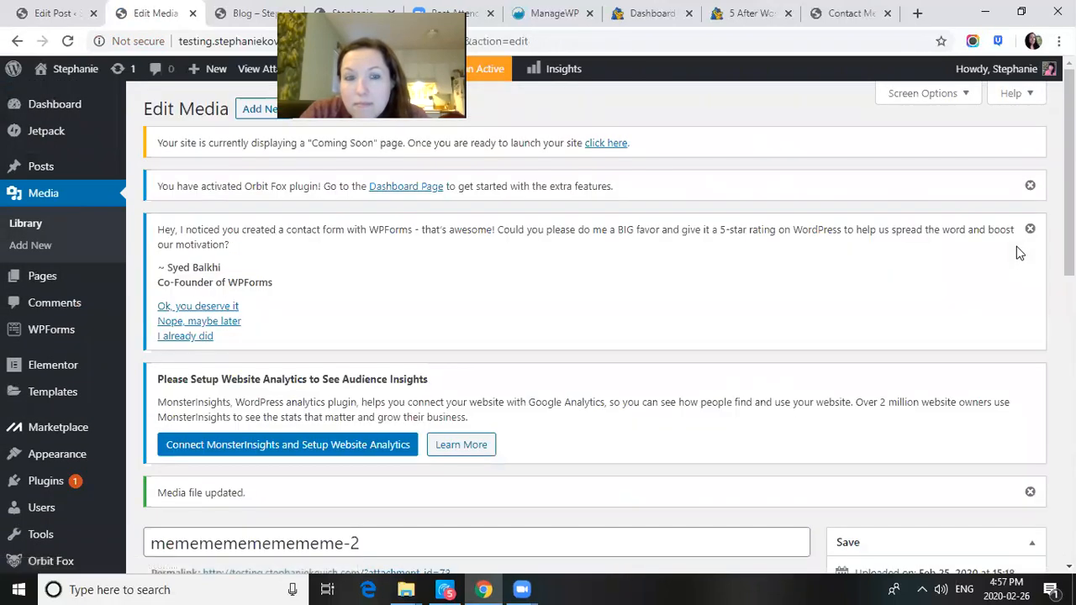
{"action": "left_click_drag", "start_coordinate": [1069, 172], "coordinate": [1070, 330]}
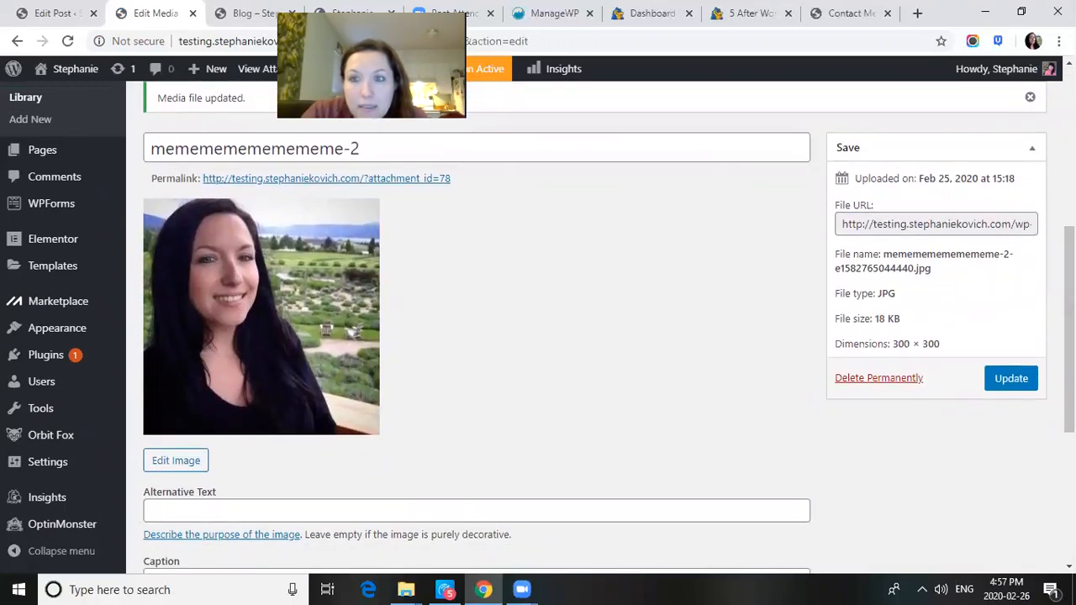
{"action": "left_click", "coordinate": [1025, 384]}
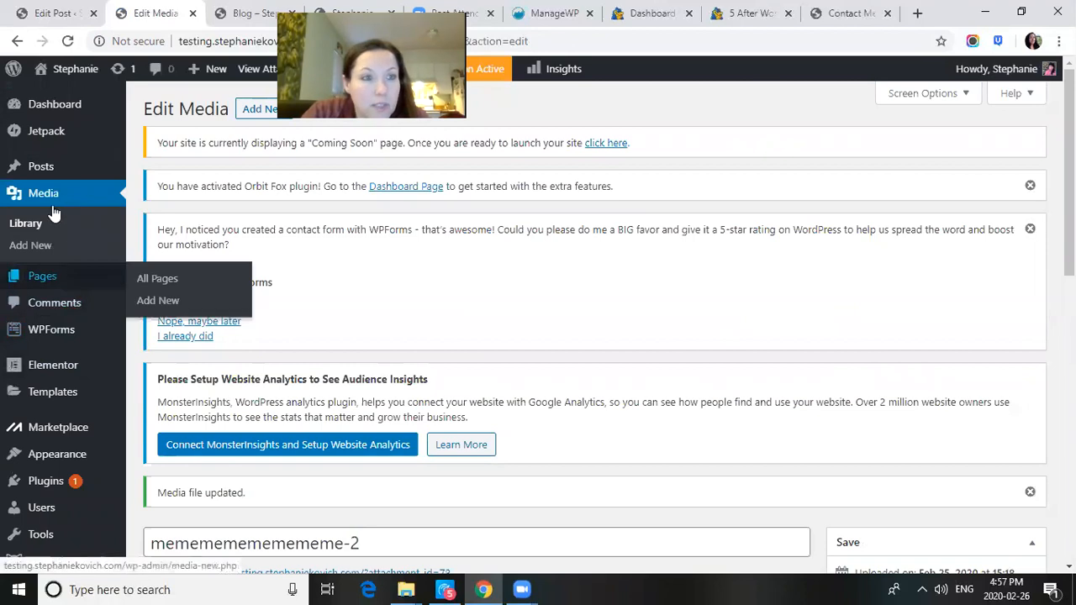
- Open the list of all posts and close the browser tab holding the old featured image selection
{"action": "left_click", "coordinate": [53, 172]}
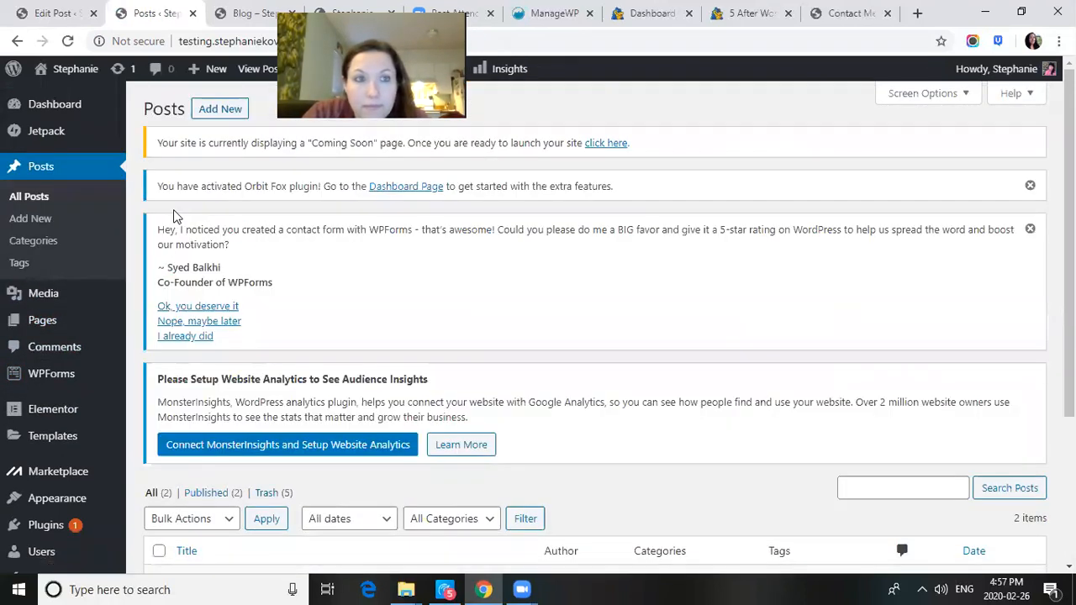
{"action": "left_click", "coordinate": [68, 18]}
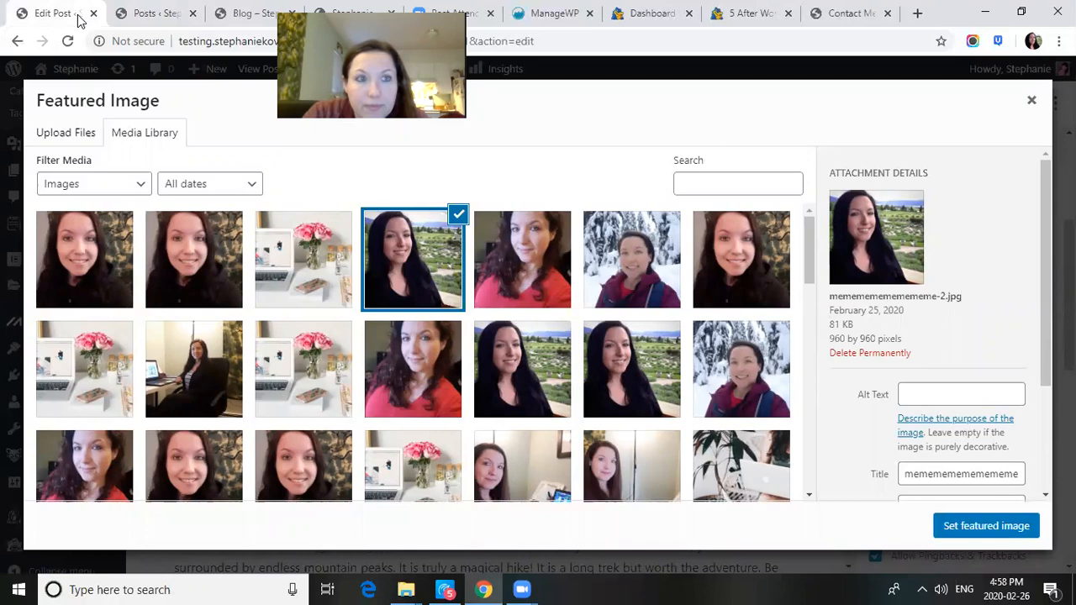
{"action": "left_click", "coordinate": [93, 13]}
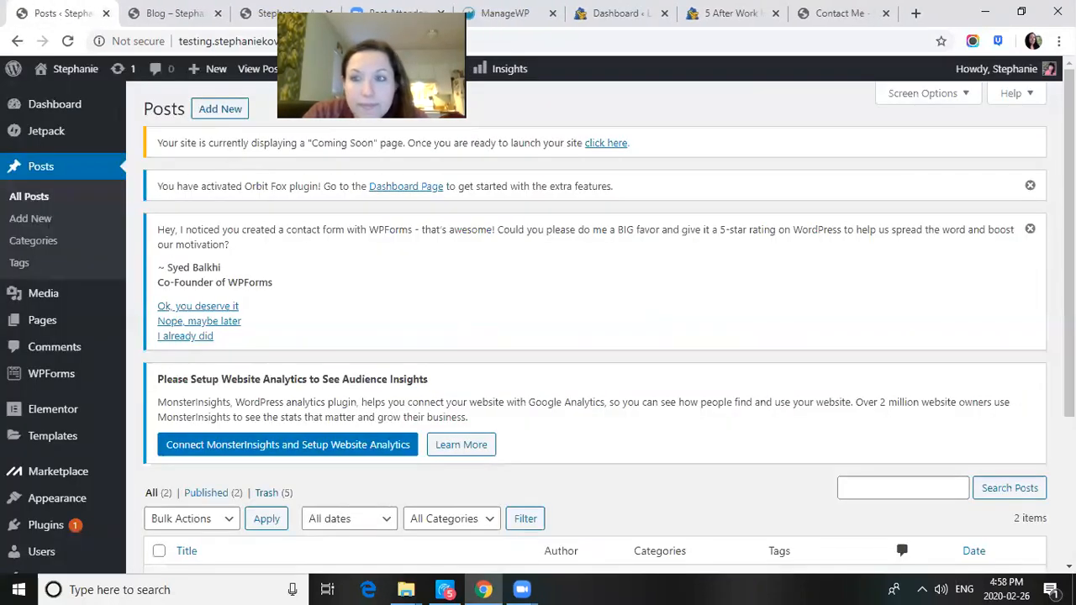
- Open the Top Fall Hikes post, set the 300 × 300 pixel garden portrait as its featured image, and update the post
{"action": "scroll", "coordinate": [499, 462], "scroll_direction": "down", "scroll_amount": 2}
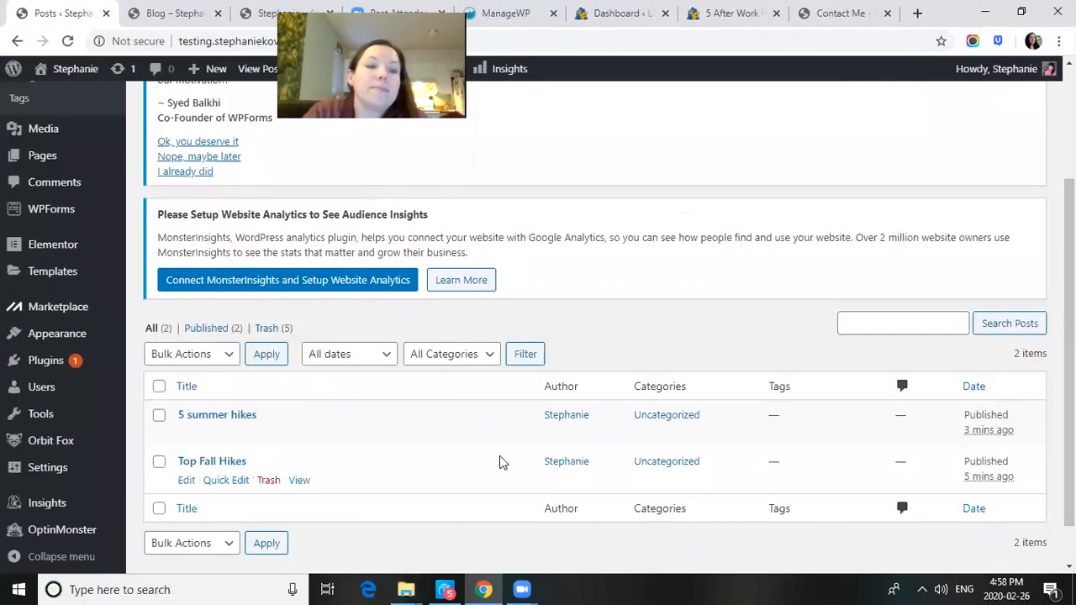
{"action": "left_click", "coordinate": [222, 467]}
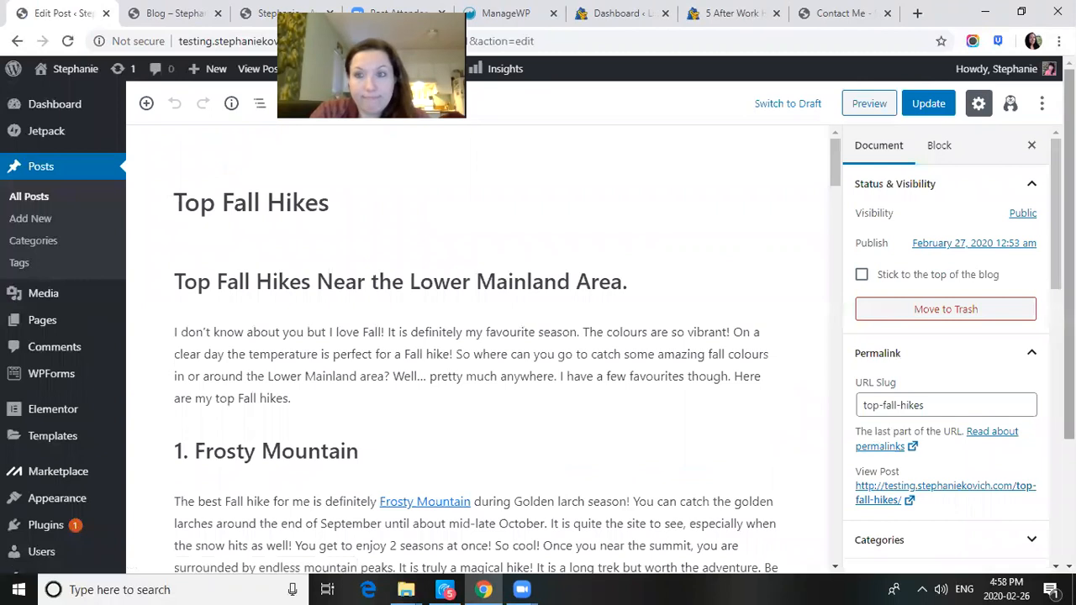
{"action": "scroll", "coordinate": [946, 361], "scroll_direction": "down", "scroll_amount": 3}
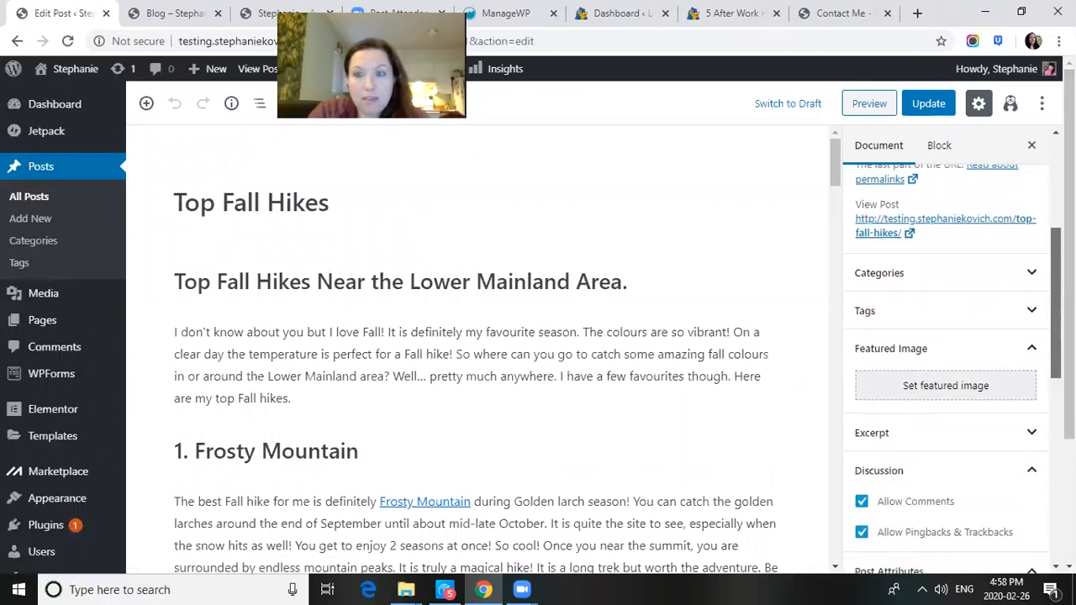
{"action": "left_click", "coordinate": [957, 396]}
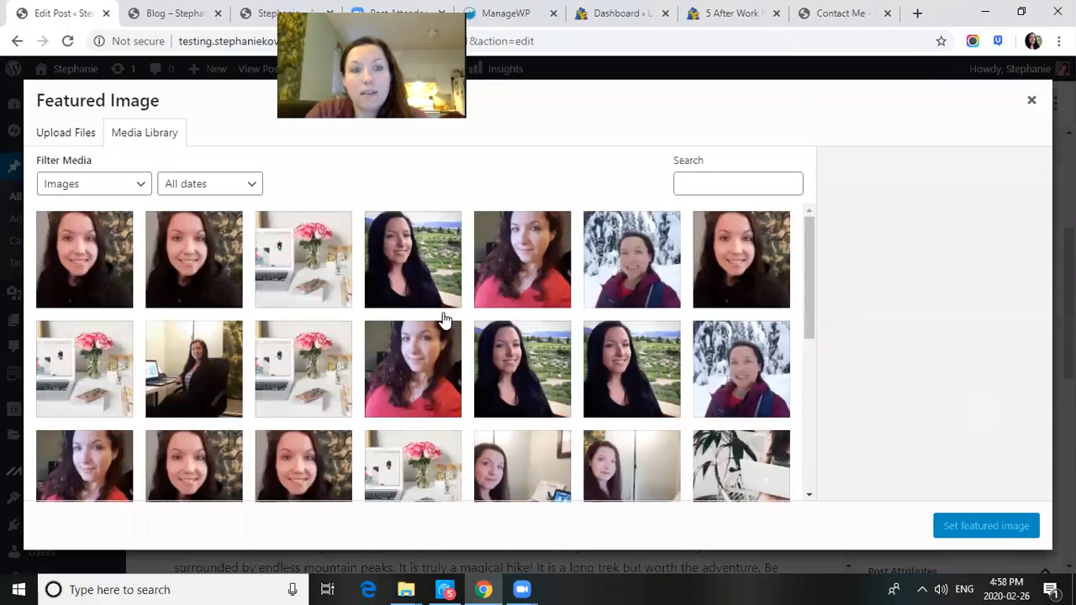
{"action": "left_click", "coordinate": [460, 260]}
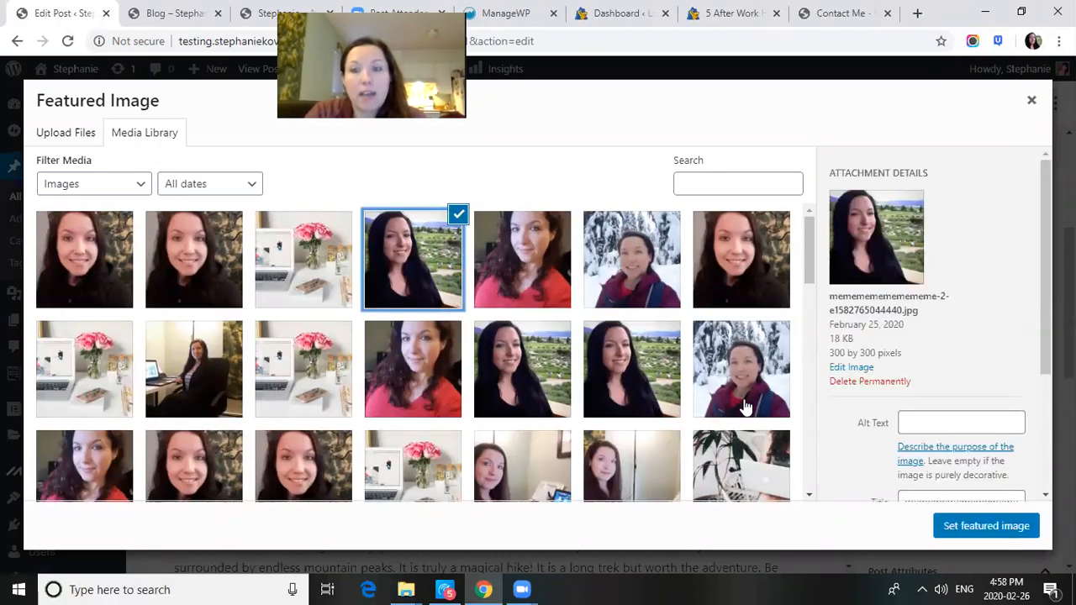
{"action": "left_click", "coordinate": [980, 526]}
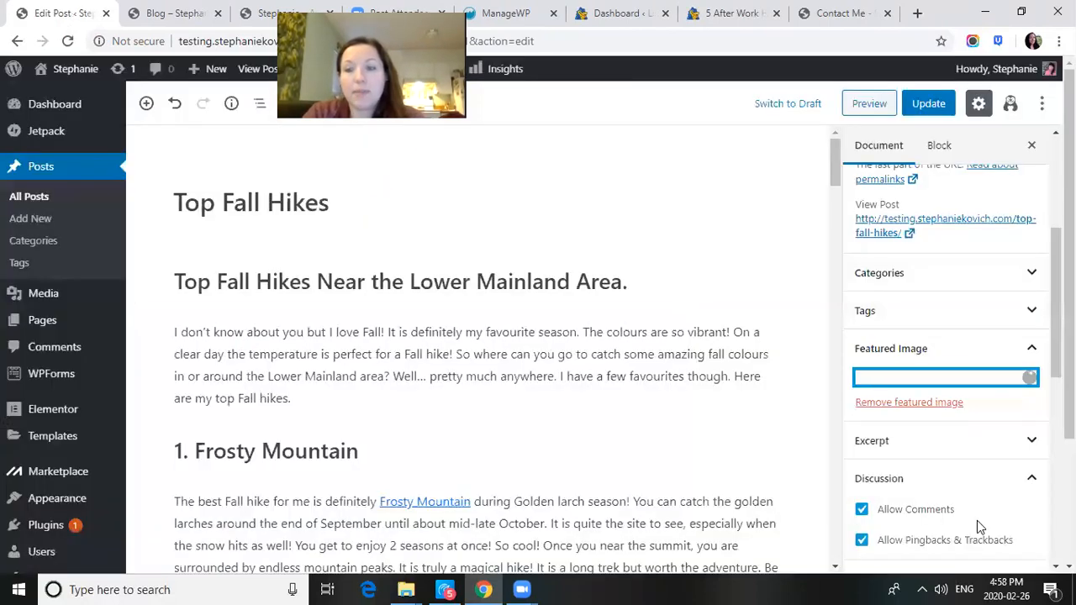
{"action": "left_click", "coordinate": [949, 114]}
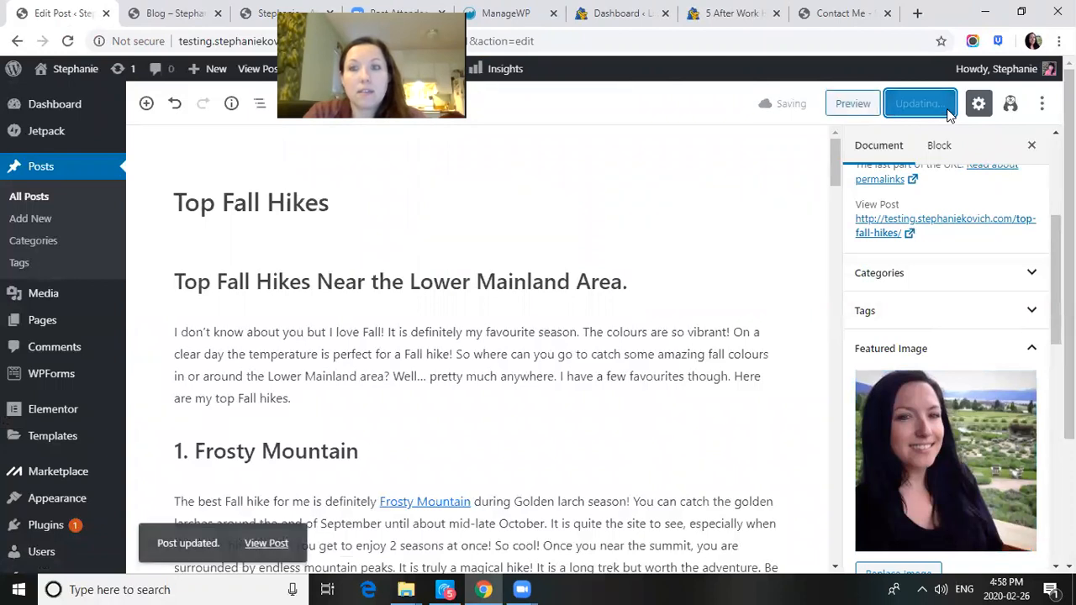
- Reload the Blog page and check how the featured image displays beside the Top Fall Hikes excerpt
{"action": "left_click", "coordinate": [172, 13]}
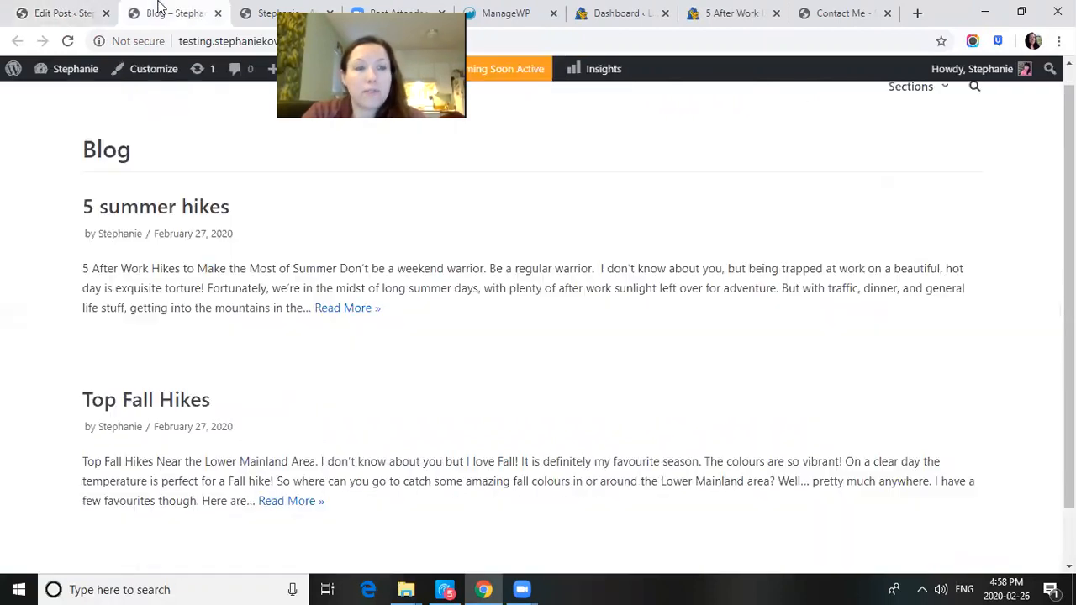
{"action": "left_click", "coordinate": [68, 41]}
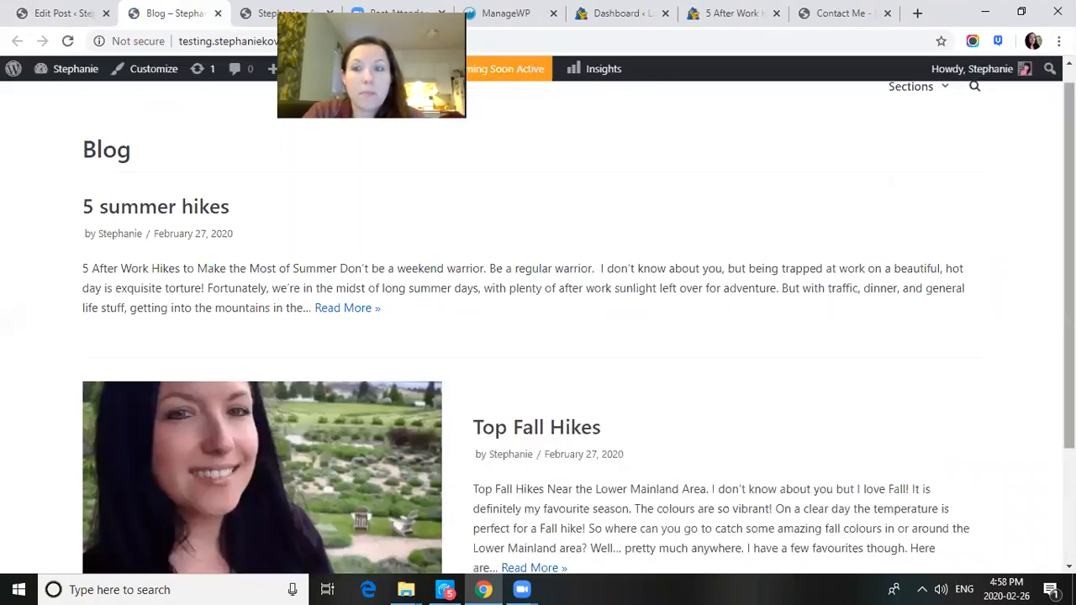
{"action": "scroll", "coordinate": [613, 308], "scroll_direction": "down", "scroll_amount": 2}
{"action": "scroll", "coordinate": [538, 327], "scroll_direction": "up", "scroll_amount": 1}
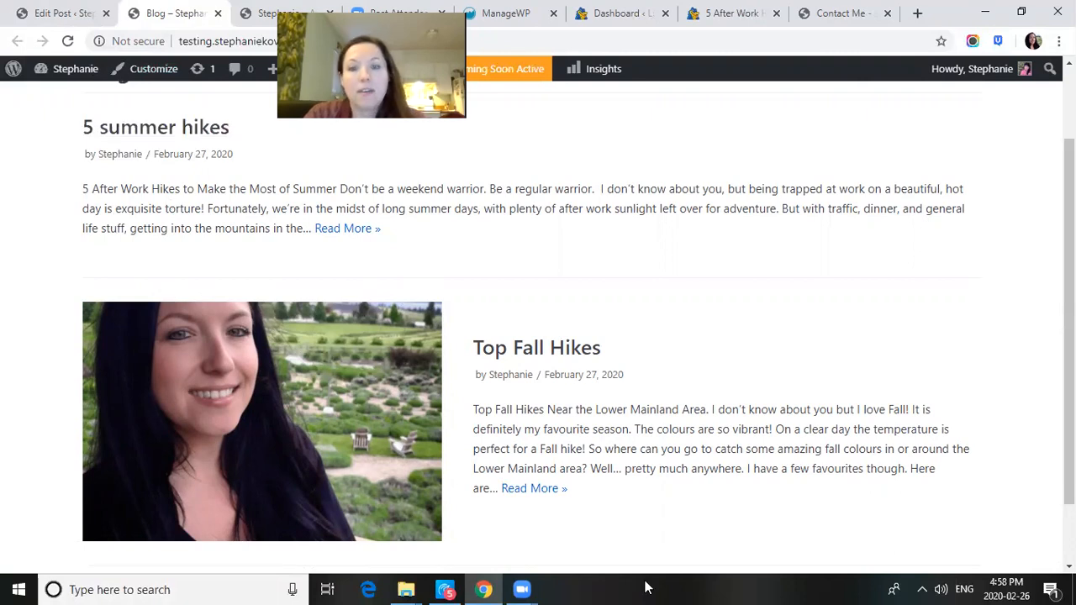
{"action": "scroll", "coordinate": [1070, 336], "scroll_direction": "down", "scroll_amount": 1}
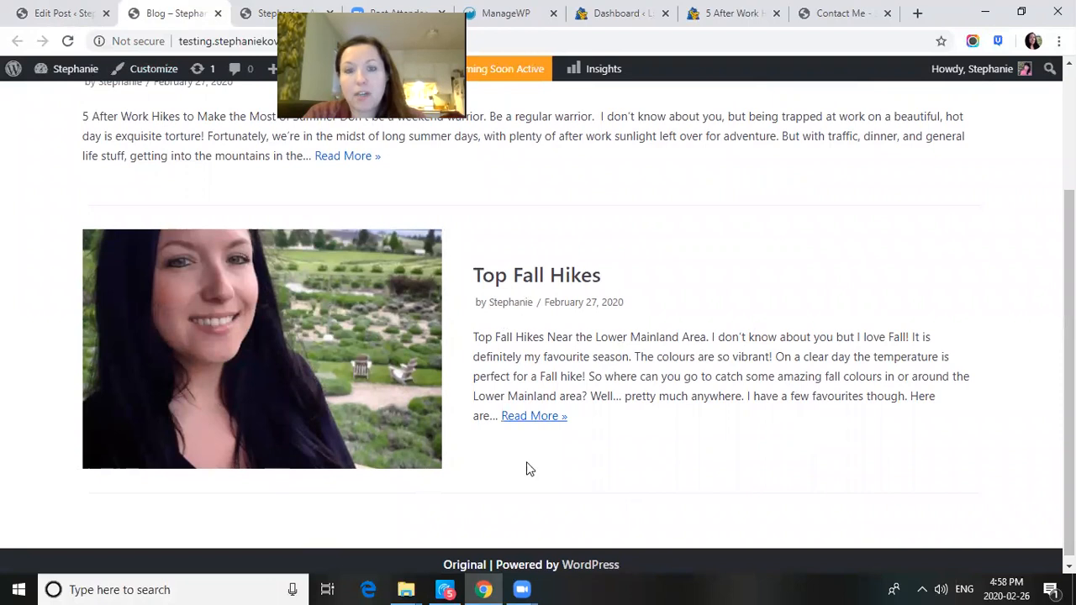
- Open the full Top Fall Hikes post from the blog and examine the featured image above its text
{"action": "left_click", "coordinate": [535, 418]}
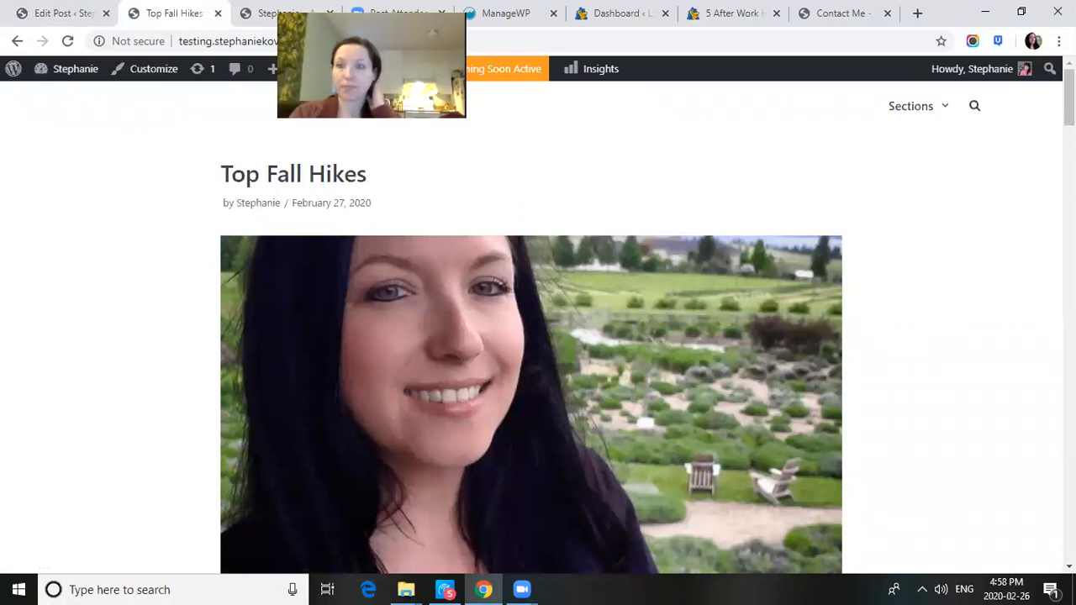
{"action": "scroll", "coordinate": [531, 327], "scroll_direction": "down", "scroll_amount": 3}
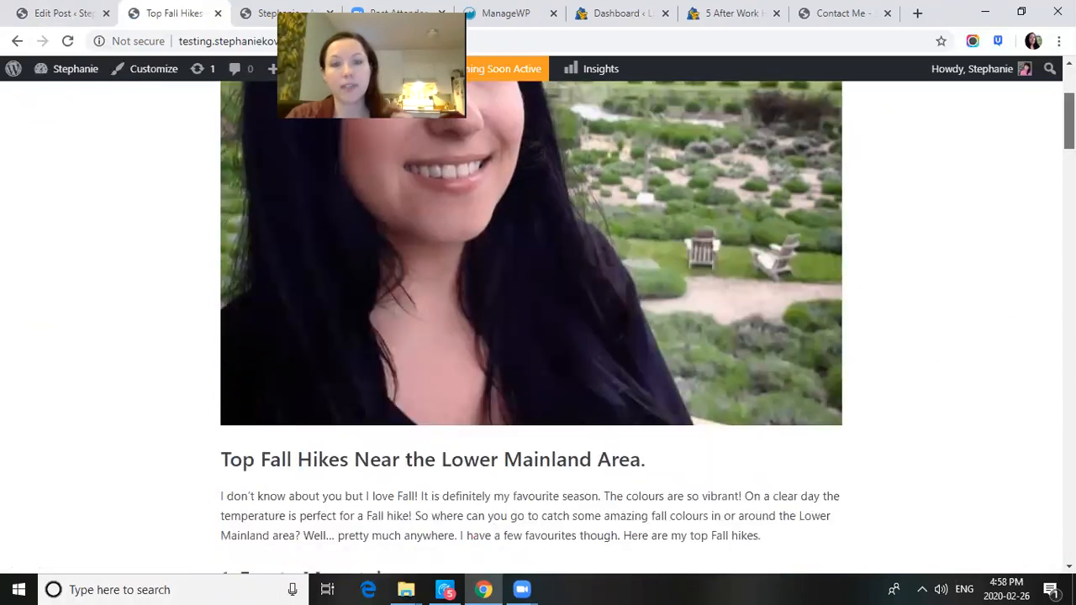
{"action": "scroll", "coordinate": [532, 328], "scroll_direction": "up", "scroll_amount": 3}
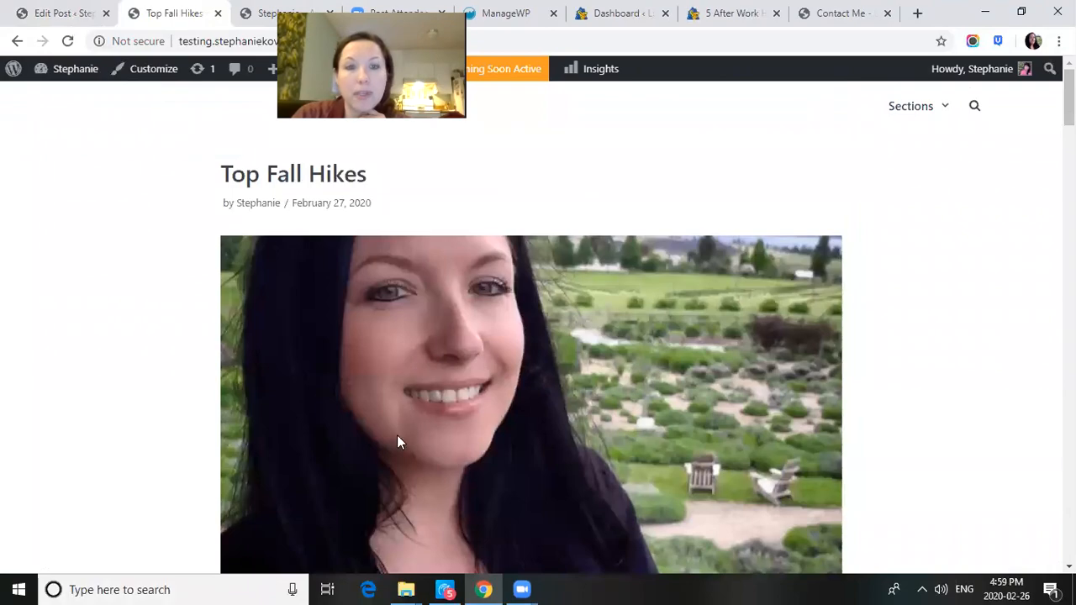
{"action": "scroll", "coordinate": [532, 328], "scroll_direction": "down", "scroll_amount": 10}
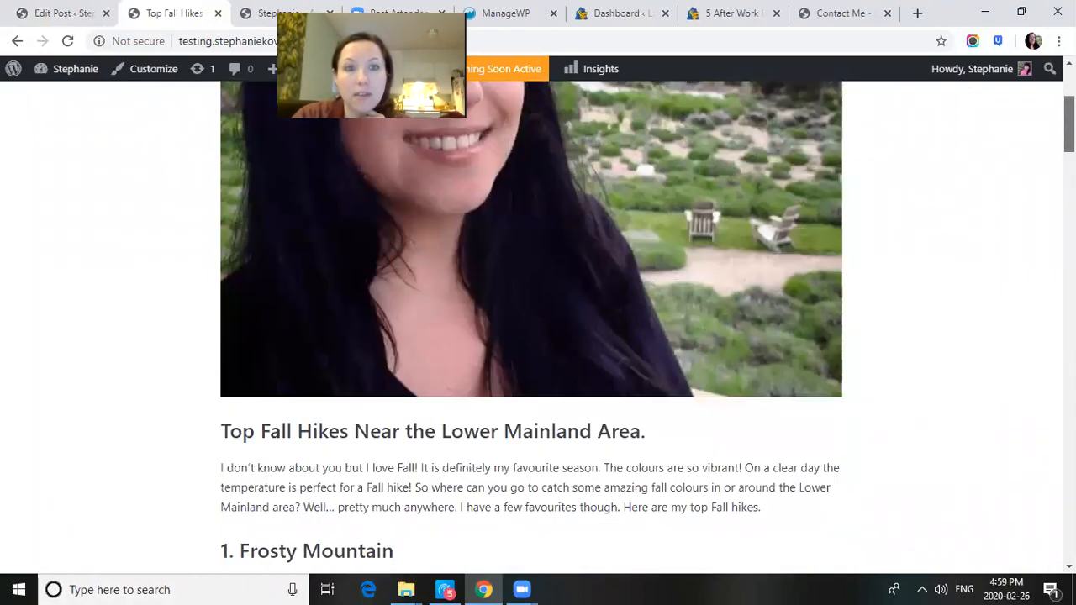
{"action": "scroll", "coordinate": [483, 420], "scroll_direction": "up", "scroll_amount": 10}
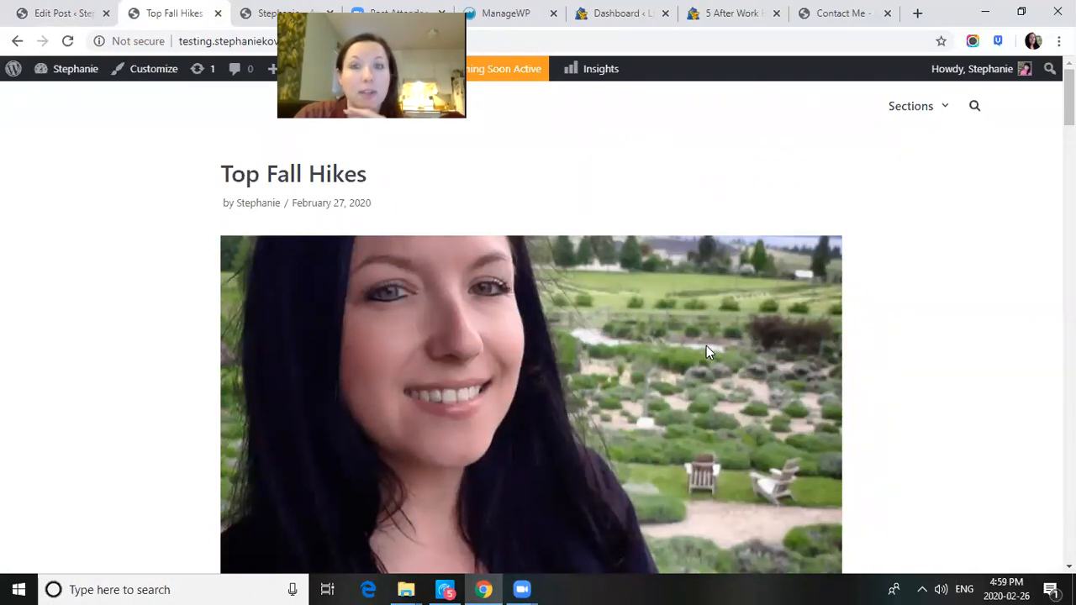
- Return to the Top Fall Hikes editor and look through the featured image options and neighbouring post settings
{"action": "left_click", "coordinate": [47, 6]}
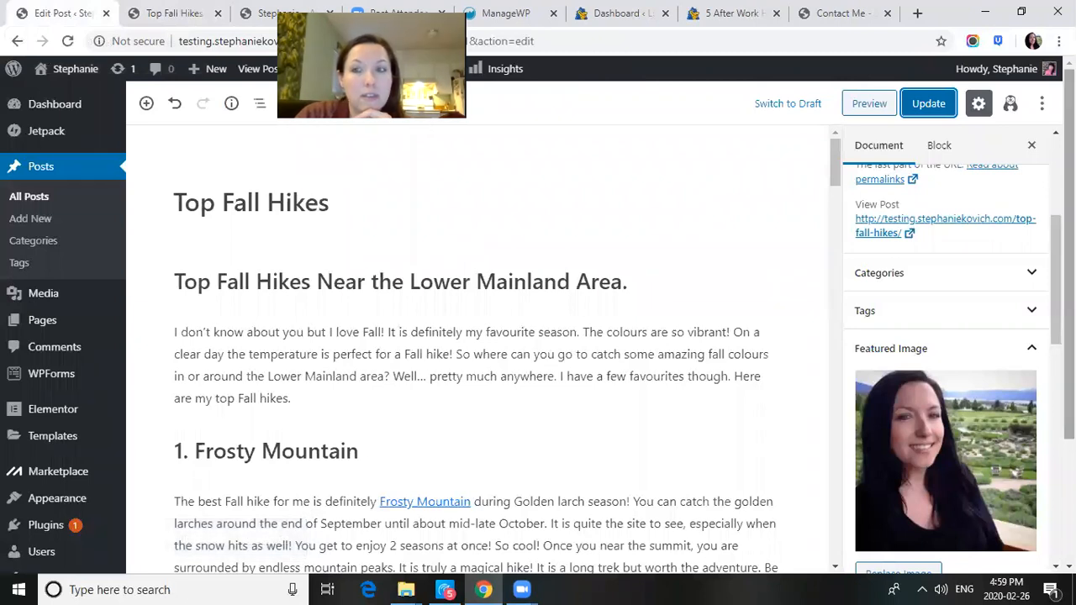
{"action": "scroll", "coordinate": [946, 354], "scroll_direction": "down", "scroll_amount": 2}
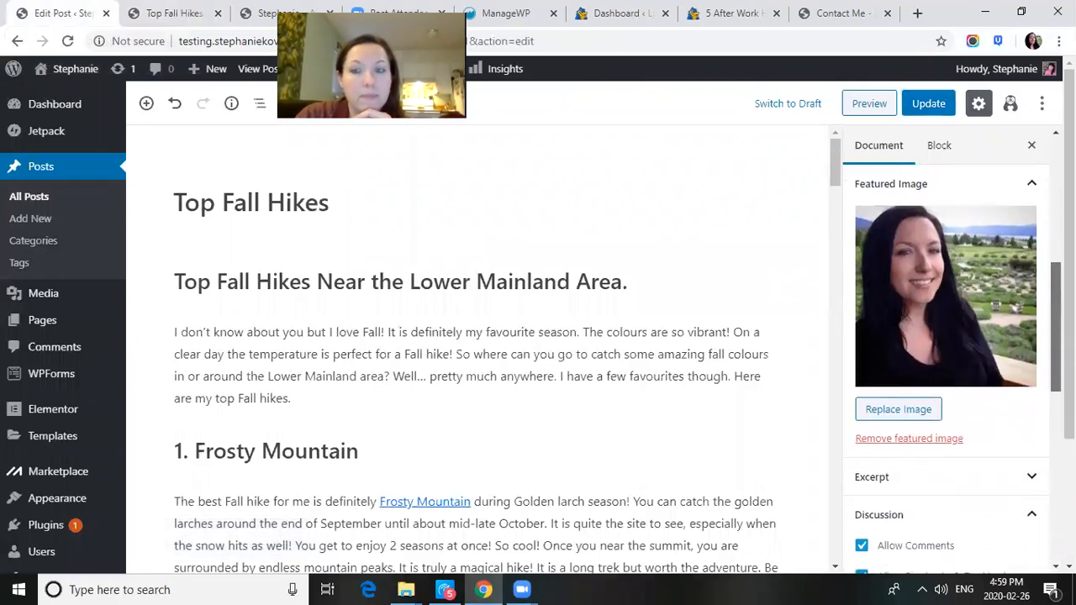
{"action": "scroll", "coordinate": [946, 353], "scroll_direction": "up", "scroll_amount": 2}
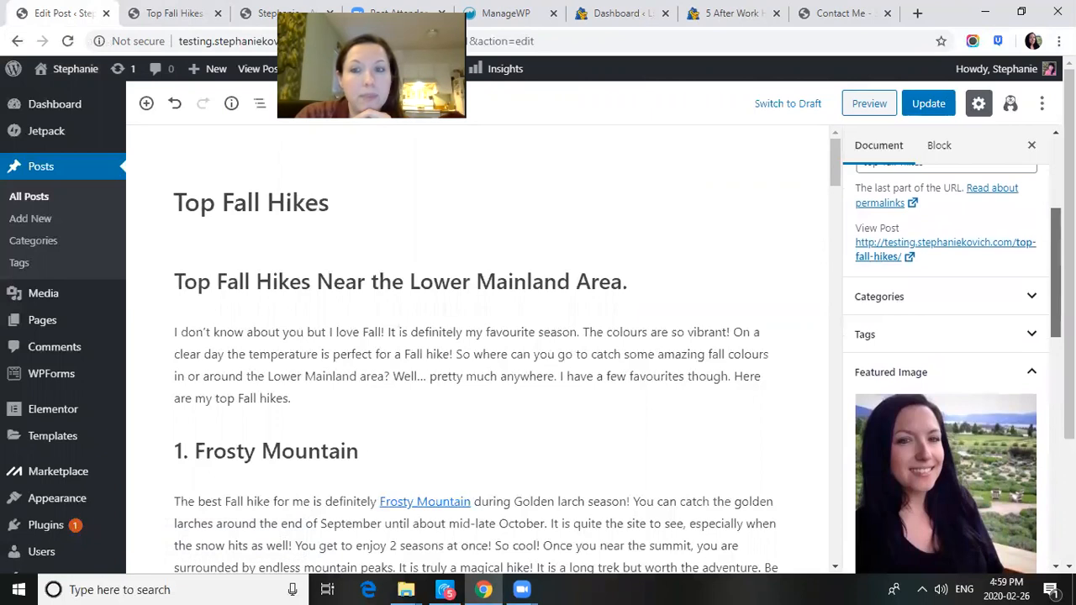
{"action": "scroll", "coordinate": [946, 353], "scroll_direction": "down", "scroll_amount": 2}
{"action": "scroll", "coordinate": [953, 368], "scroll_direction": "down", "scroll_amount": 3}
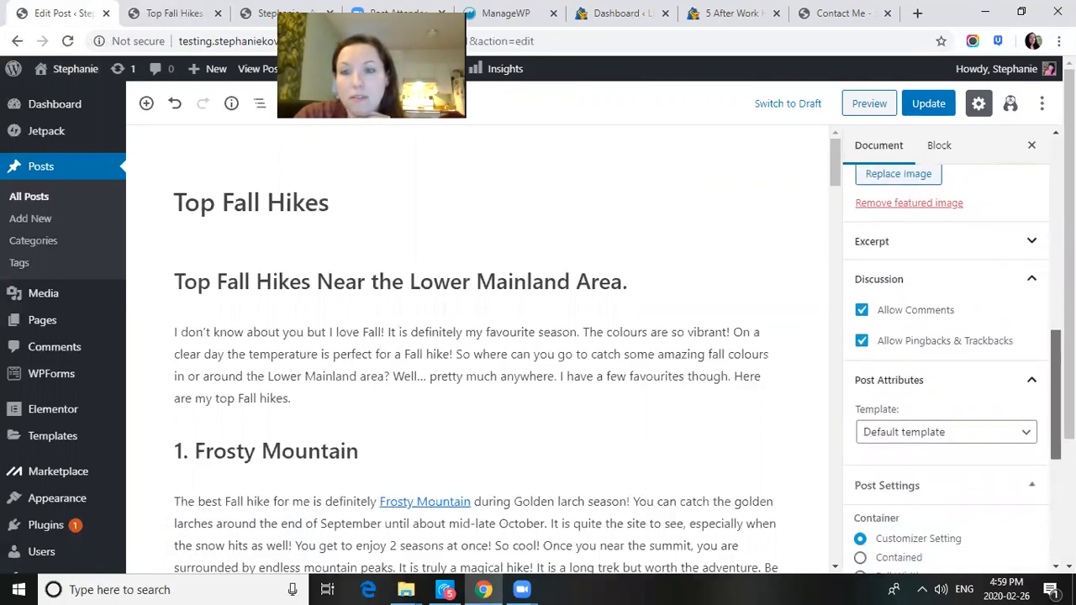
{"action": "scroll", "coordinate": [953, 368], "scroll_direction": "up", "scroll_amount": 2}
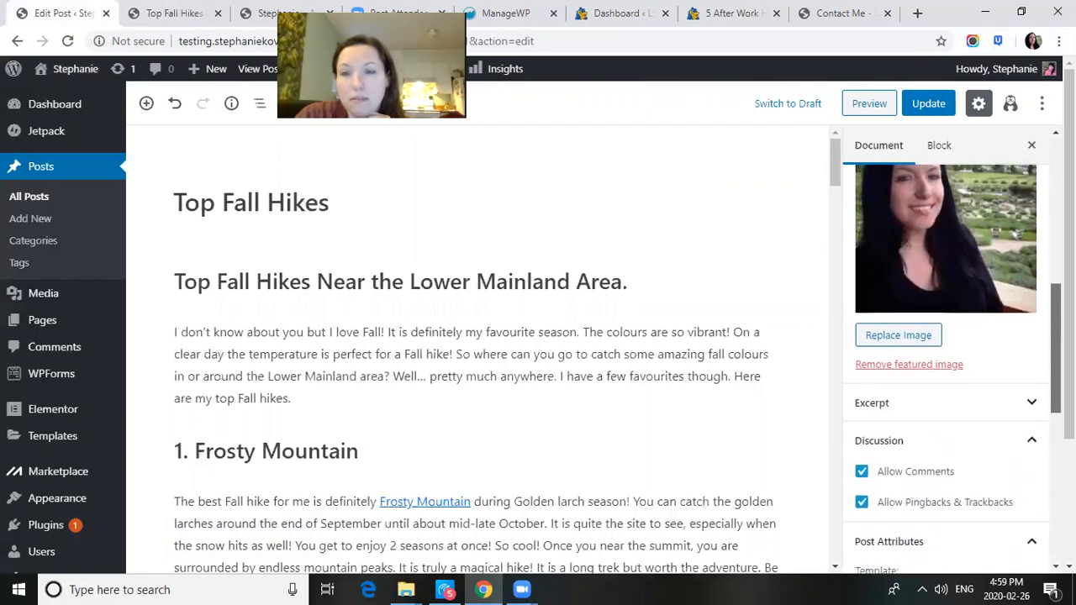
{"action": "scroll", "coordinate": [946, 362], "scroll_direction": "up", "scroll_amount": 2}
{"action": "left_click", "coordinate": [1028, 281]}
{"action": "left_click", "coordinate": [1027, 280]}
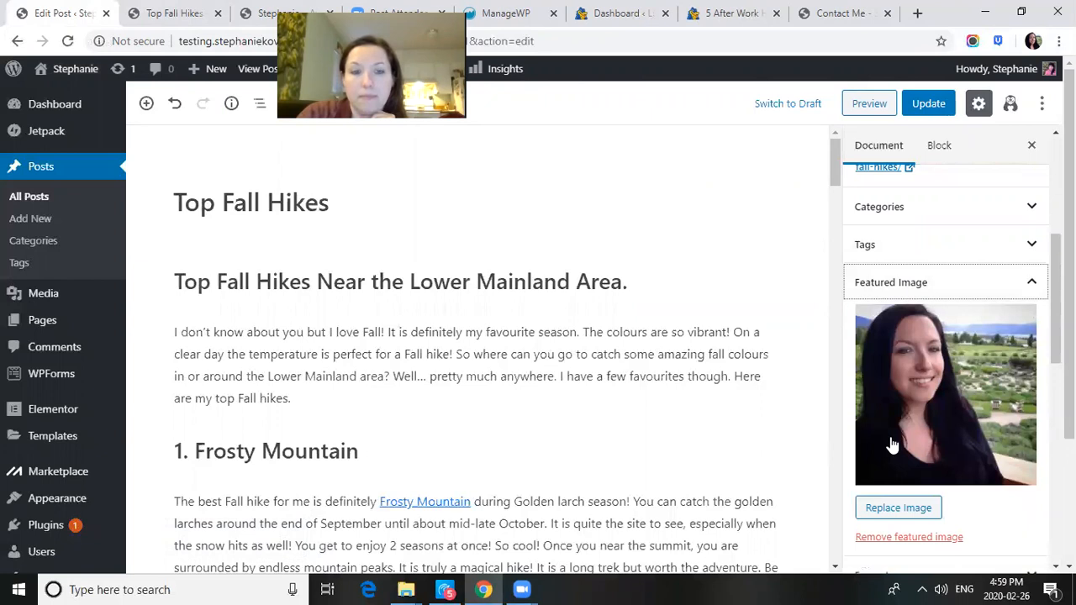
{"action": "left_click", "coordinate": [987, 426]}
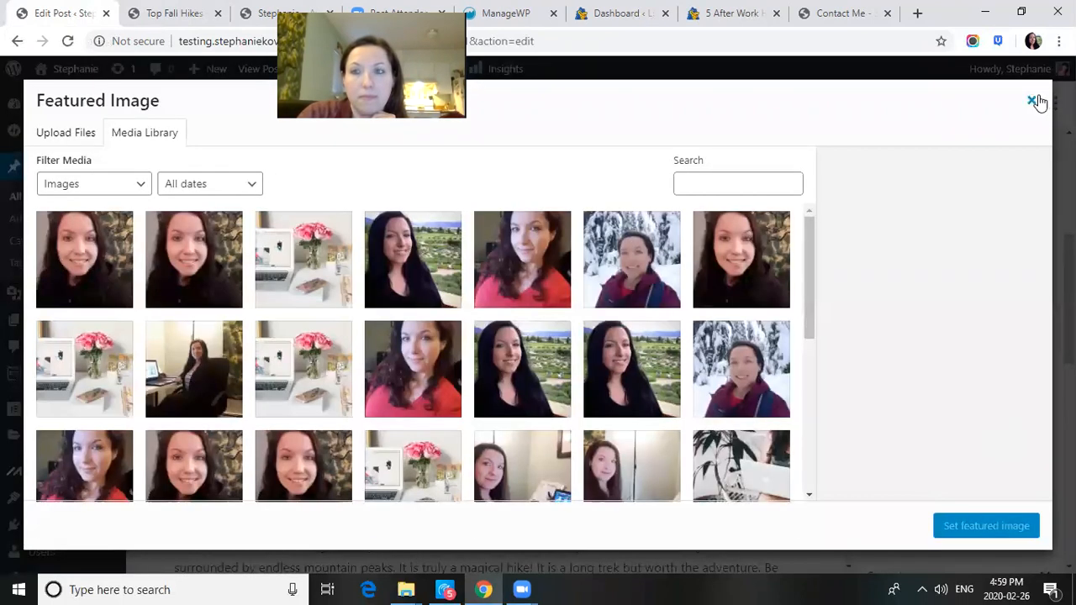
{"action": "left_click", "coordinate": [1032, 101]}
- Disable the featured image component in the Top Fall Hikes post settings and update the post
{"action": "left_click_drag", "start_coordinate": [1070, 143], "coordinate": [1069, 257]}
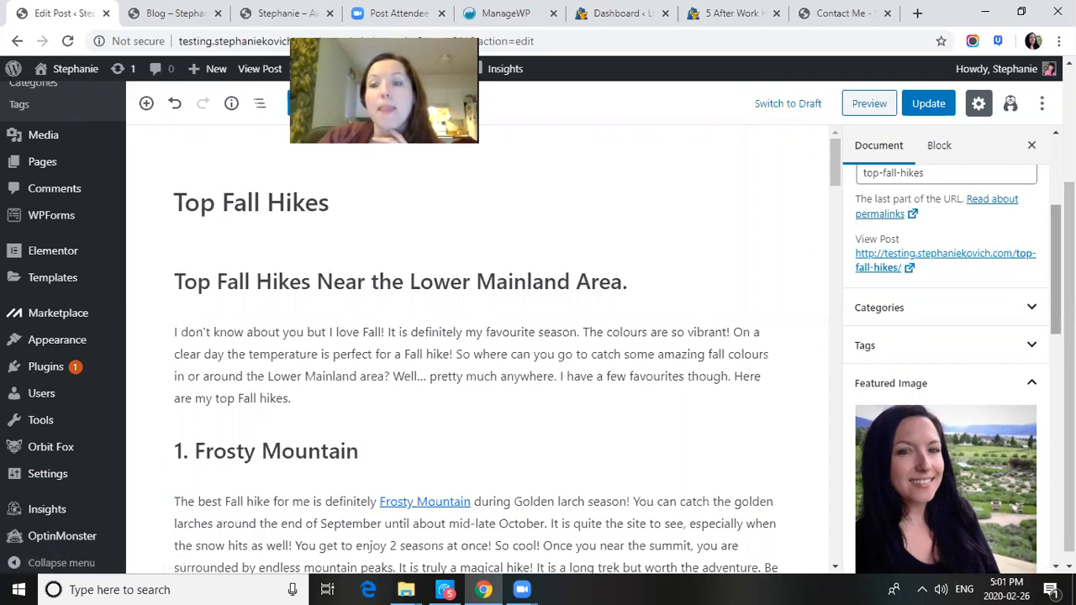
{"action": "scroll", "coordinate": [900, 274], "scroll_direction": "down", "scroll_amount": 2}
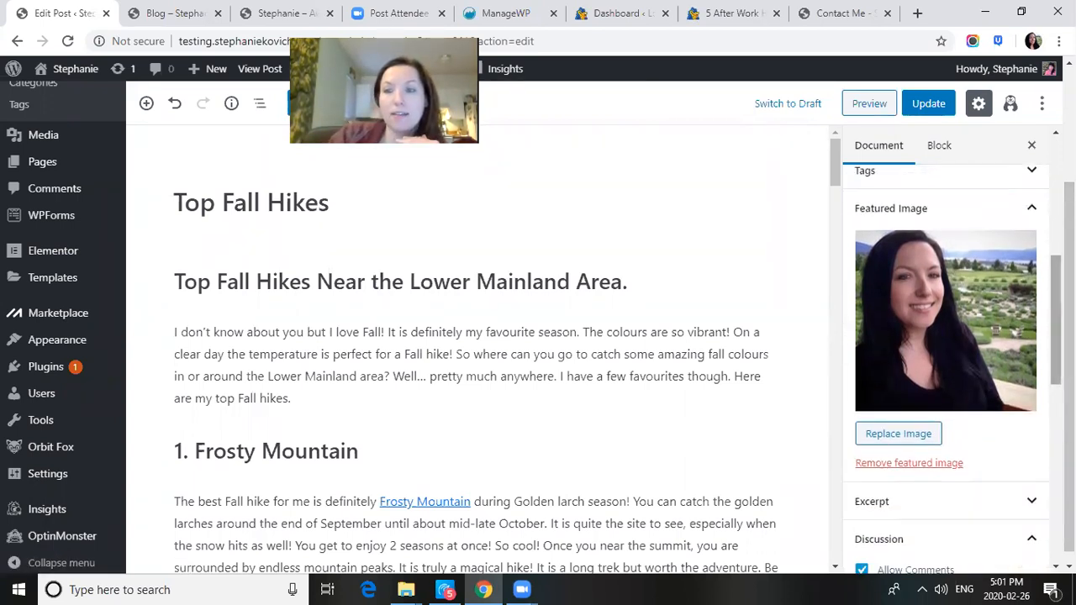
{"action": "scroll", "coordinate": [1047, 319], "scroll_direction": "down", "scroll_amount": 3}
{"action": "scroll", "coordinate": [946, 370], "scroll_direction": "down", "scroll_amount": 4}
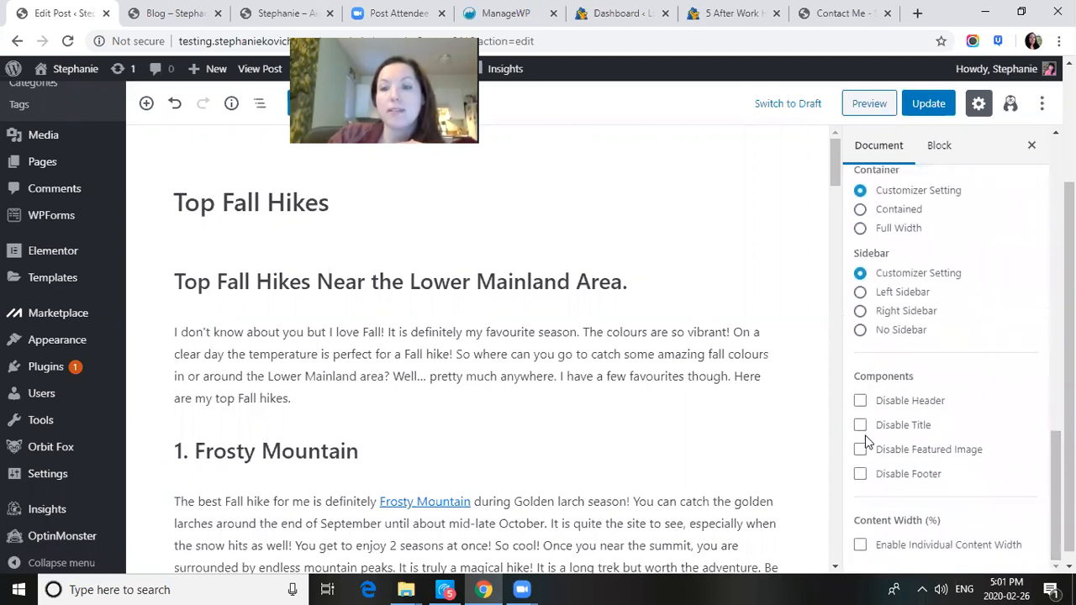
{"action": "left_click", "coordinate": [860, 451]}
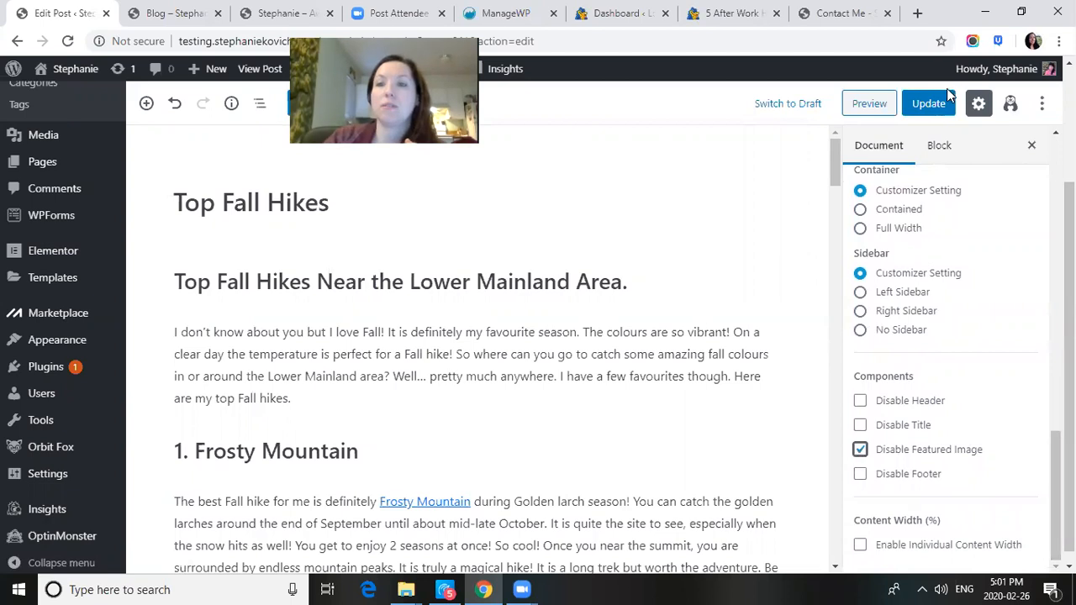
{"action": "left_click", "coordinate": [915, 110]}
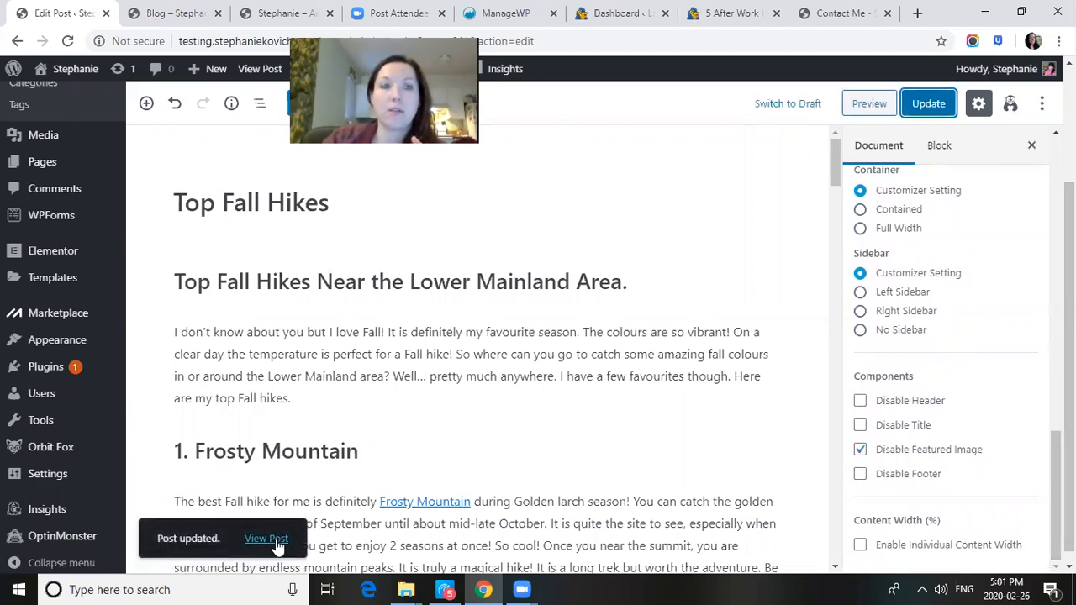
- View the updated Top Fall Hikes post and compare it with its entry on the Blog page
{"action": "left_click", "coordinate": [275, 540]}
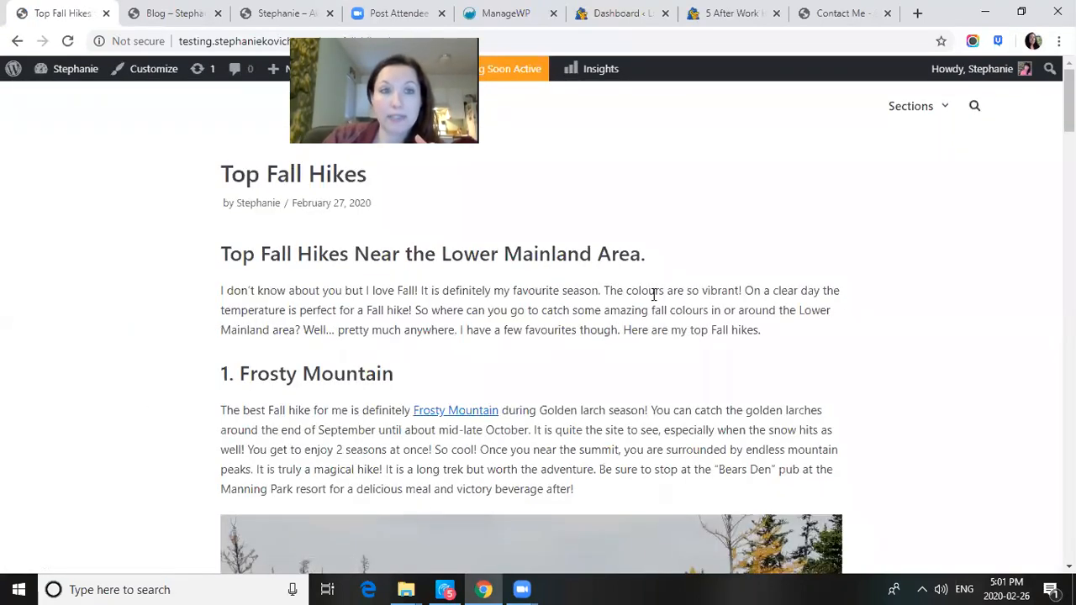
{"action": "left_click", "coordinate": [153, 25]}
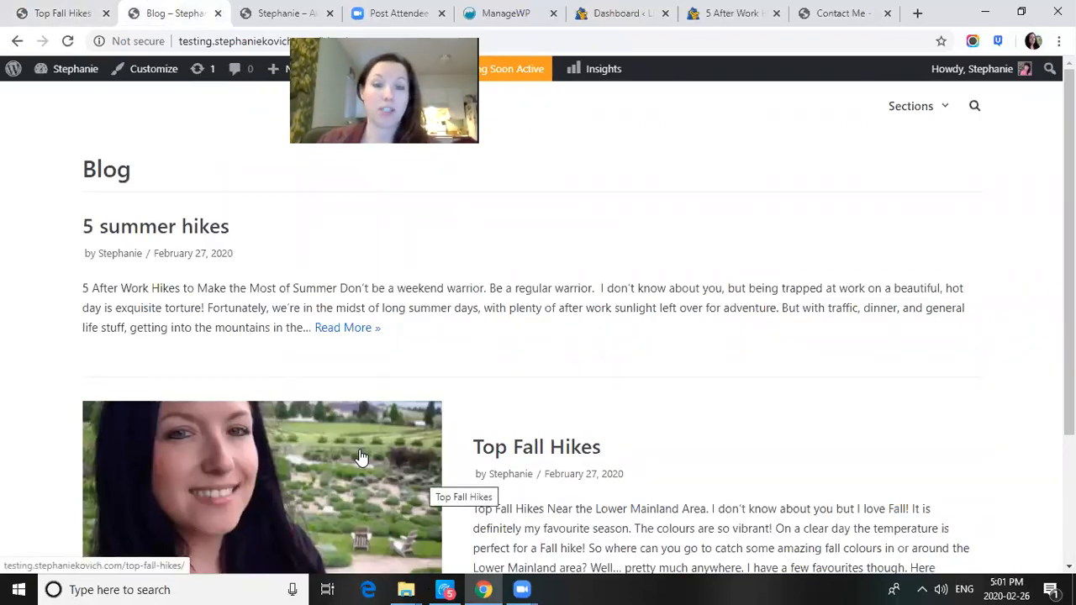
{"action": "left_click", "coordinate": [99, 13]}
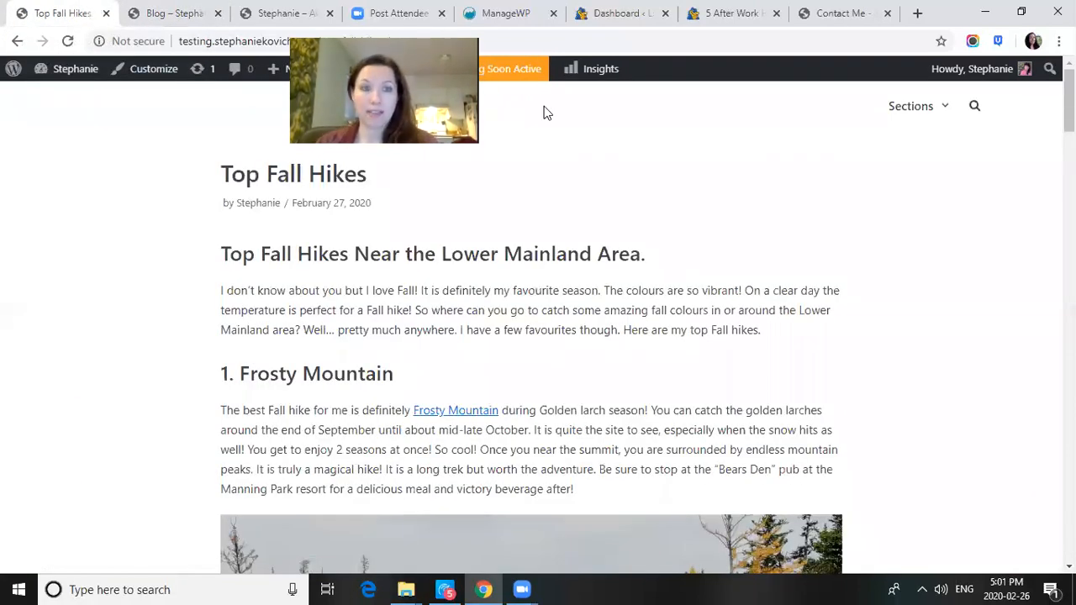
- Open the site's admin dashboard and view the home page in its existing browser tab
{"action": "mouse_move", "coordinate": [67, 69]}
{"action": "left_click", "coordinate": [59, 96]}
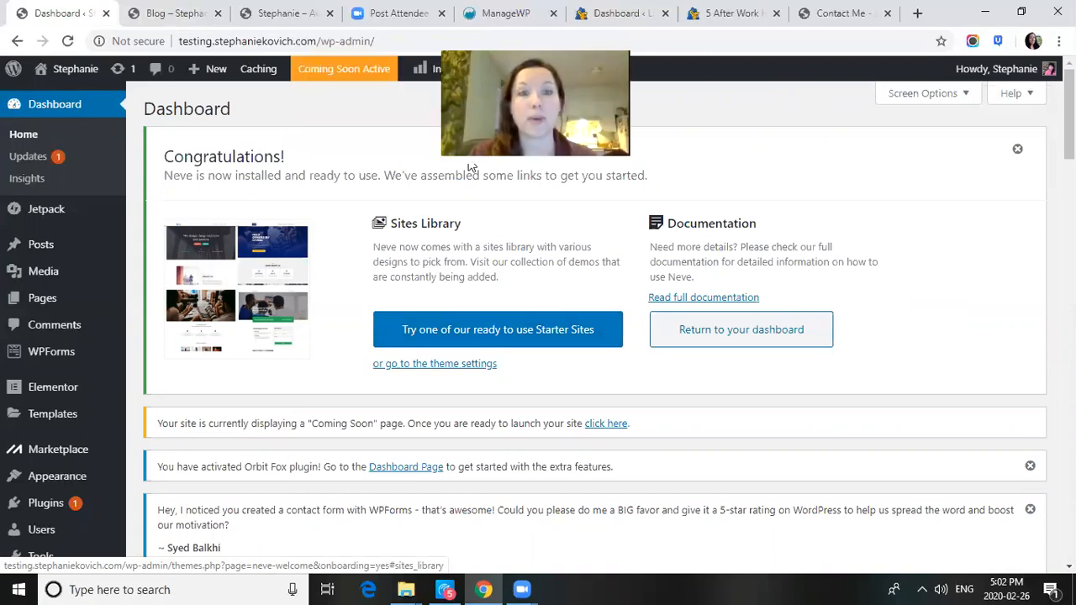
{"action": "left_click", "coordinate": [288, 13]}
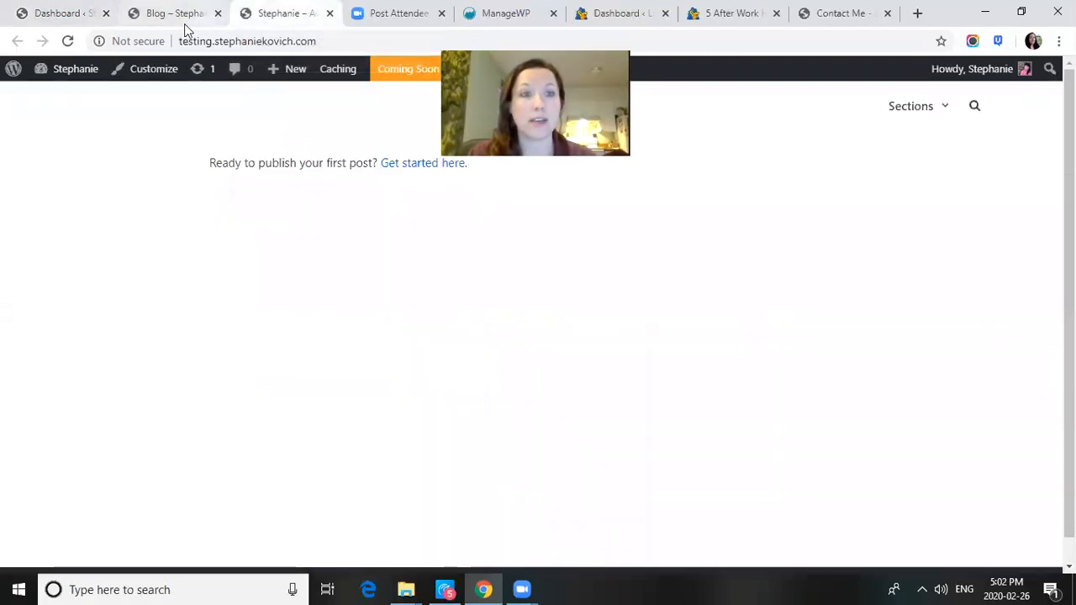
- Open the live site from the admin dashboard in a new browser tab and examine the home page's navigation menu
{"action": "left_click", "coordinate": [50, 14]}
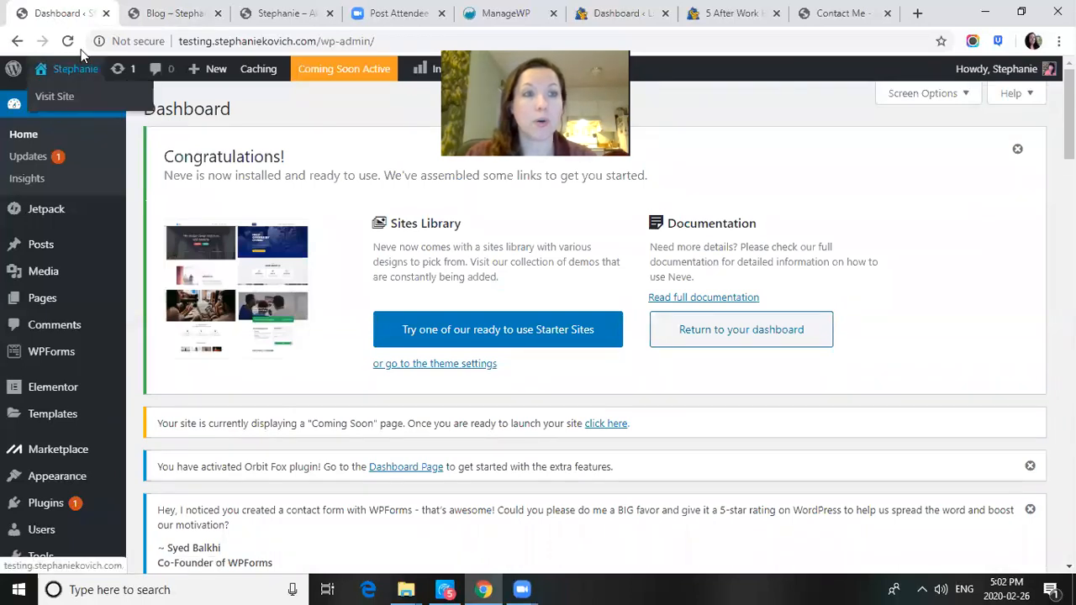
{"action": "mouse_move", "coordinate": [77, 71]}
{"action": "right_click", "coordinate": [79, 99]}
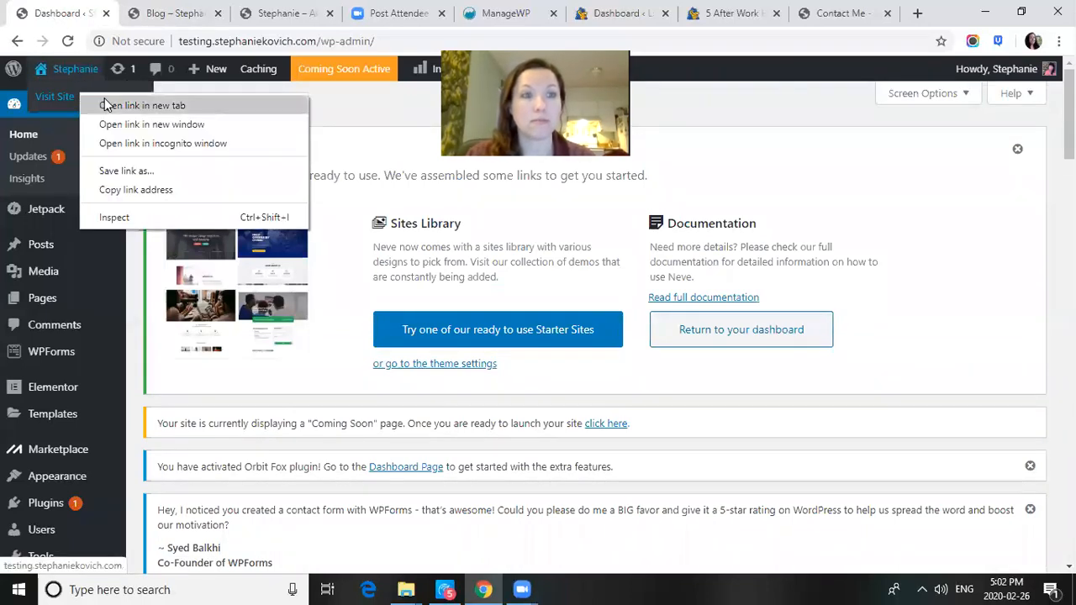
{"action": "left_click", "coordinate": [92, 104]}
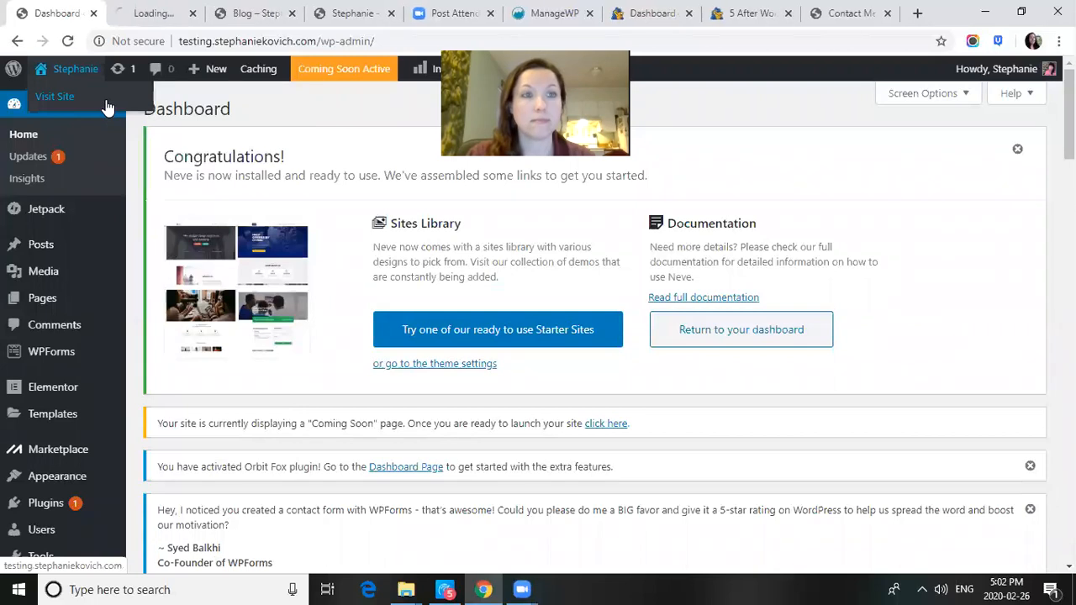
{"action": "left_click", "coordinate": [150, 8]}
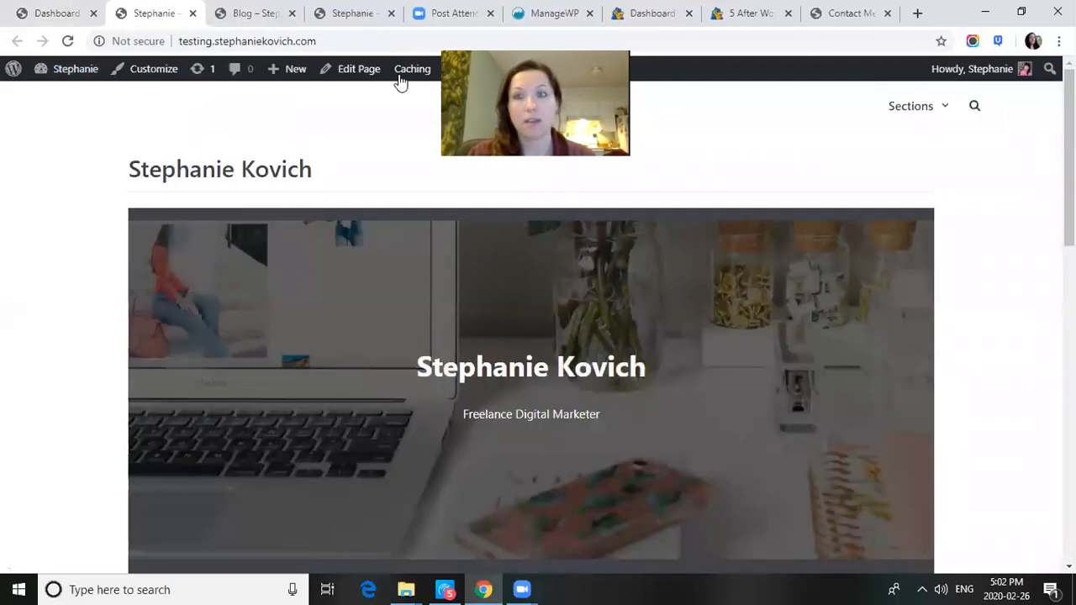
{"action": "mouse_move", "coordinate": [942, 103]}
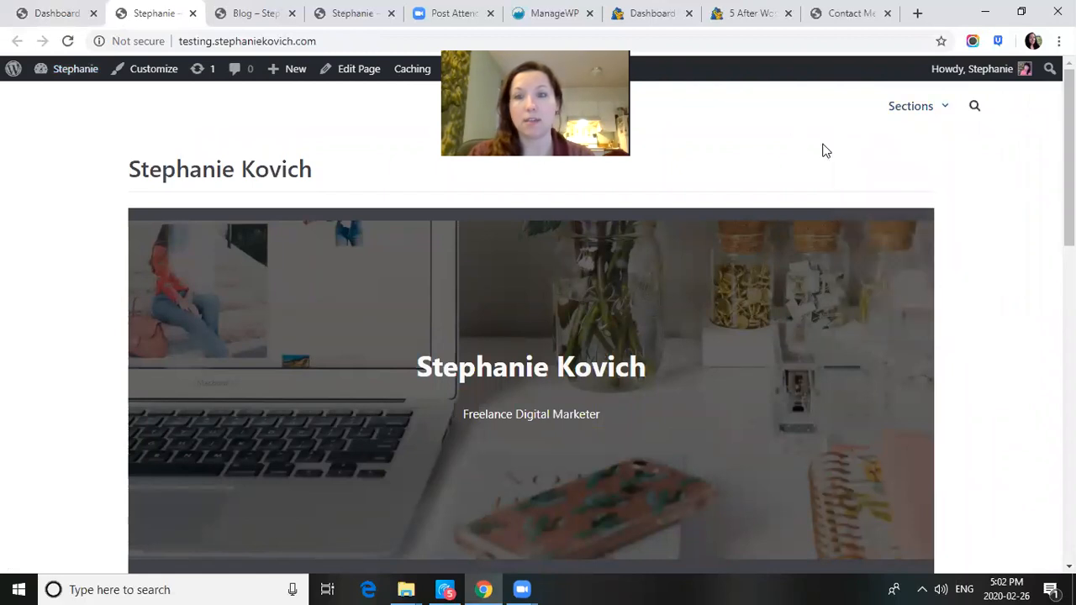
{"action": "mouse_move", "coordinate": [1070, 151]}
{"action": "left_mouse_down"}
{"action": "mouse_move", "coordinate": [1070, 457]}
{"action": "mouse_move", "coordinate": [1070, 150]}
{"action": "left_mouse_up"}
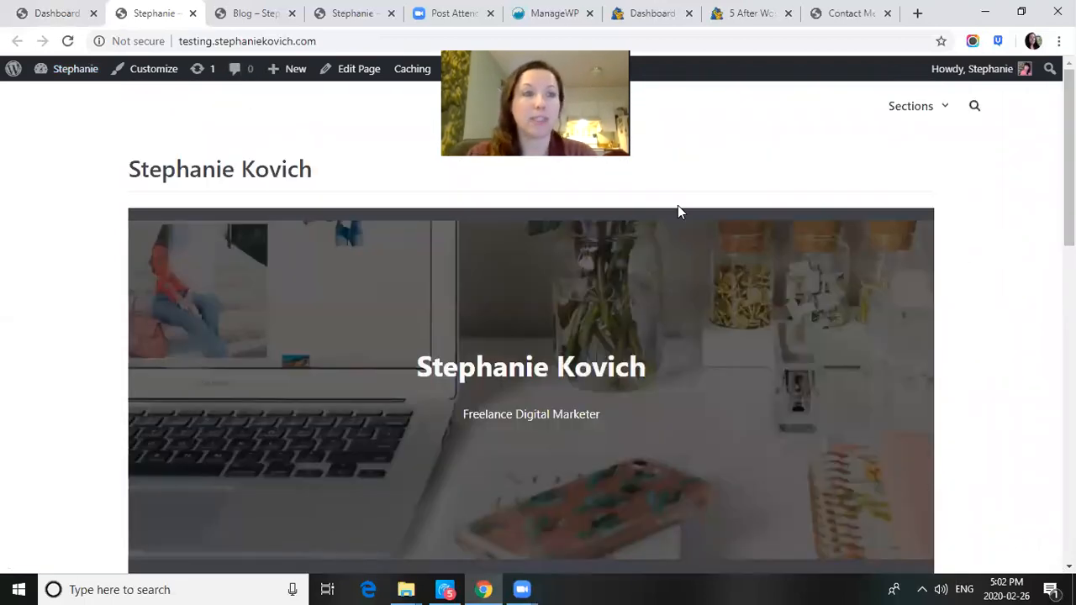
- Return to the admin dashboard and open the Main menu structure in the theme's menu editor
{"action": "left_click", "coordinate": [15, 10]}
{"action": "left_click_drag", "start_coordinate": [1069, 126], "coordinate": [1070, 153]}
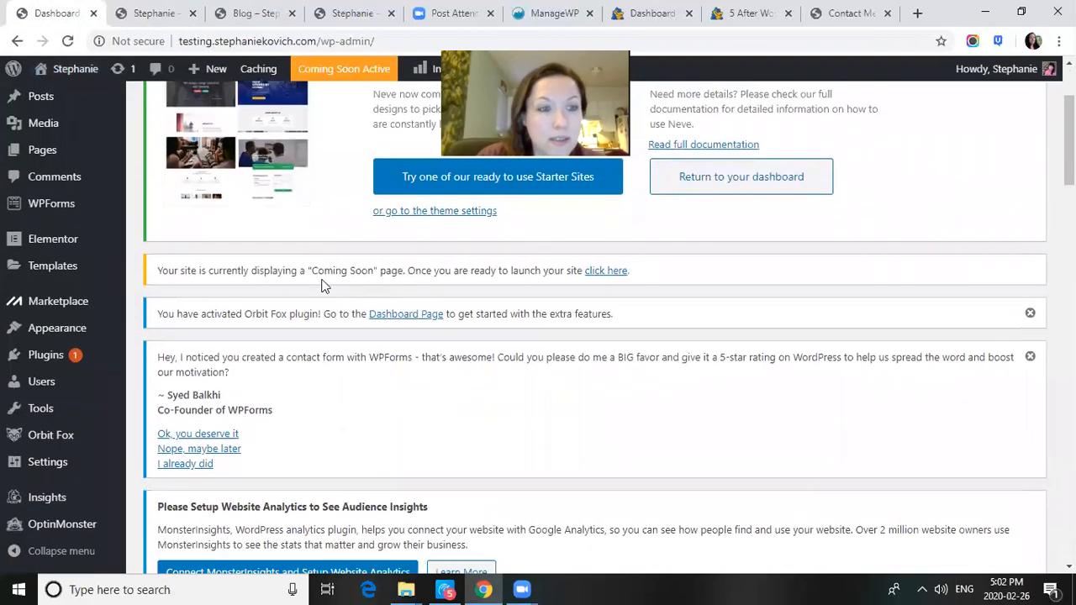
{"action": "mouse_move", "coordinate": [42, 337]}
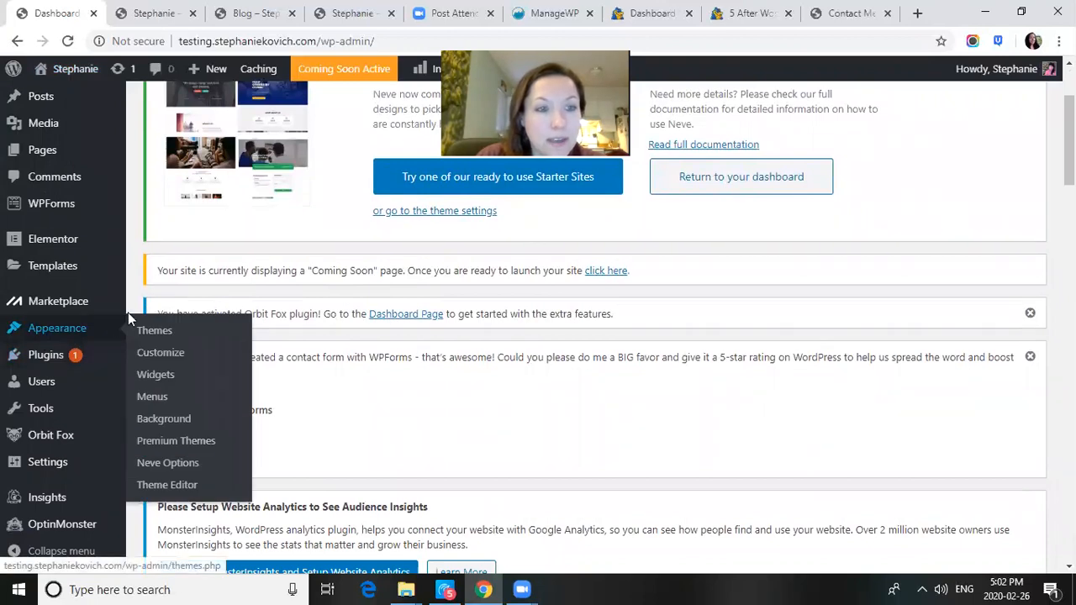
{"action": "left_click", "coordinate": [170, 405]}
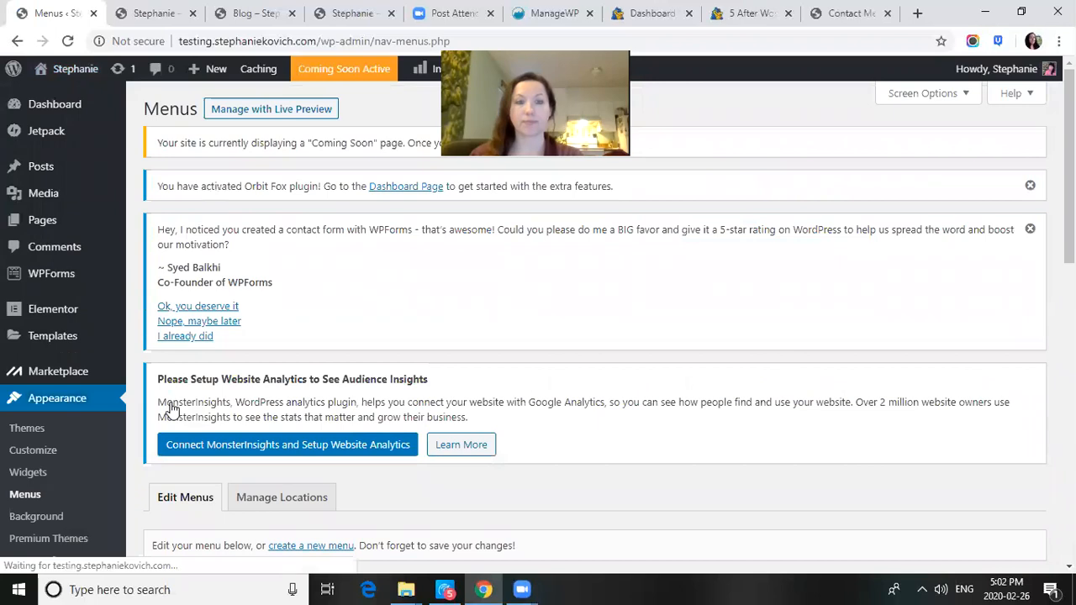
{"action": "left_click_drag", "start_coordinate": [1069, 193], "coordinate": [1068, 331]}
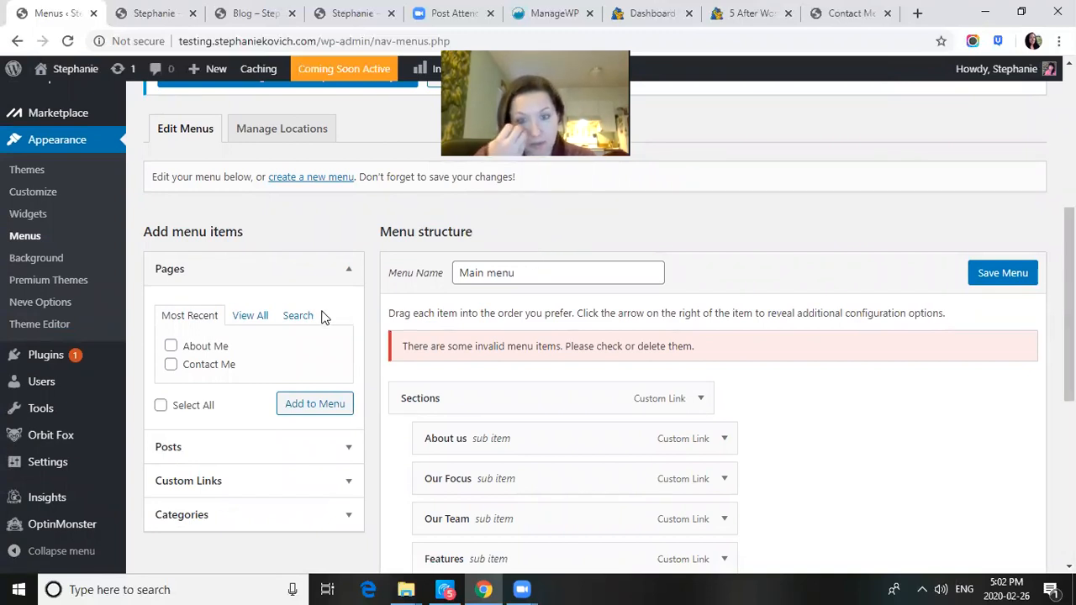
{"action": "left_click_drag", "start_coordinate": [1069, 296], "coordinate": [1069, 364]}
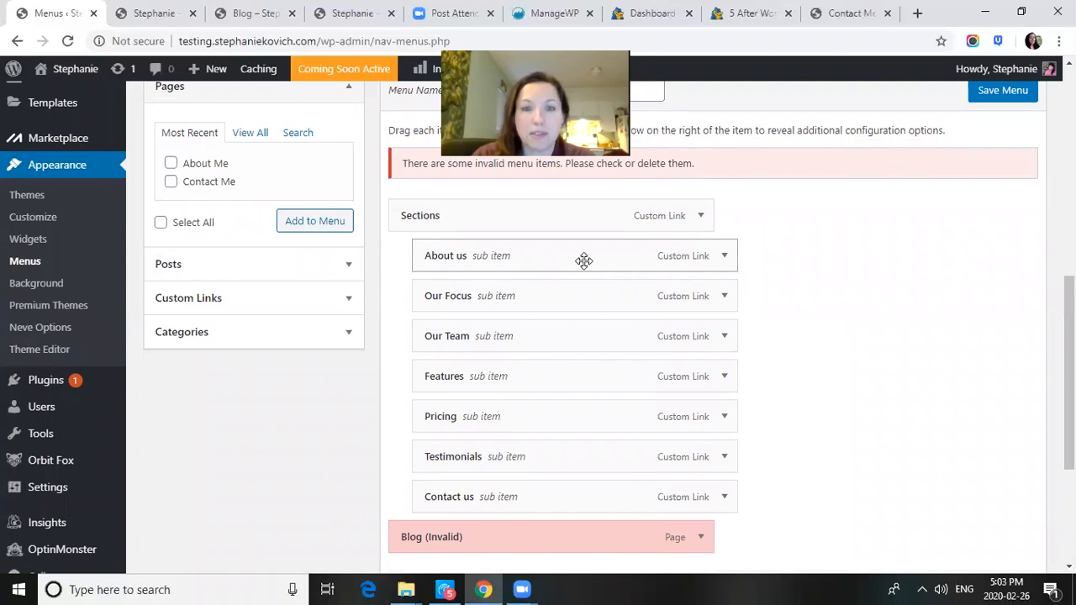
- Remove the About us, Sections, Our Focus and Our Team items from the Main menu
{"action": "left_click", "coordinate": [719, 256]}
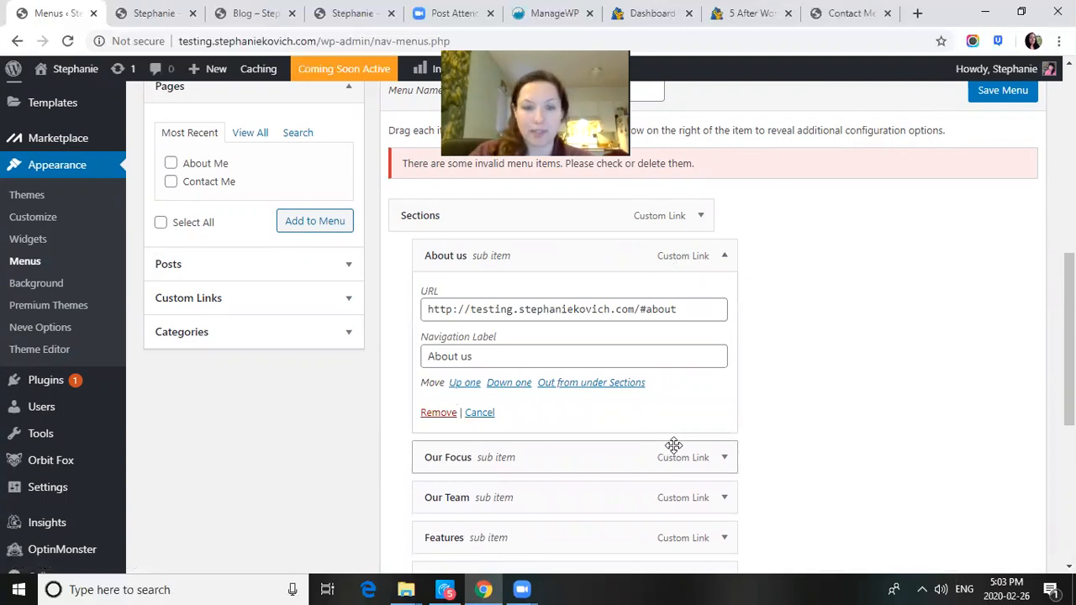
{"action": "left_click", "coordinate": [438, 412]}
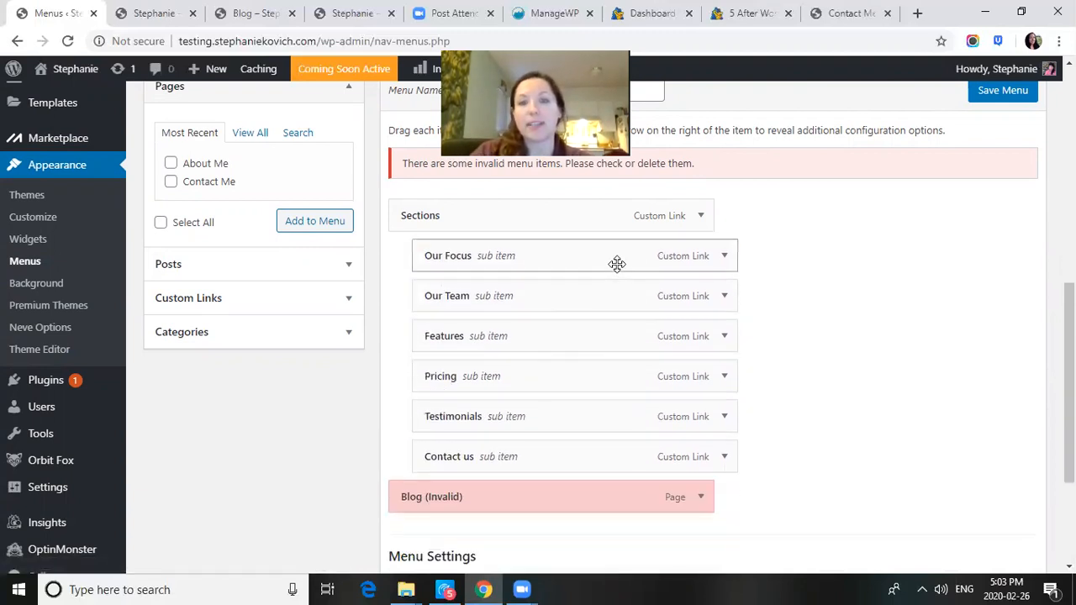
{"action": "left_click", "coordinate": [706, 212]}
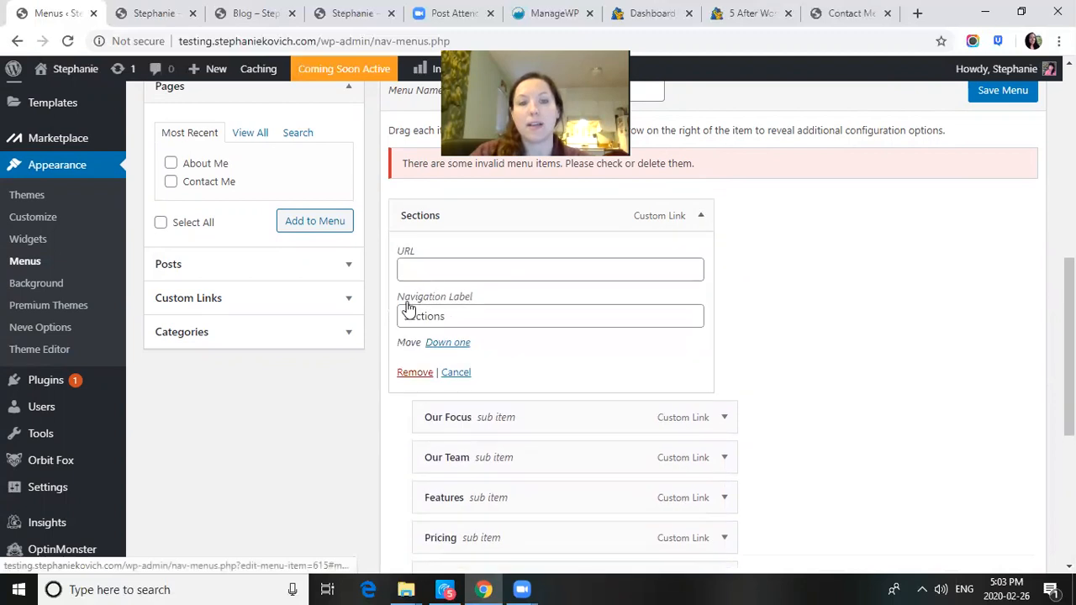
{"action": "left_click", "coordinate": [414, 372]}
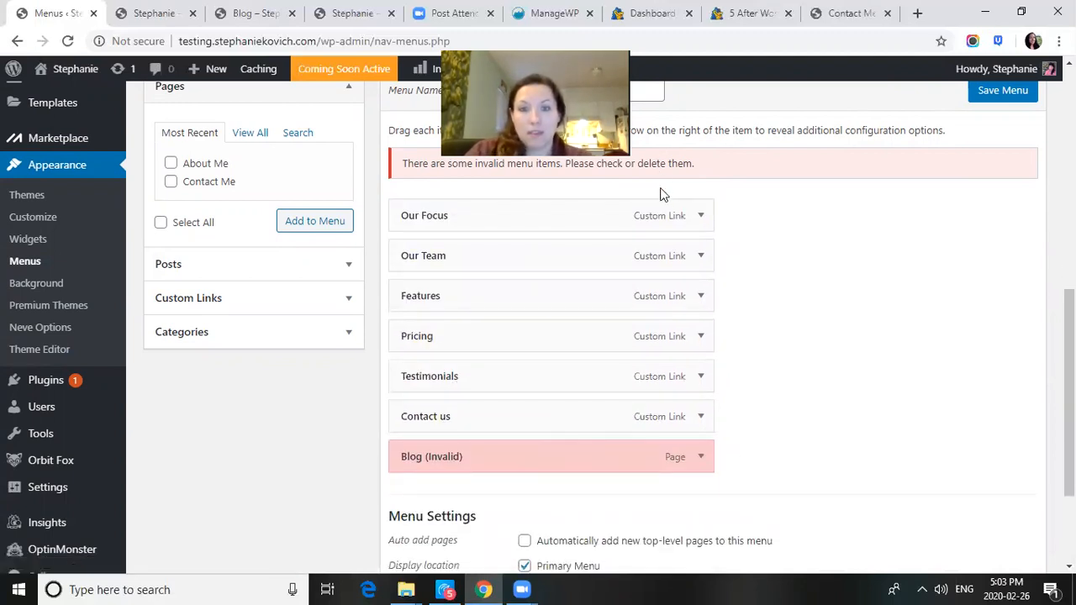
{"action": "left_click", "coordinate": [696, 217]}
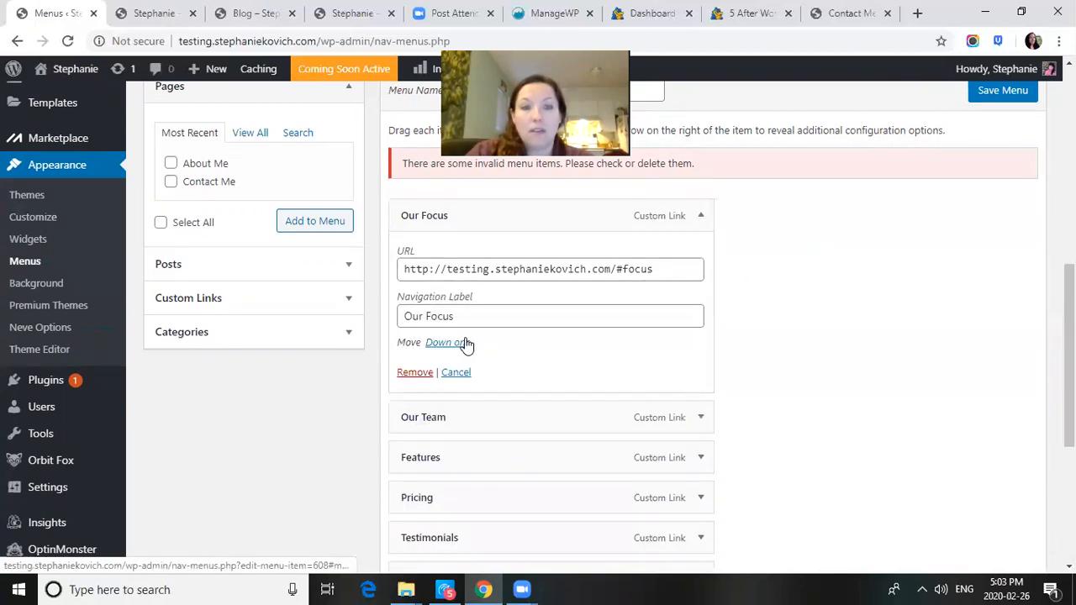
{"action": "left_click", "coordinate": [404, 374]}
{"action": "left_click", "coordinate": [695, 220]}
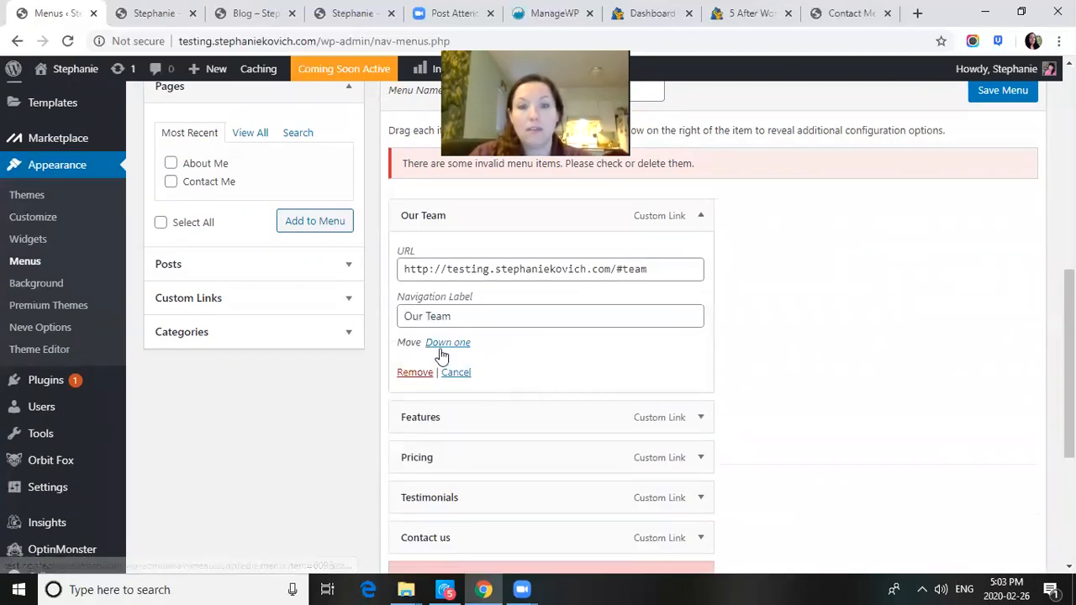
{"action": "left_click", "coordinate": [416, 374]}
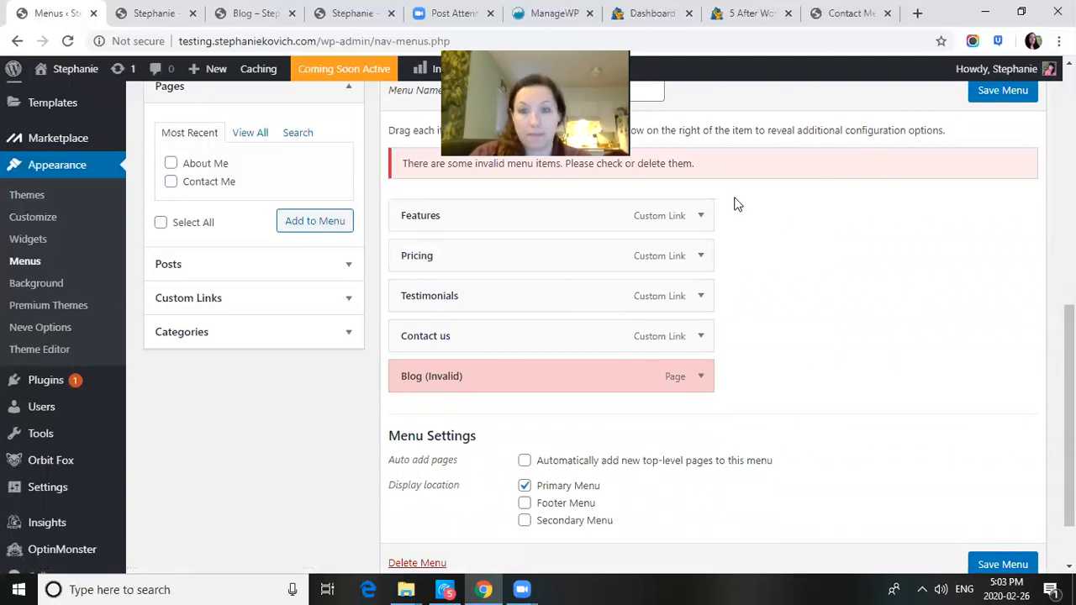
- Remove the Features, Pricing, Testimonials, Contact us and invalid Blog items from the Main menu
{"action": "left_click", "coordinate": [701, 216]}
{"action": "left_click", "coordinate": [416, 372]}
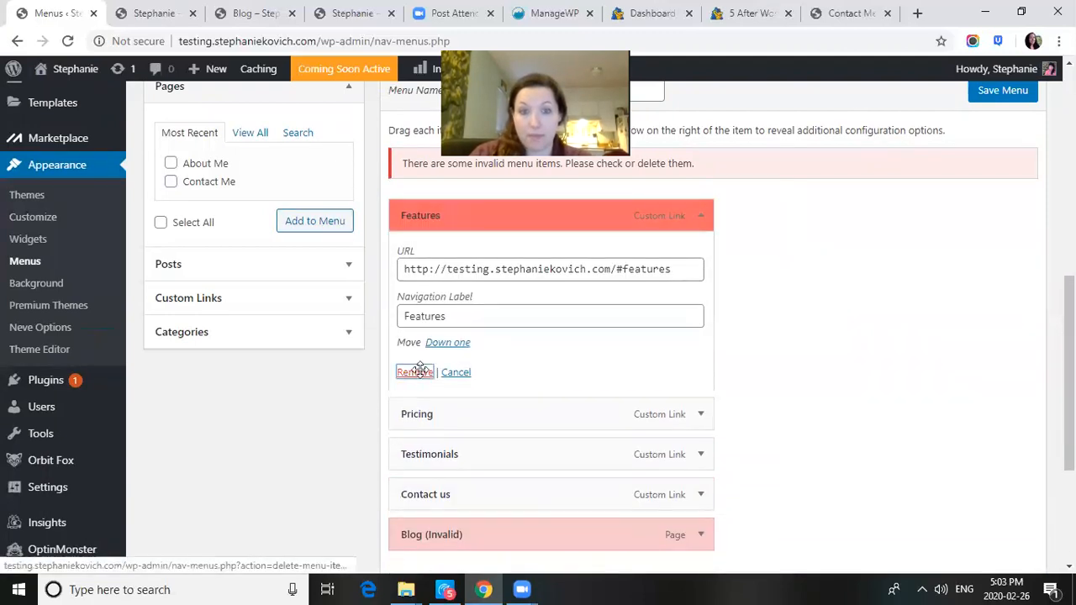
{"action": "left_click", "coordinate": [700, 215]}
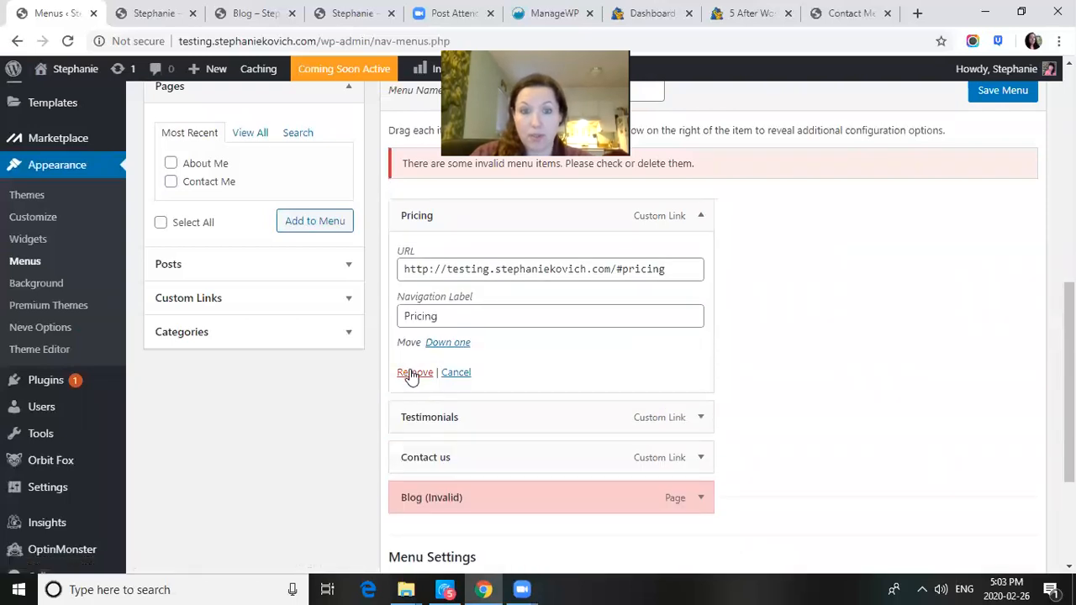
{"action": "left_click", "coordinate": [414, 372]}
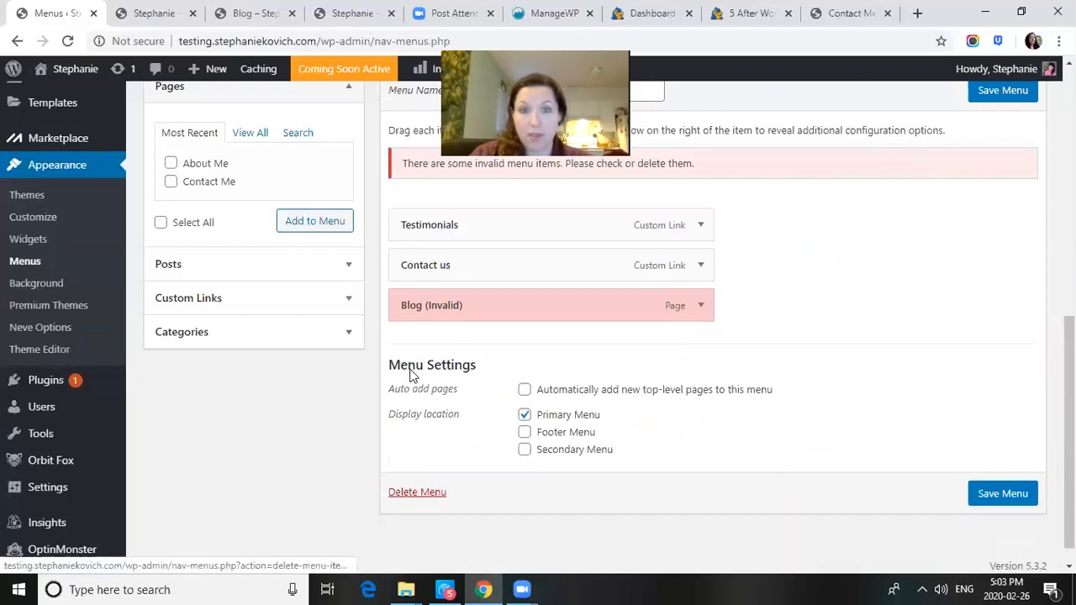
{"action": "left_click", "coordinate": [701, 216]}
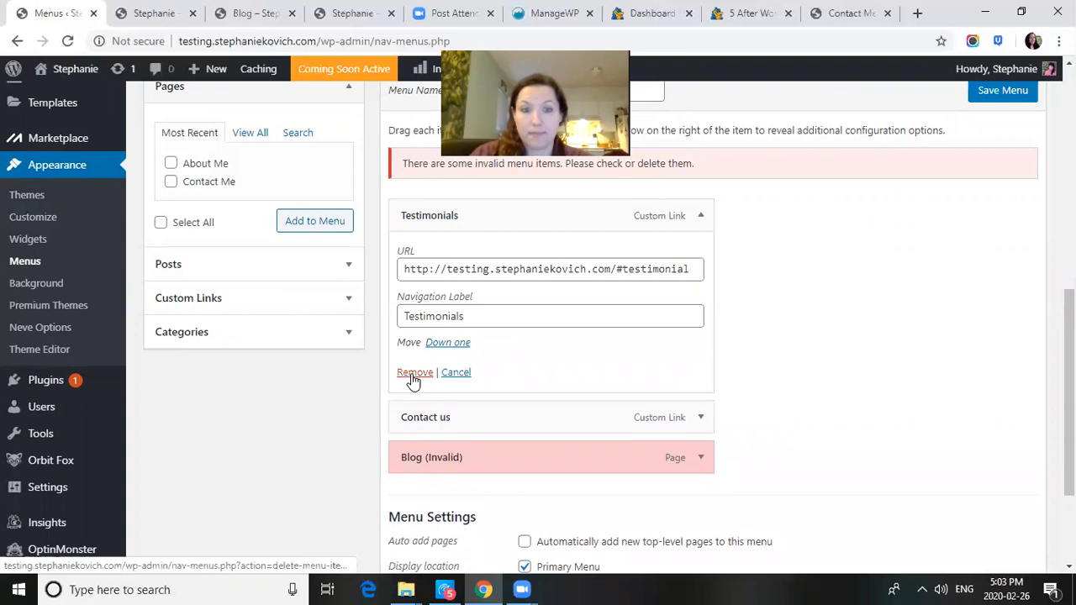
{"action": "left_click", "coordinate": [415, 372]}
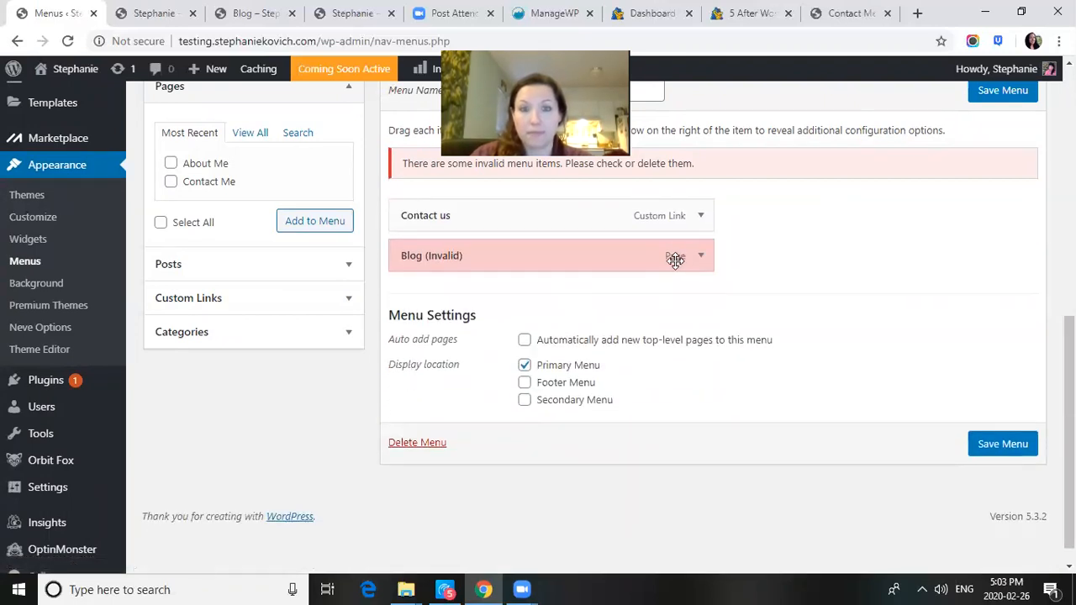
{"action": "left_click", "coordinate": [700, 215]}
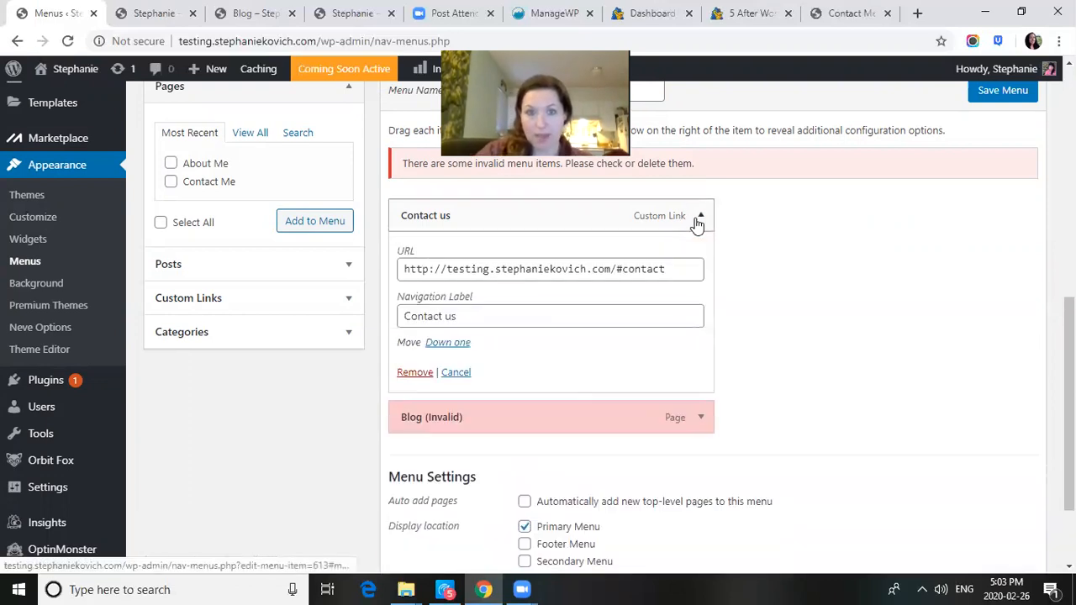
{"action": "left_click", "coordinate": [421, 372]}
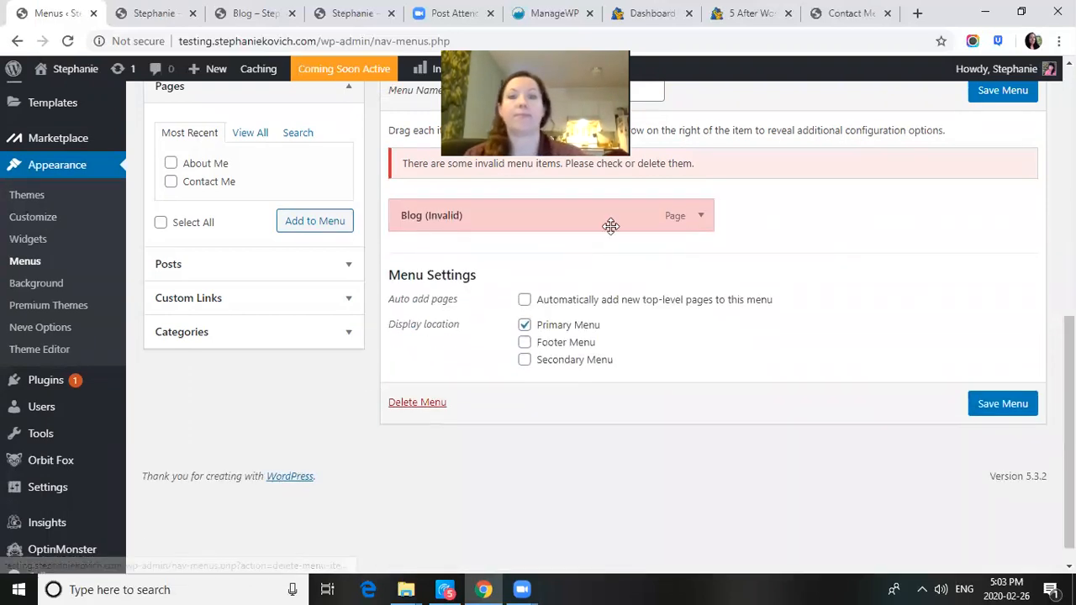
{"action": "left_click", "coordinate": [701, 216]}
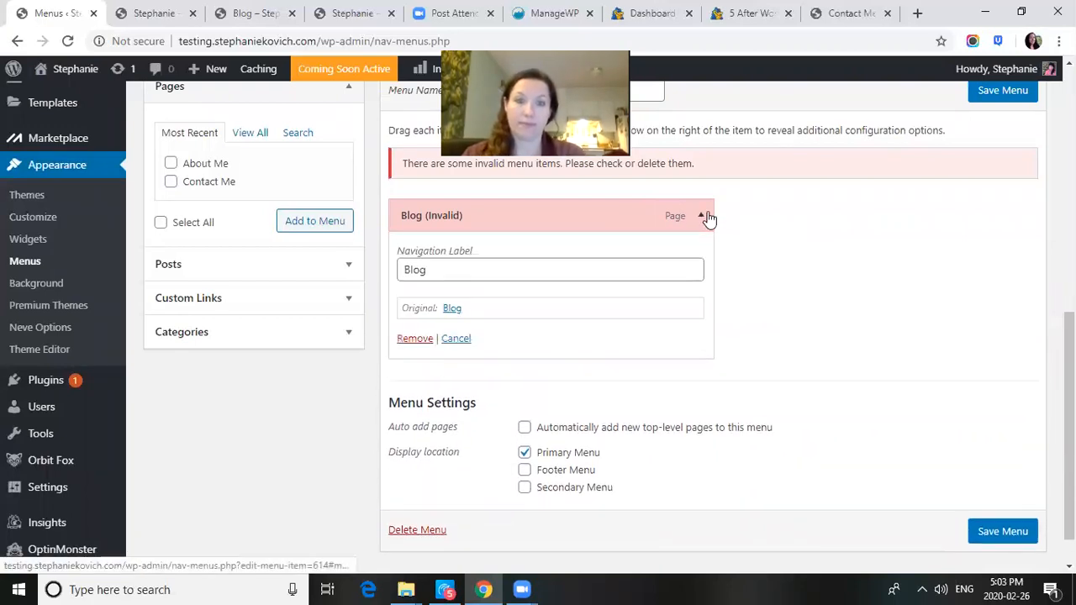
{"action": "left_click", "coordinate": [415, 338]}
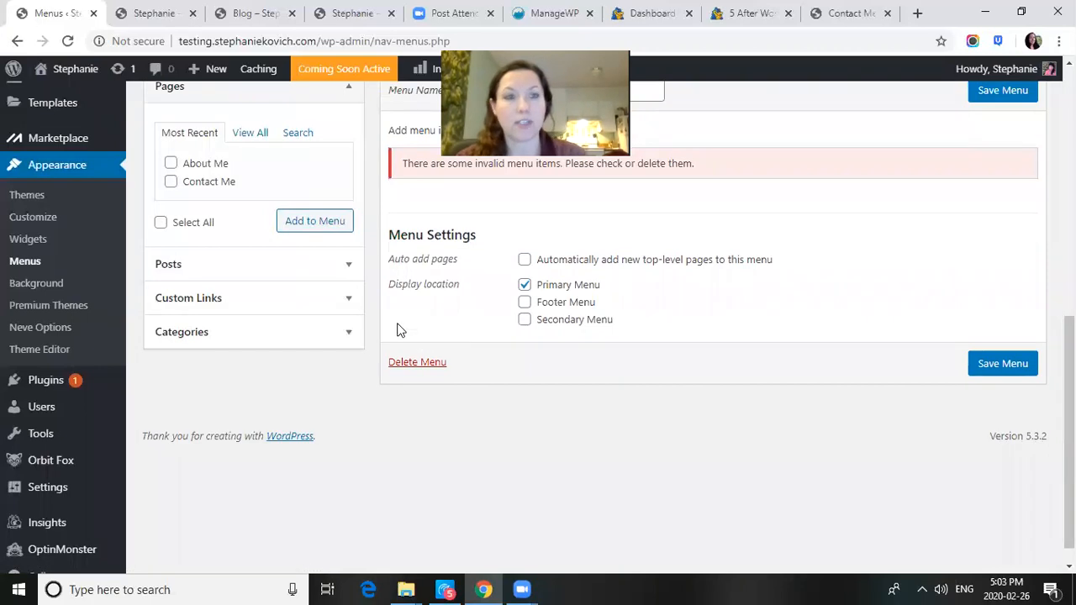
- Add the front page, Blog, About Me and Contact Me pages to the Main menu and place Blog directly below About Me
{"action": "left_click", "coordinate": [262, 135]}
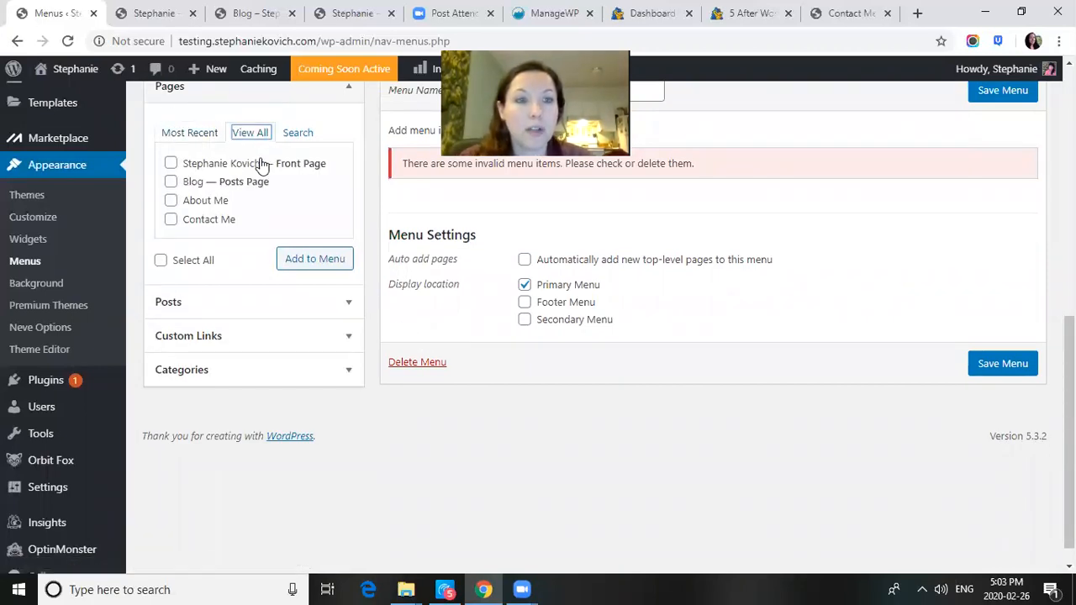
{"action": "left_click", "coordinate": [172, 164]}
{"action": "left_click", "coordinate": [172, 183]}
{"action": "left_click", "coordinate": [172, 220]}
{"action": "left_click", "coordinate": [295, 265]}
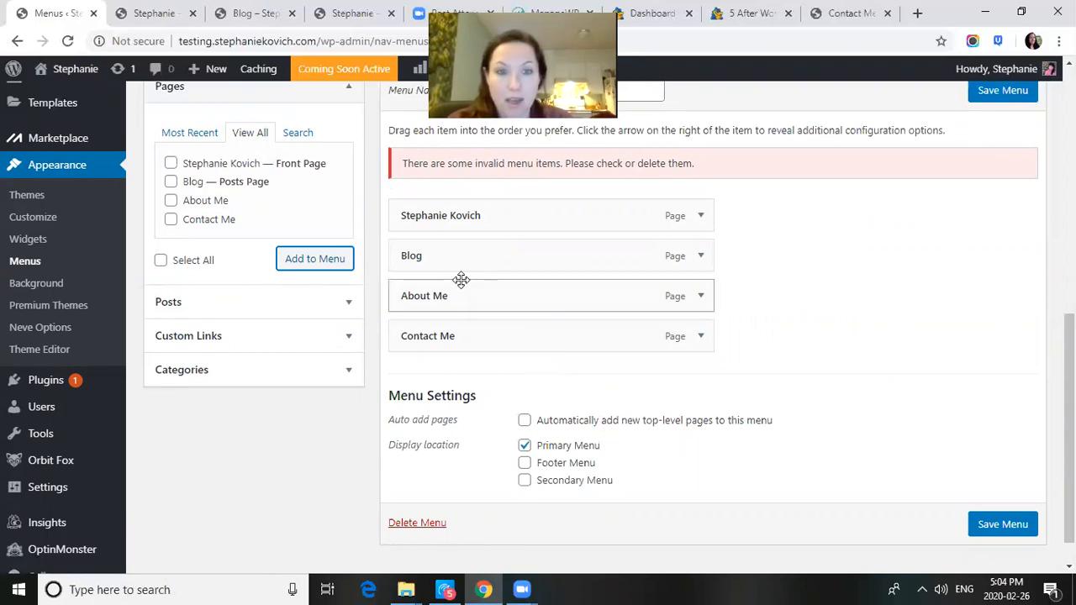
{"action": "left_click_drag", "start_coordinate": [452, 261], "coordinate": [448, 297]}
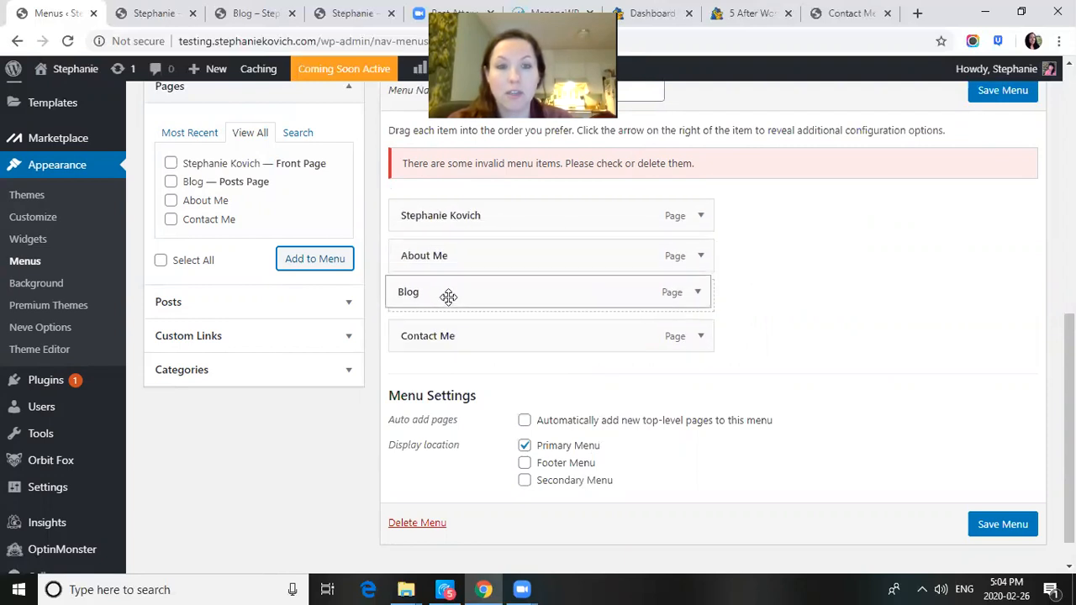
{"action": "mouse_move", "coordinate": [448, 296]}
{"action": "left_mouse_down"}
{"action": "mouse_move", "coordinate": [495, 281]}
{"action": "mouse_move", "coordinate": [481, 301]}
{"action": "mouse_move", "coordinate": [437, 295]}
{"action": "mouse_move", "coordinate": [462, 291]}
{"action": "mouse_move", "coordinate": [447, 291]}
{"action": "left_mouse_up"}
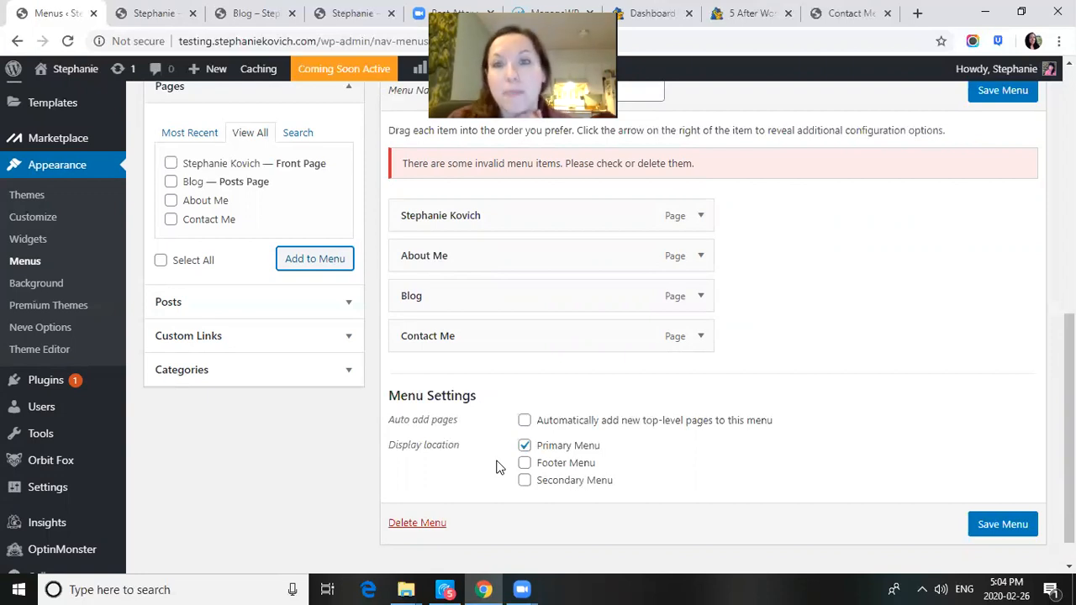
- Examine the navigation menu on the open 5 After Work hikes post as a reference, and return to the menu editor
{"action": "left_click", "coordinate": [734, 17]}
{"action": "mouse_move", "coordinate": [646, 101]}
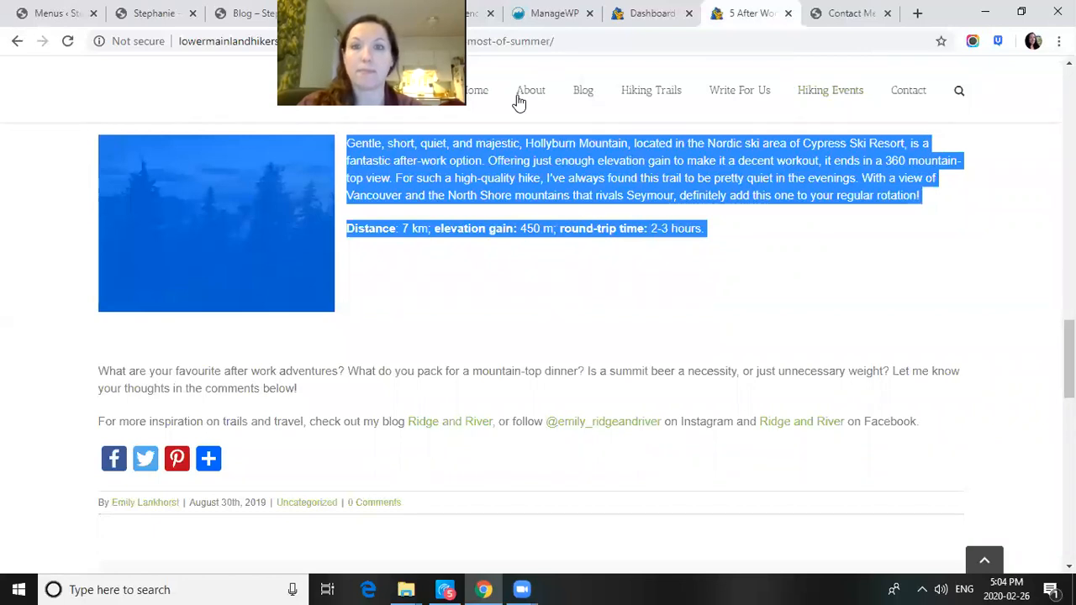
{"action": "left_click", "coordinate": [72, 13]}
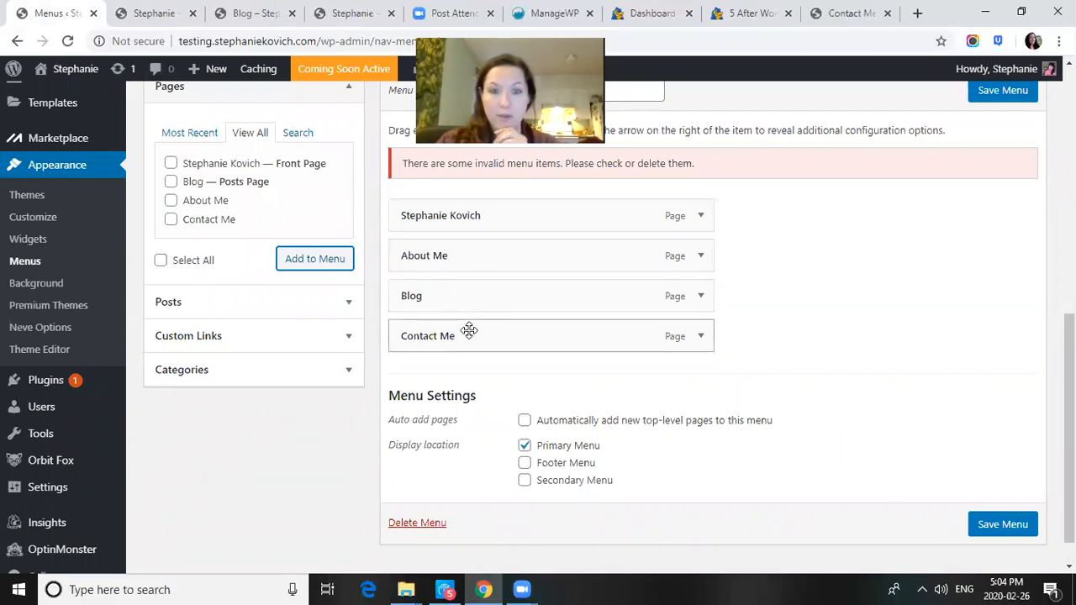
- Save the Main menu and reload the site's home page
{"action": "left_click", "coordinate": [1020, 531]}
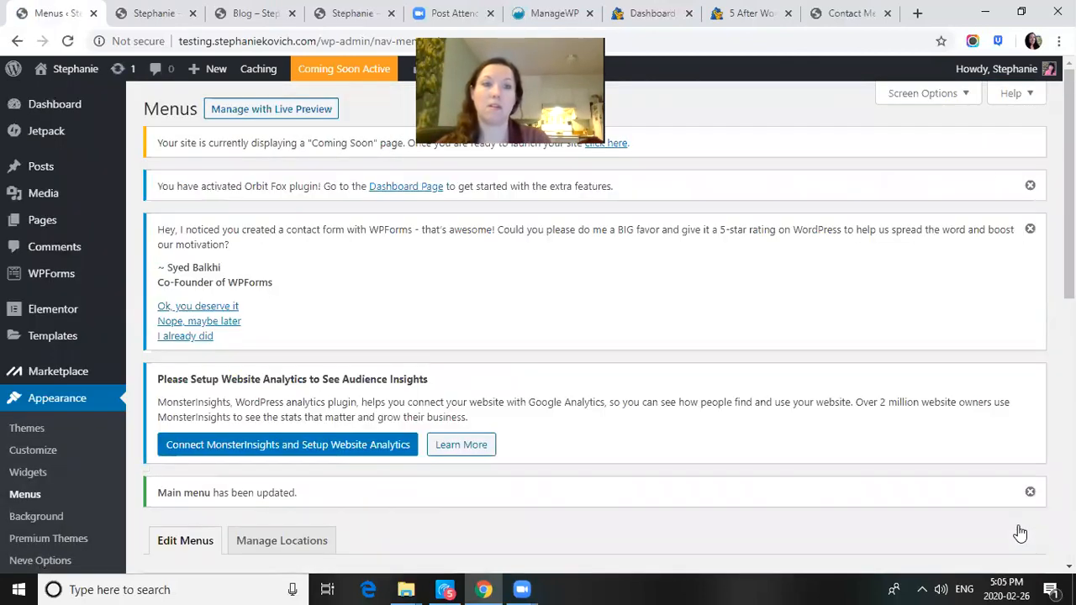
{"action": "left_click", "coordinate": [155, 13]}
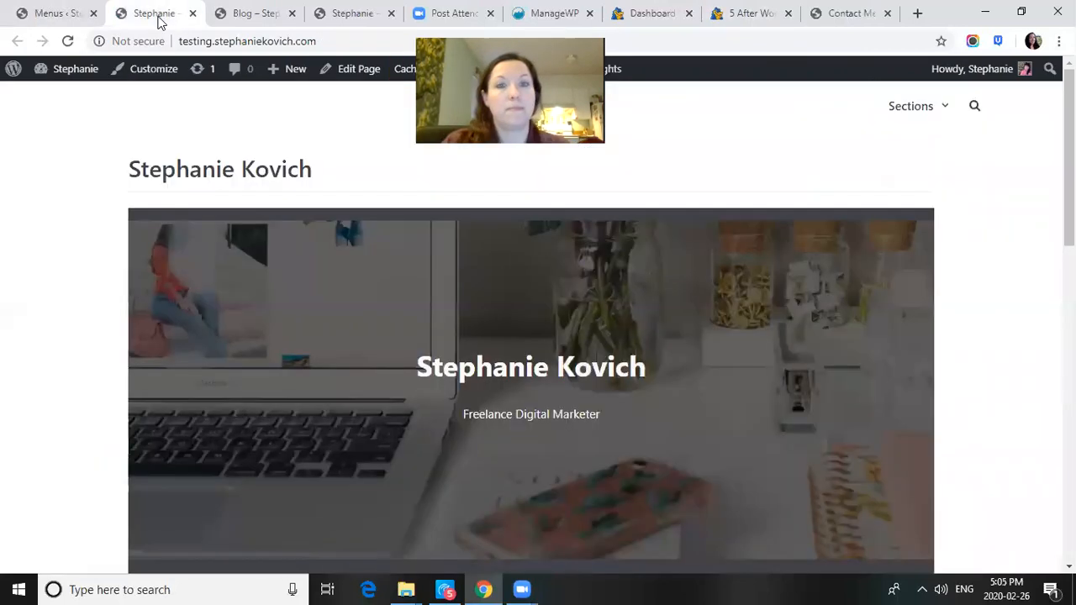
{"action": "left_click", "coordinate": [68, 42]}
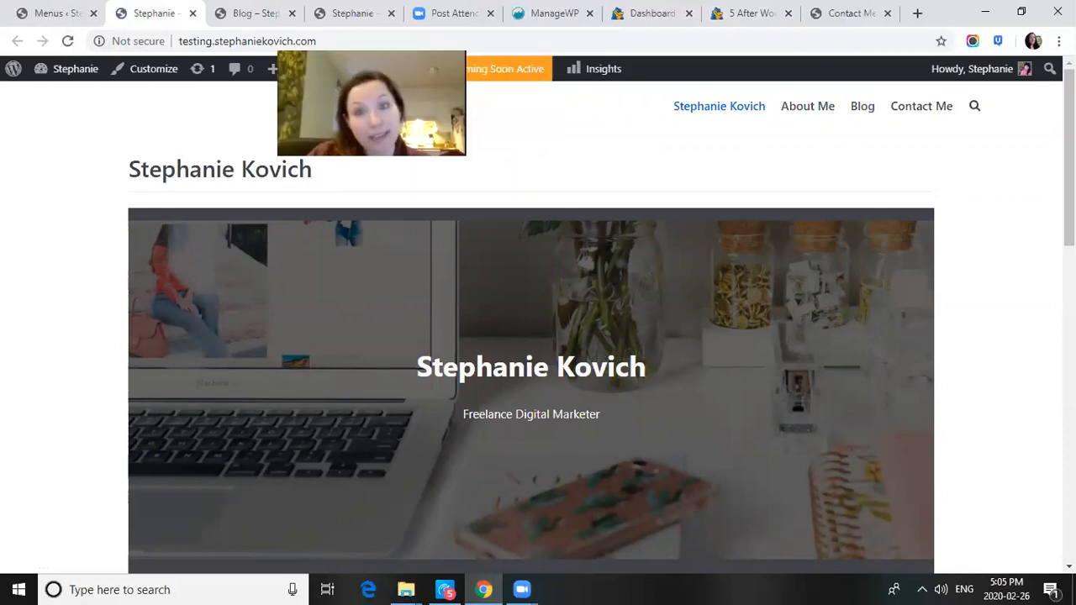
- Test the About Me, Blog, Contact Me and front page links in the site's navigation menu
{"action": "left_click", "coordinate": [795, 111]}
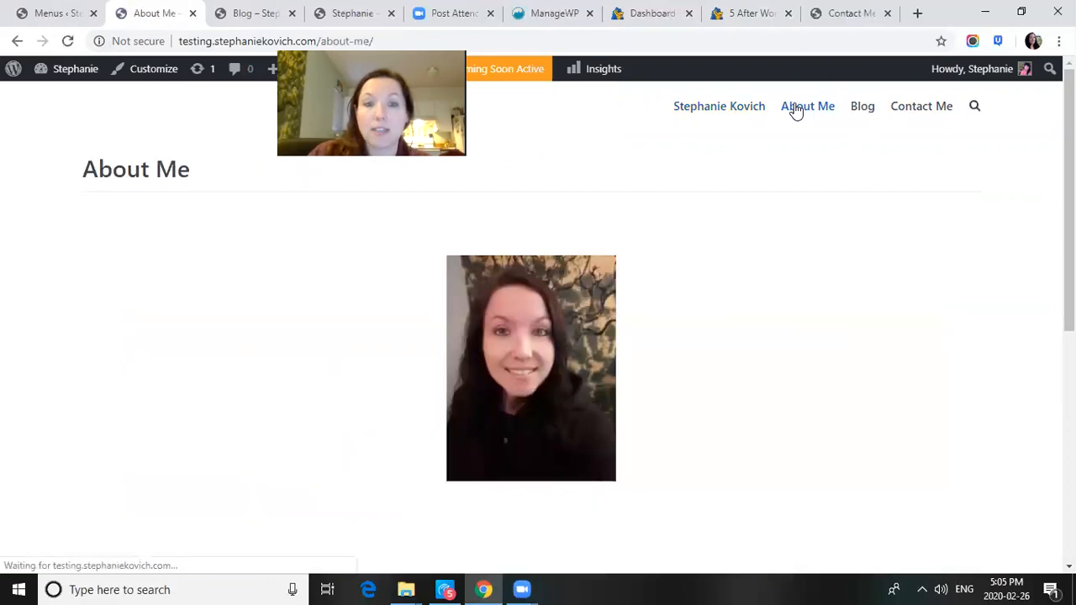
{"action": "left_click", "coordinate": [863, 109]}
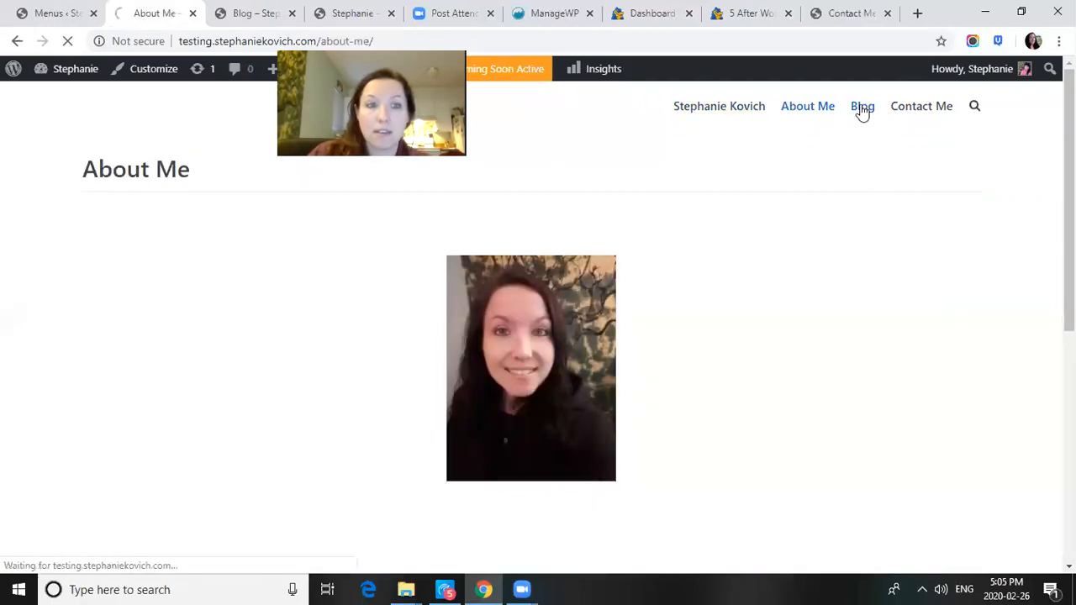
{"action": "left_click", "coordinate": [936, 109]}
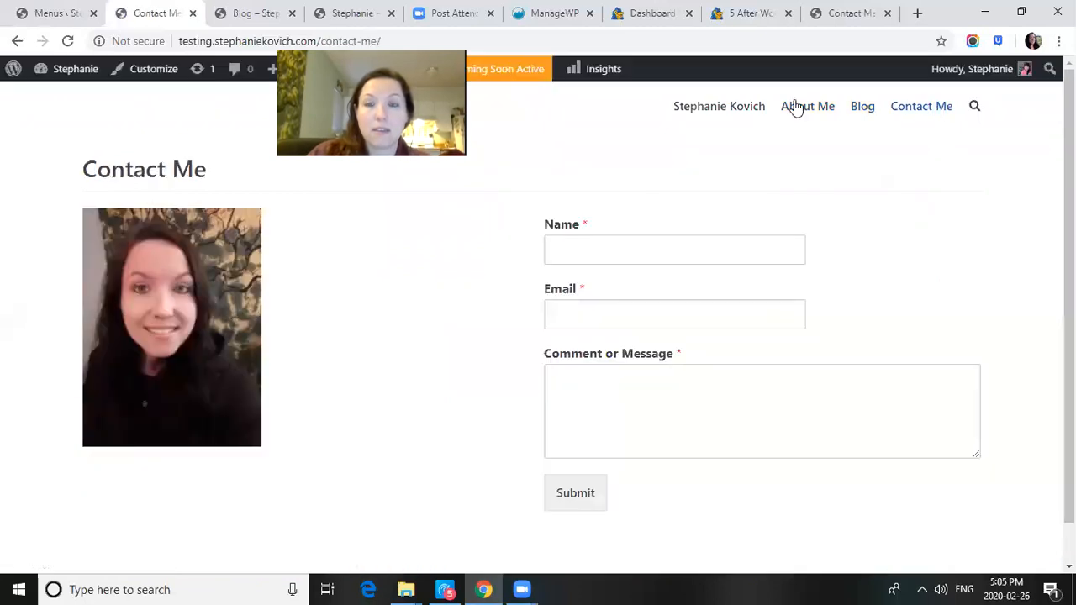
{"action": "left_click", "coordinate": [733, 111]}
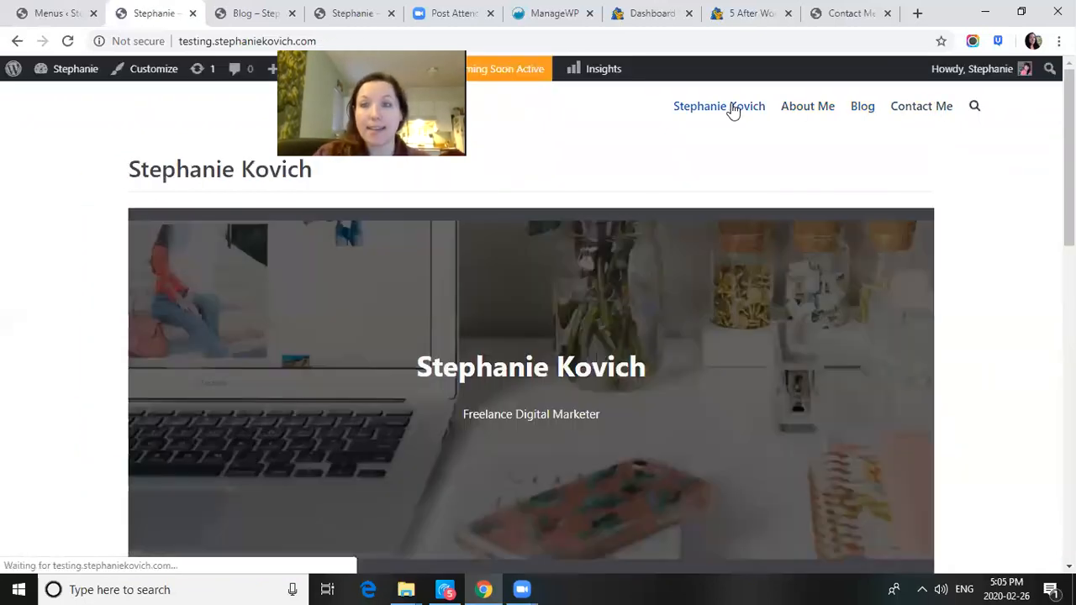